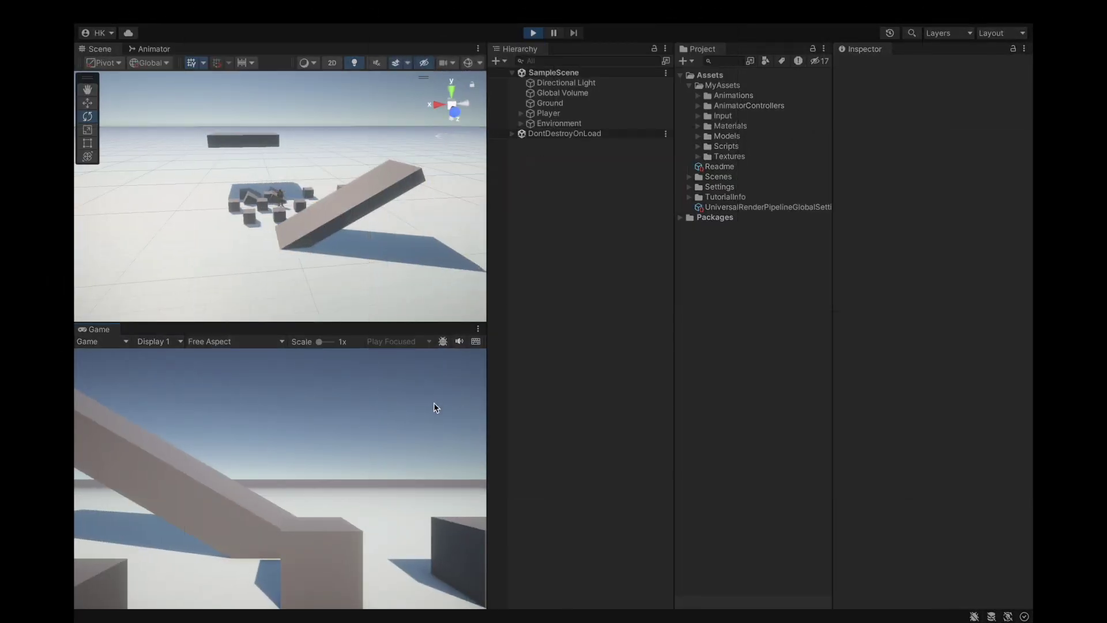
Walk the player forward in the running play test, and stop play mode
key(w)
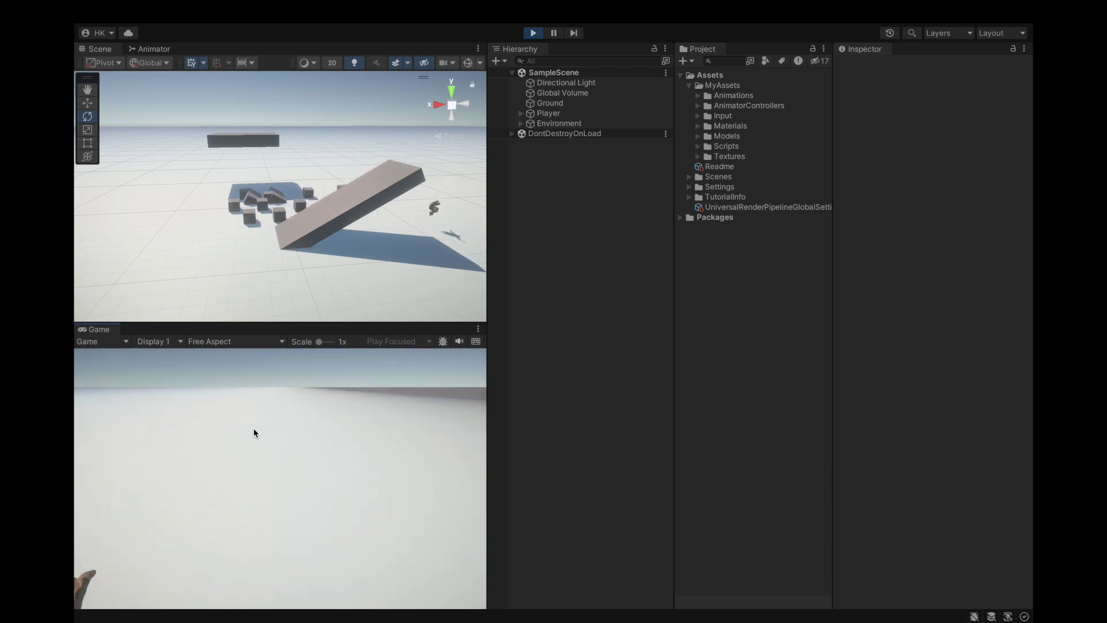
click(532, 33)
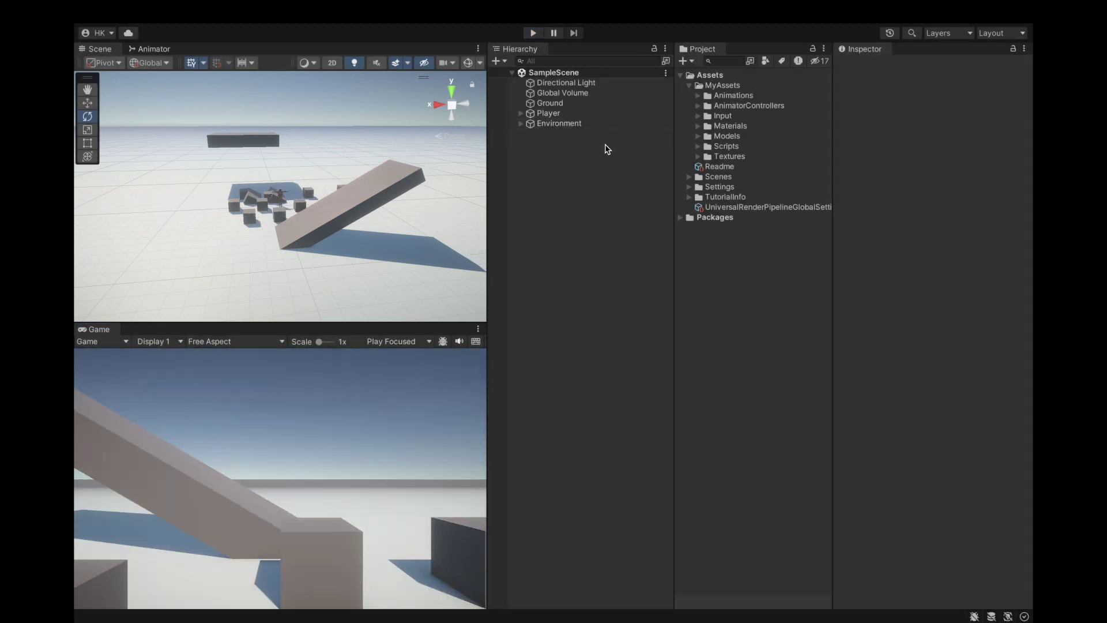
In the player's Animator graph, create transitions to Falling Idle from the Walking state and from the Running state
click(161, 49)
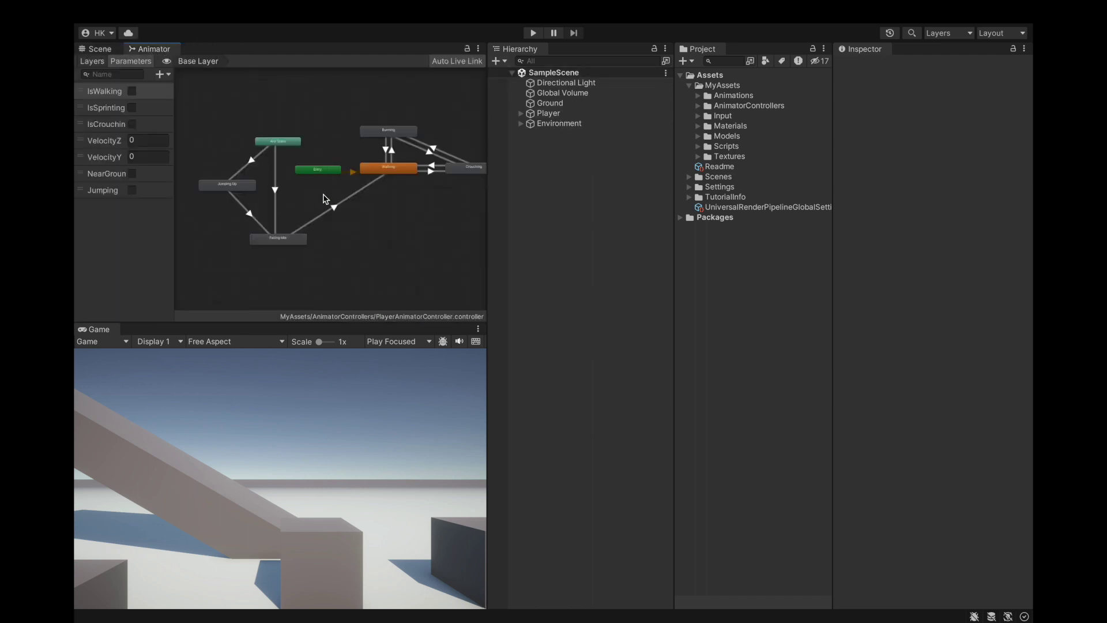
right_click(376, 177)
click(404, 181)
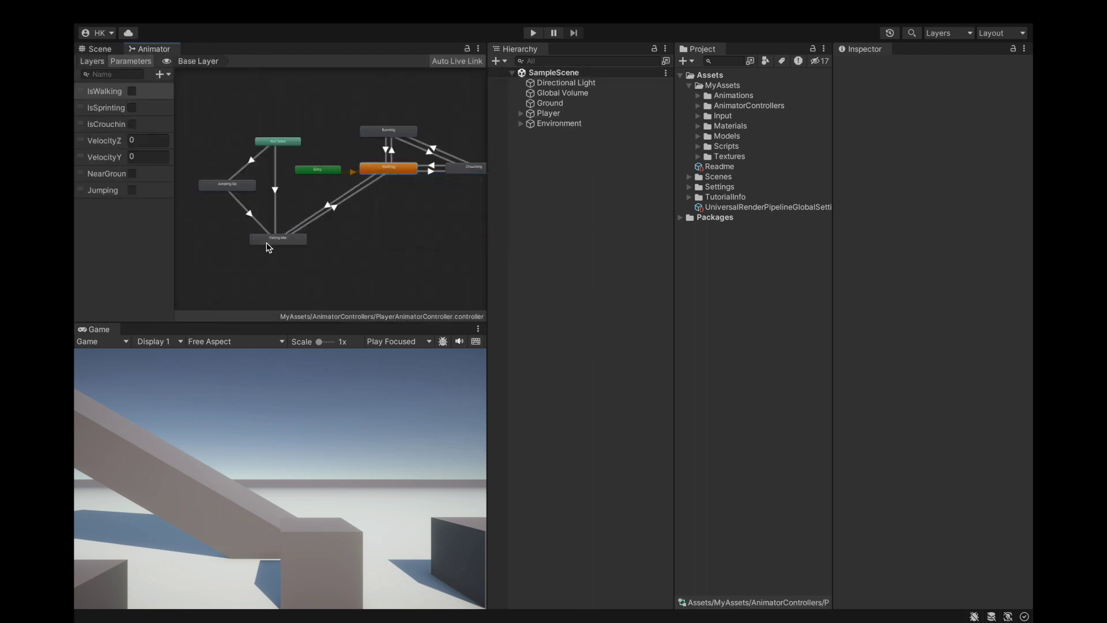
click(271, 239)
right_click(373, 135)
click(392, 139)
click(269, 238)
Create a transition from Crouching to Falling Idle and delete the Any State to Falling Idle transition
right_click(458, 172)
click(479, 176)
click(278, 239)
click(279, 186)
click(1013, 128)
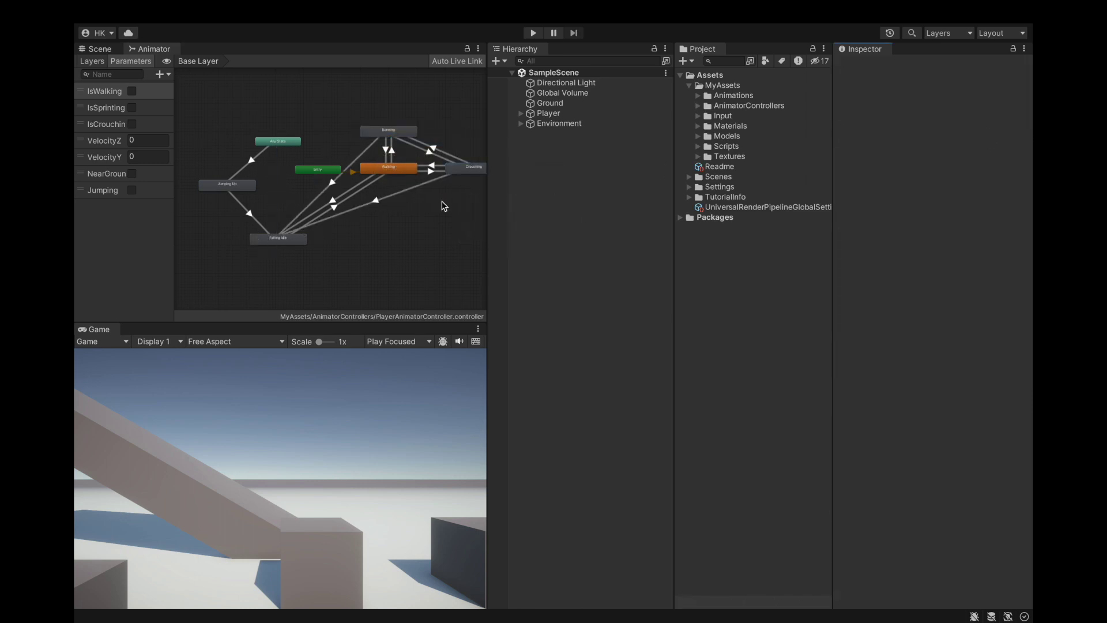
Give the Running to Falling Idle transition a NearGround false condition and disable its Has Exit Time
click(329, 185)
click(997, 357)
click(870, 343)
click(872, 436)
click(983, 341)
click(964, 358)
click(917, 186)
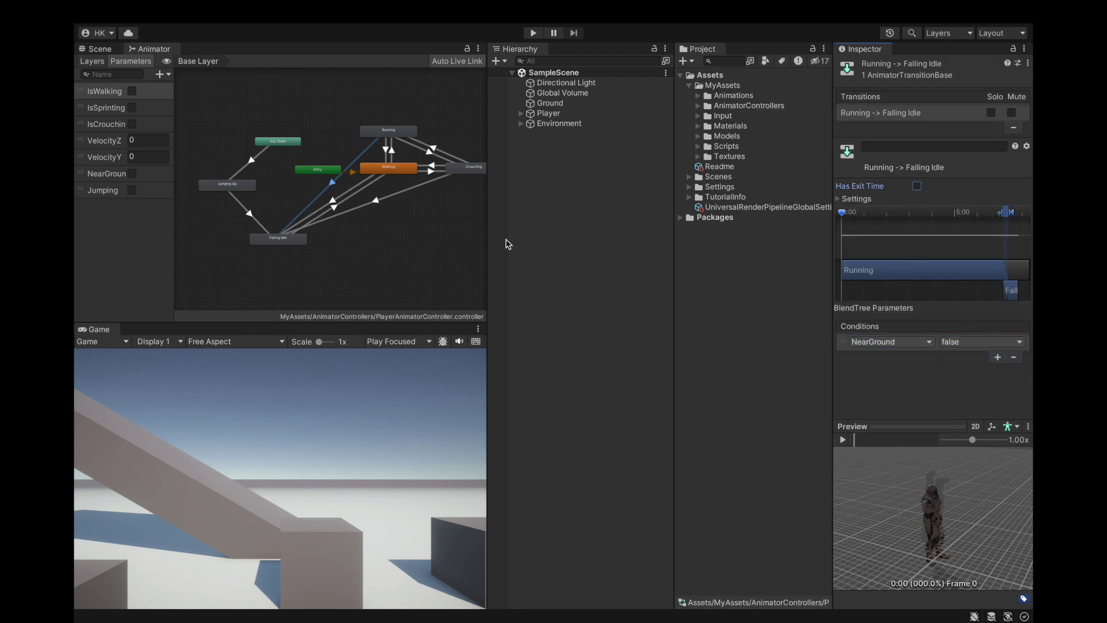
Give the Walking to Falling Idle transition a NearGround false condition and disable its Has Exit Time
click(338, 201)
click(998, 356)
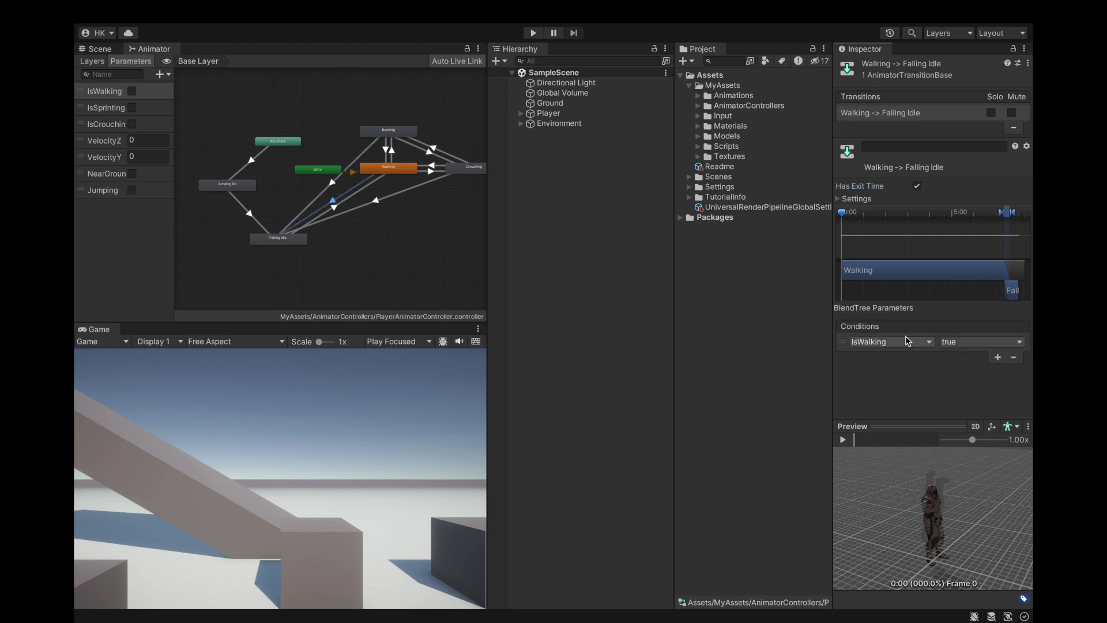
click(905, 343)
click(874, 436)
click(957, 343)
click(963, 359)
click(917, 185)
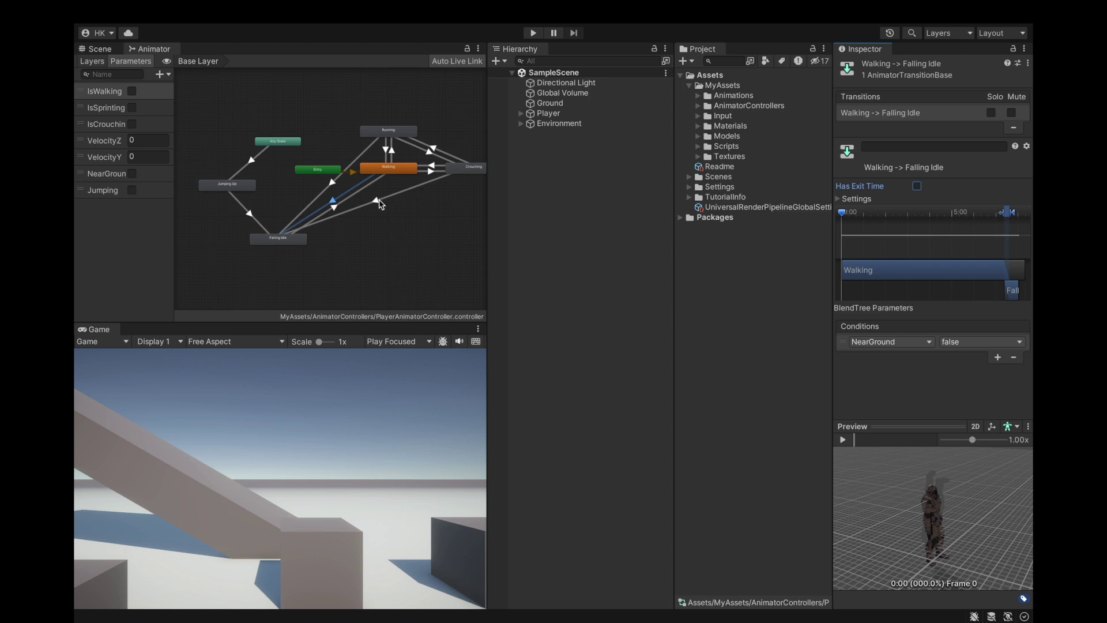
Give the Crouching to Falling Idle transition a NearGround false condition and disable its Has Exit Time
click(379, 202)
click(998, 356)
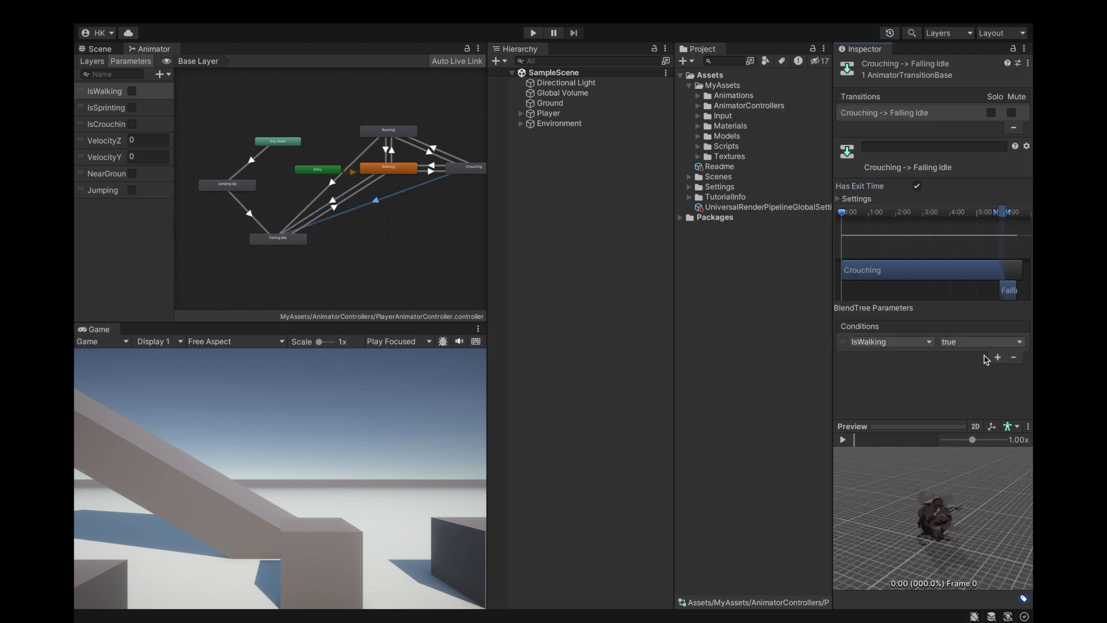
click(921, 343)
click(888, 437)
click(956, 342)
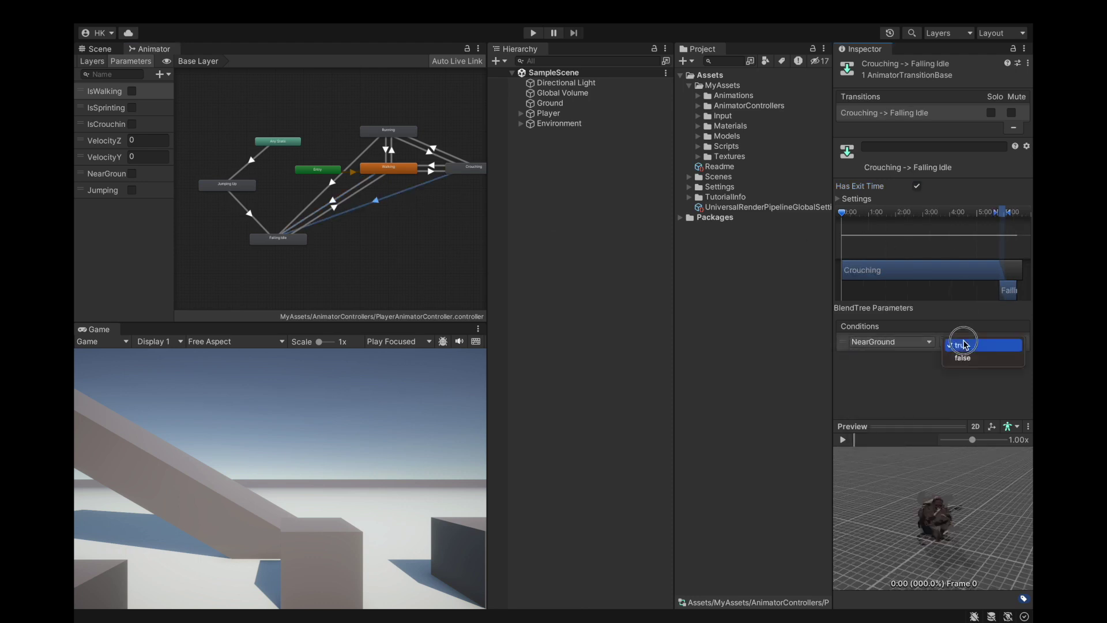
click(962, 359)
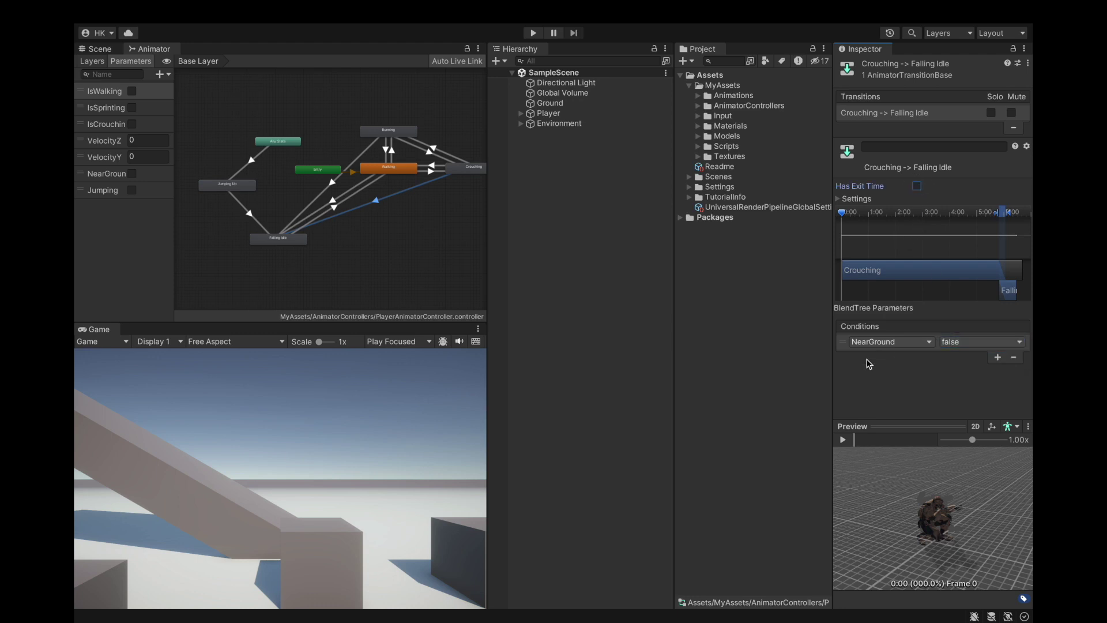
Return from the Animator graph to the Scene view and switch to Visual Studio with the PlayerController.cs script
click(112, 51)
scroll(291, 183, up, 2)
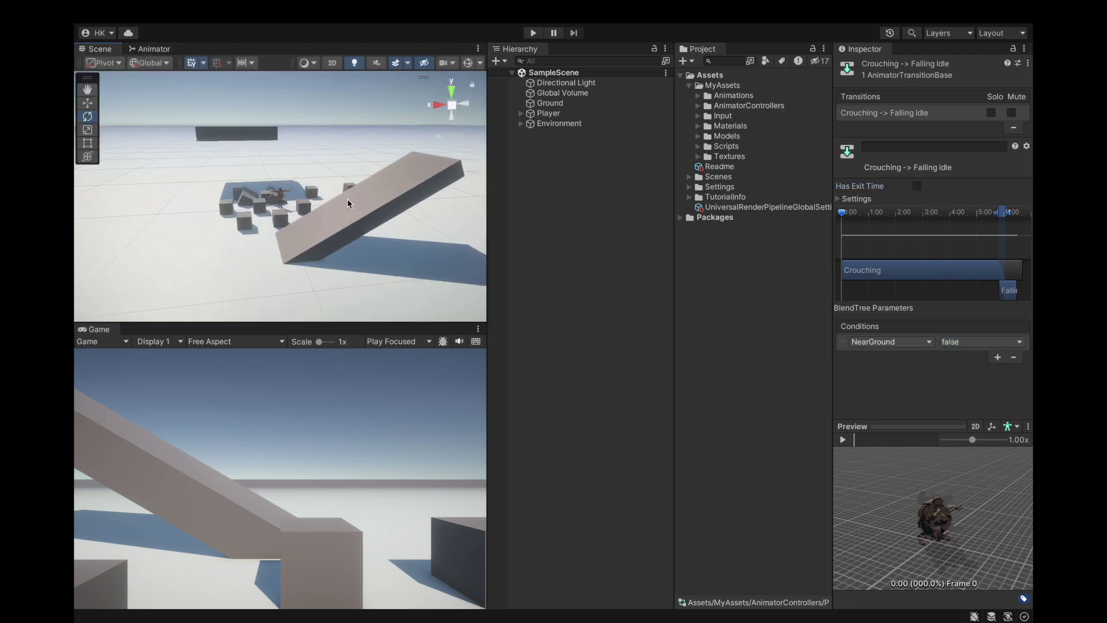
key(ctrl+Left)
key(F11)
key(ctrl+Right)
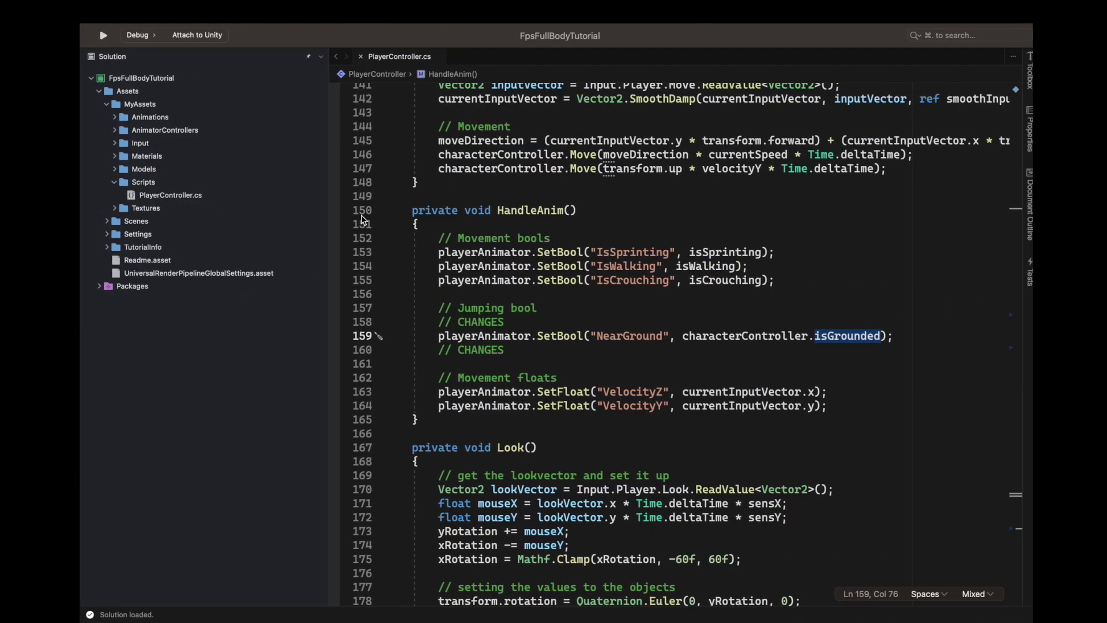
Remove the two CHANGES comments around the NearGround SetBool line in HandleAnim, along with the leftover blank line
scroll(665, 273, down, 2)
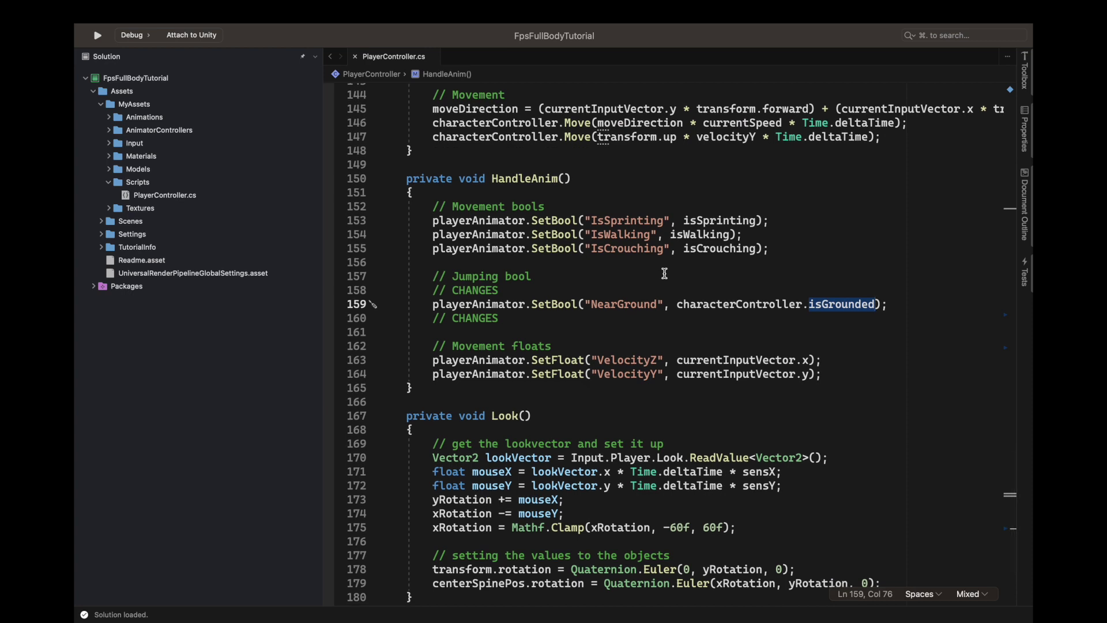
scroll(665, 273, up, 4)
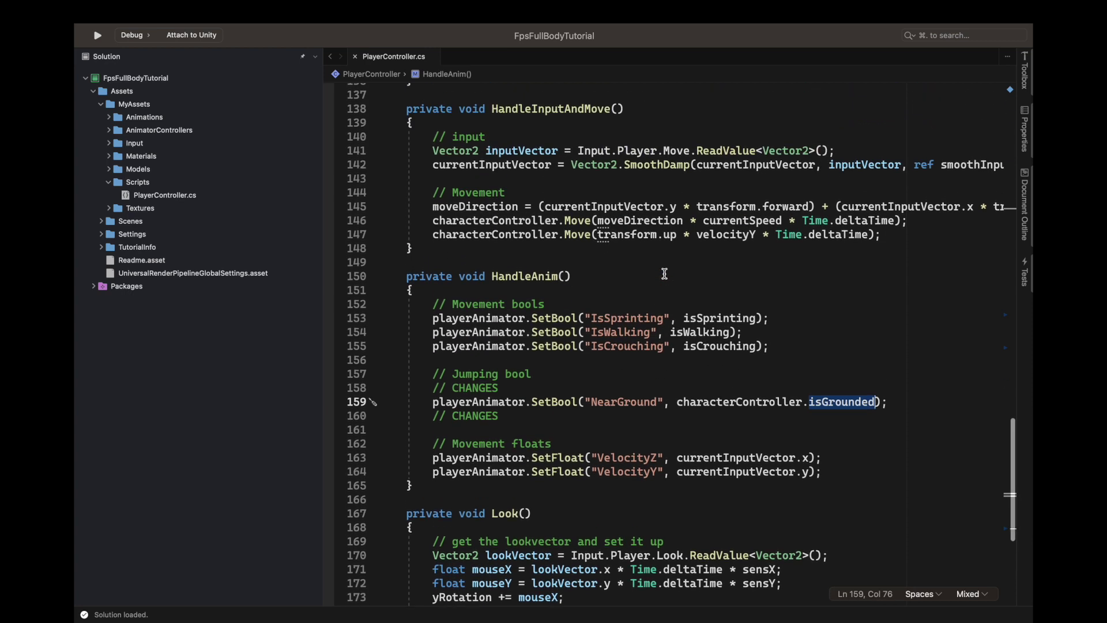
drag(428, 384, 627, 374)
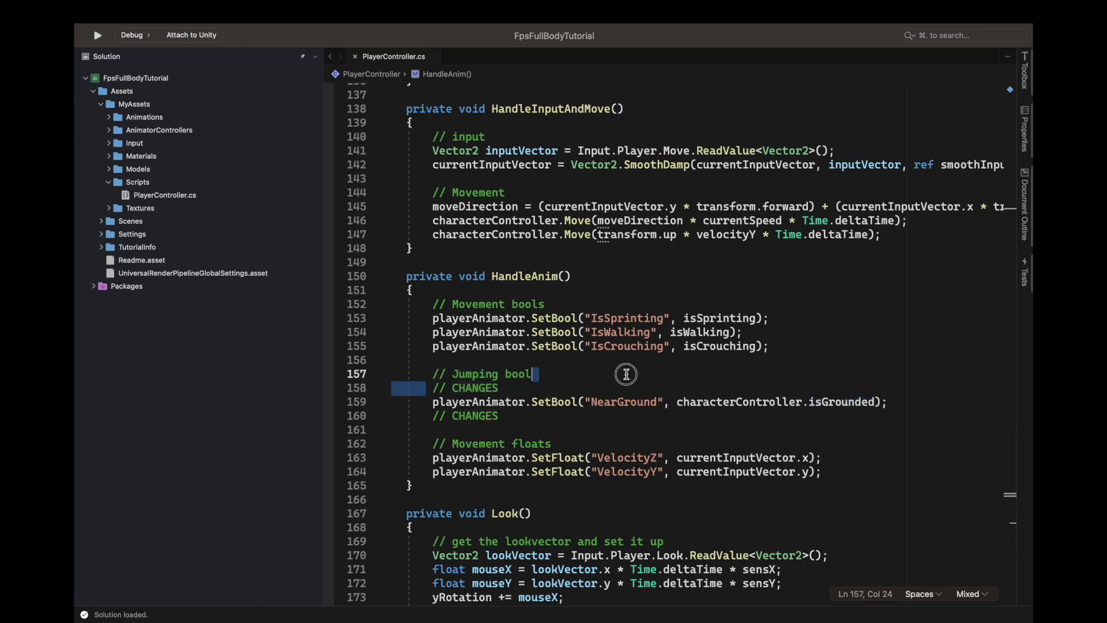
key(BackSpace)
key(shift+End)
key(BackSpace)
drag(508, 401, 316, 404)
key(BackSpace)
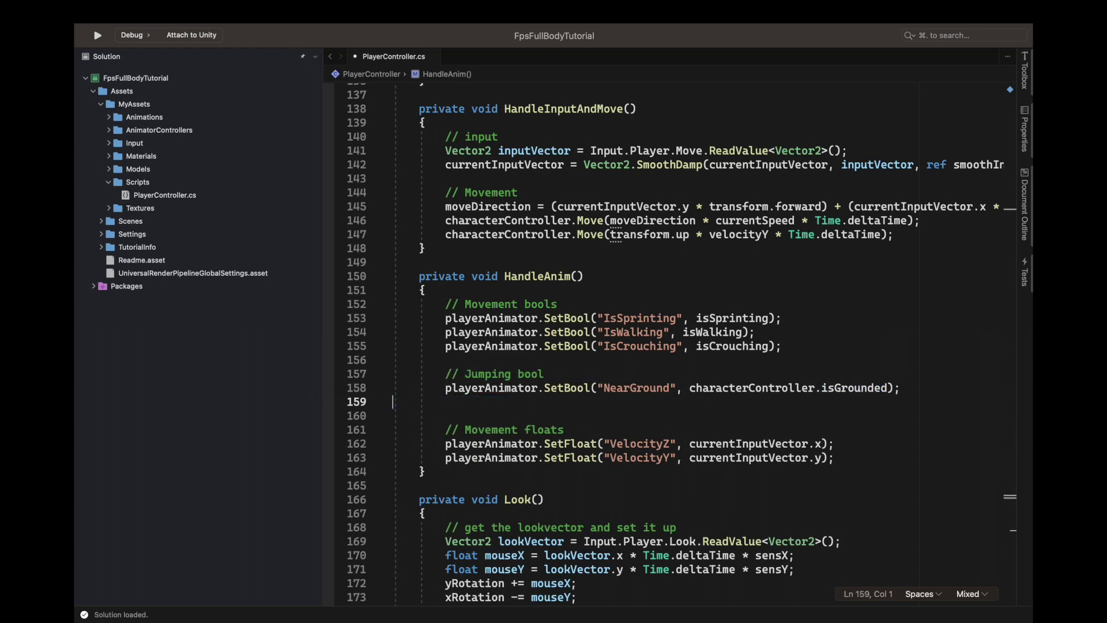
key(BackSpace)
Declare a serialized private float named groundDistance below jumpForce in the jump region of the PlayerController class
scroll(735, 407, up, 15)
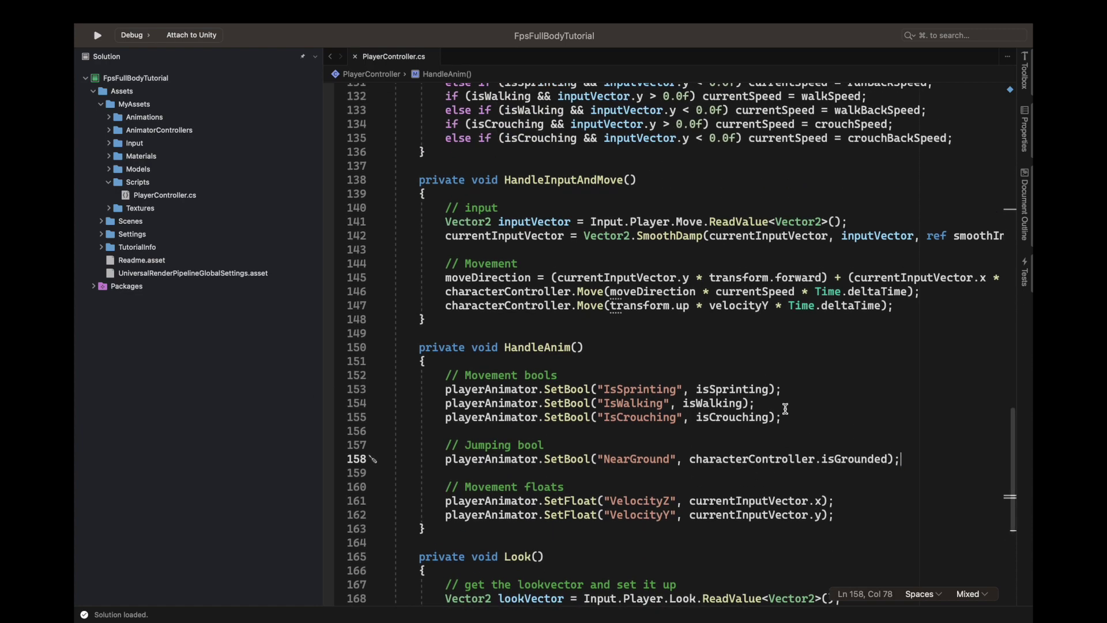
scroll(785, 409, down, 20)
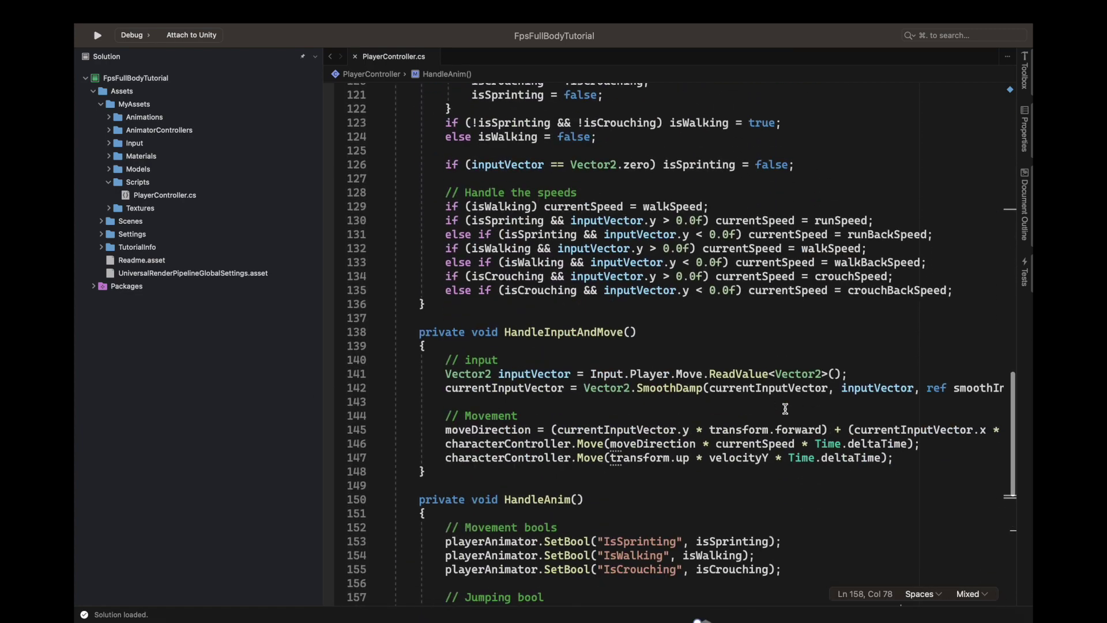
scroll(604, 389, up, 20)
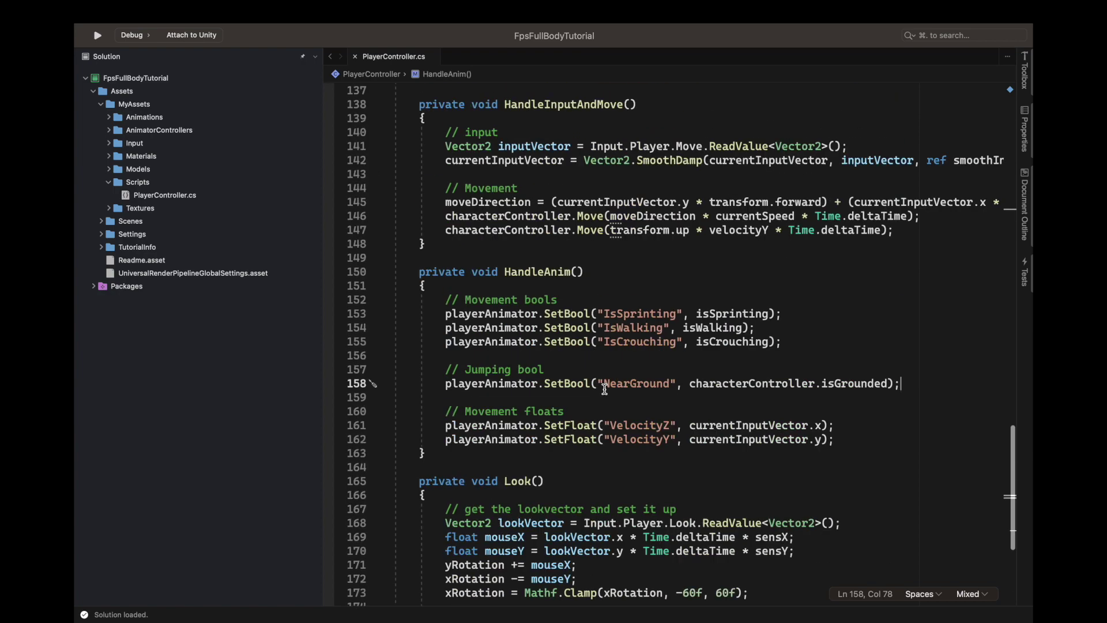
scroll(604, 388, up, 2)
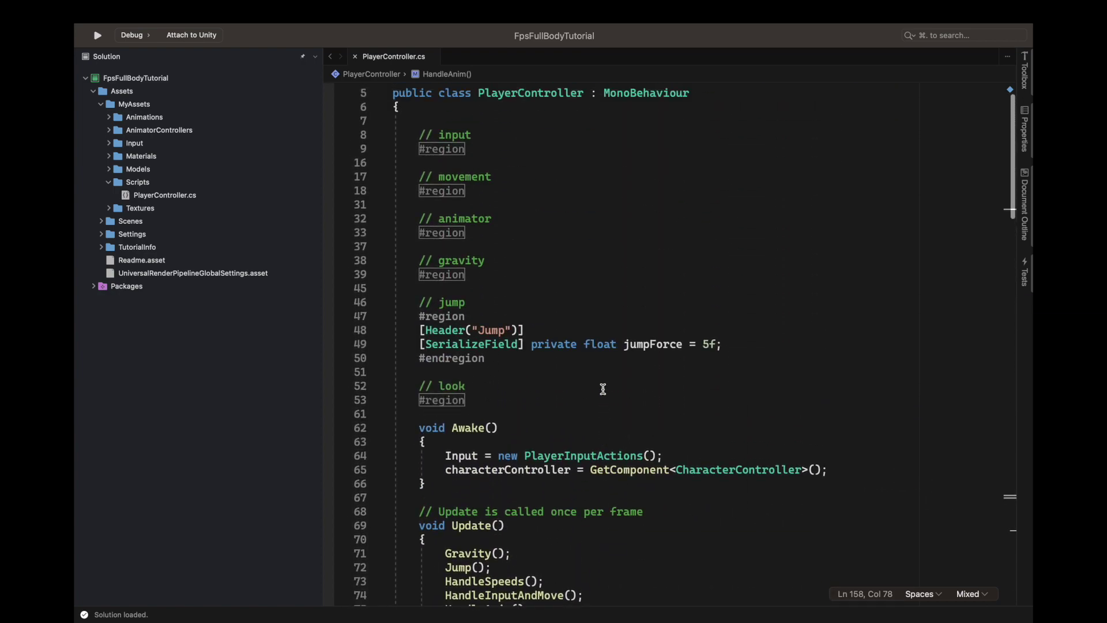
click(766, 344)
key(Return)
text([SerializeField)
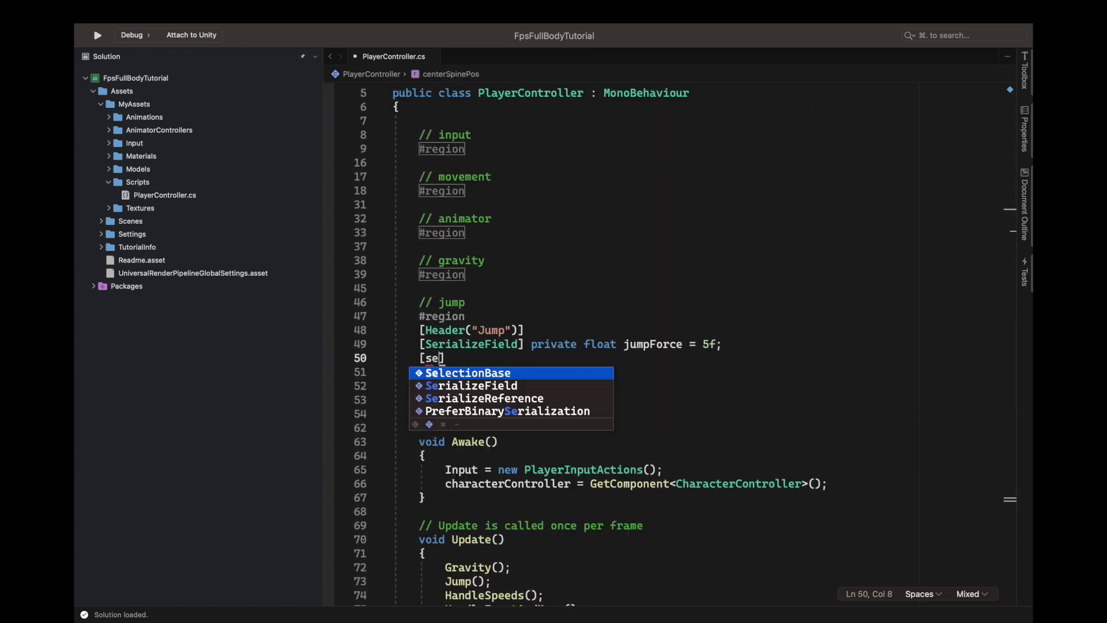
text(] private)
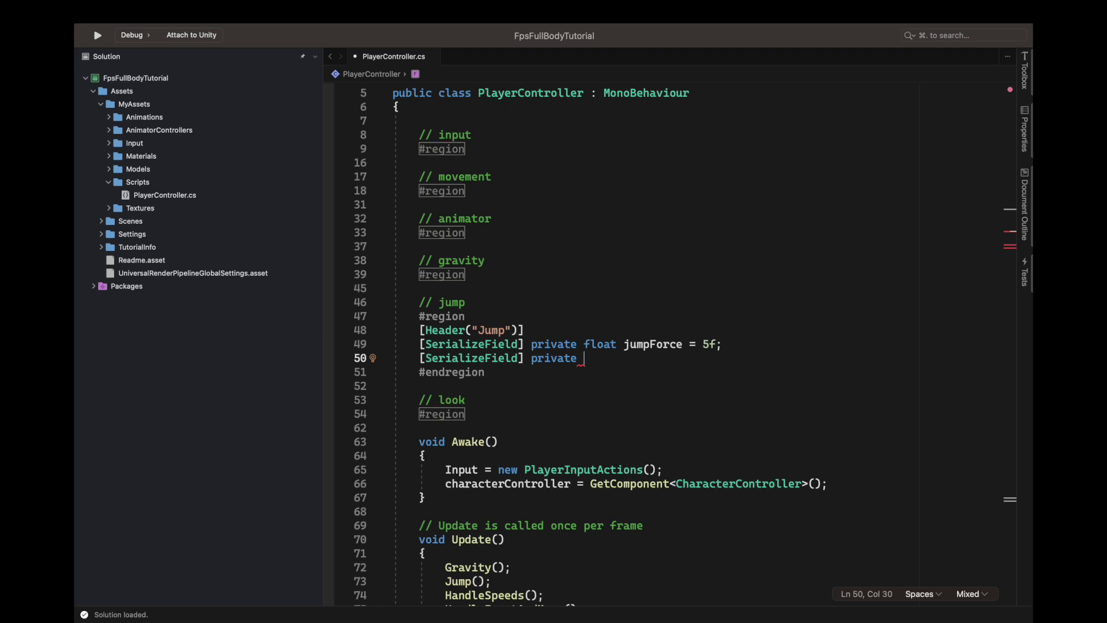
text(fl)
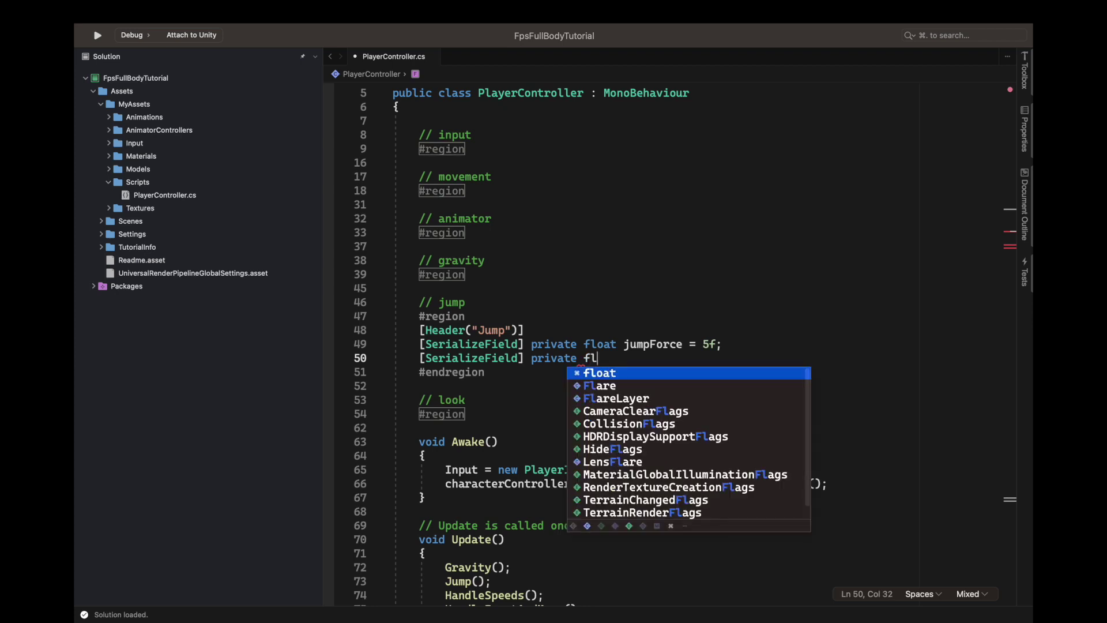
text(oat gro)
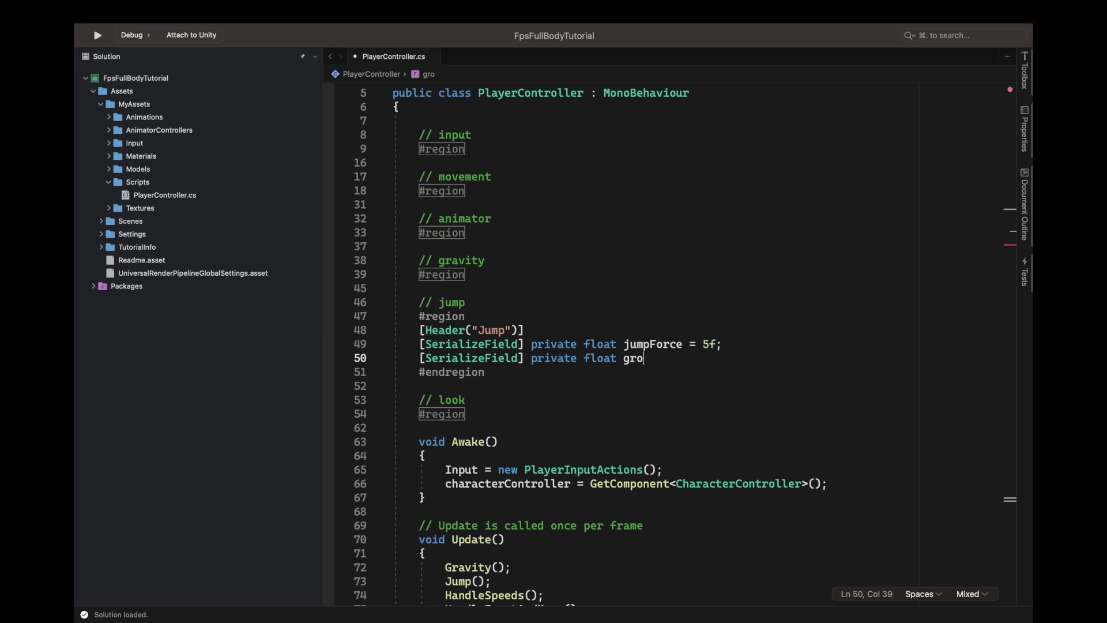
text(iunudDistance;)
Declare a serialized private LayerMask named groundLayerMask below groundDistance
key(Return)
text([ser)
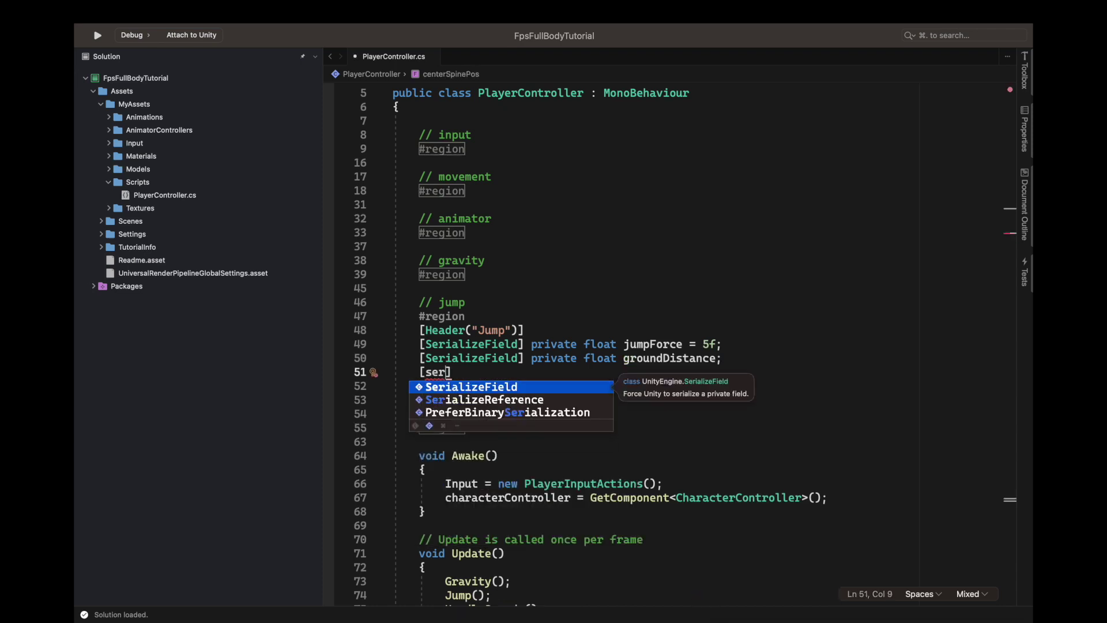
key(Return)
text(] pri)
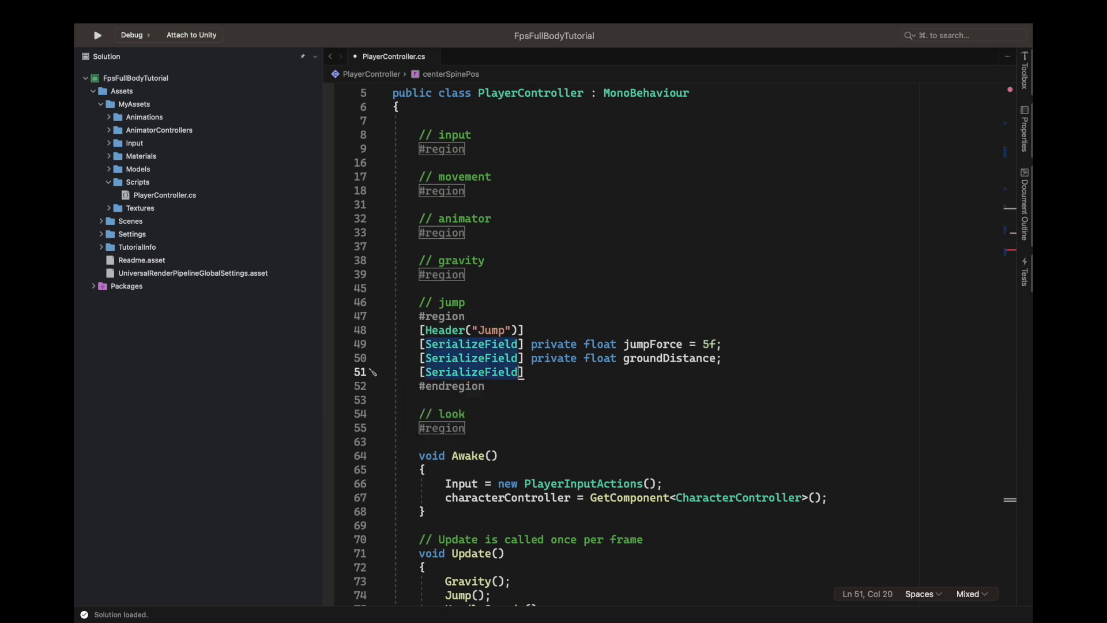
text(vate )
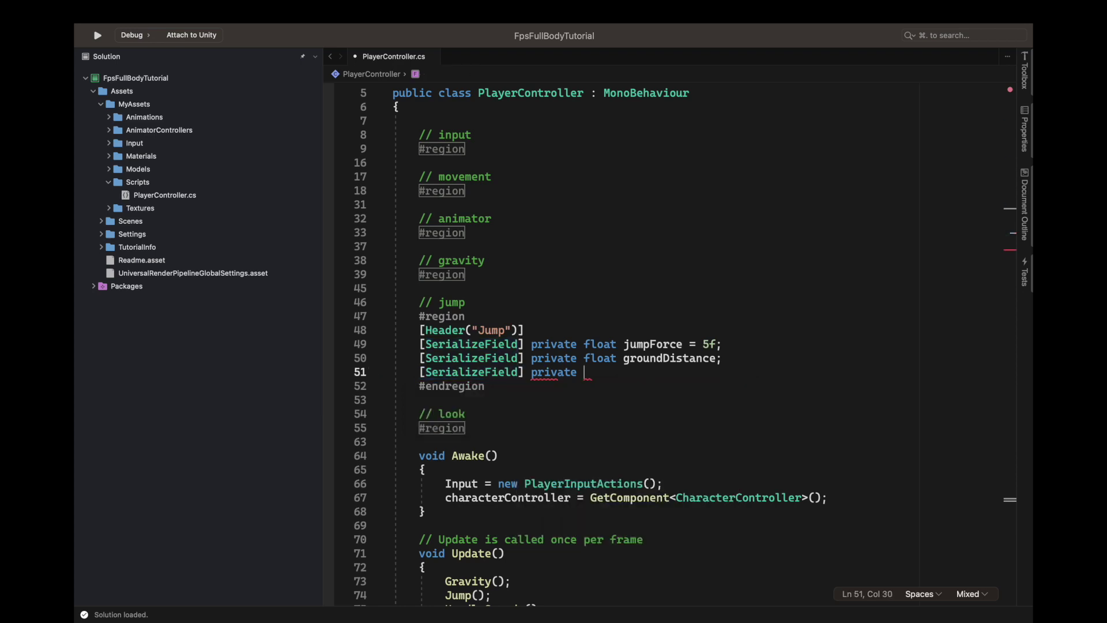
text(Layer)
key(Return)
key(Return)
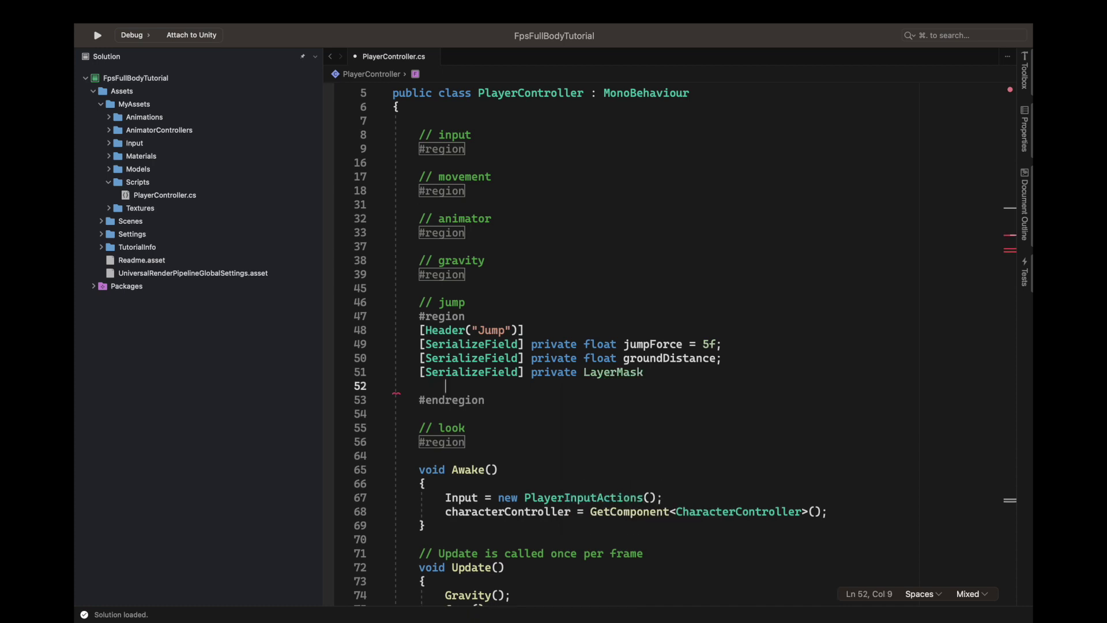
key(BackSpace)
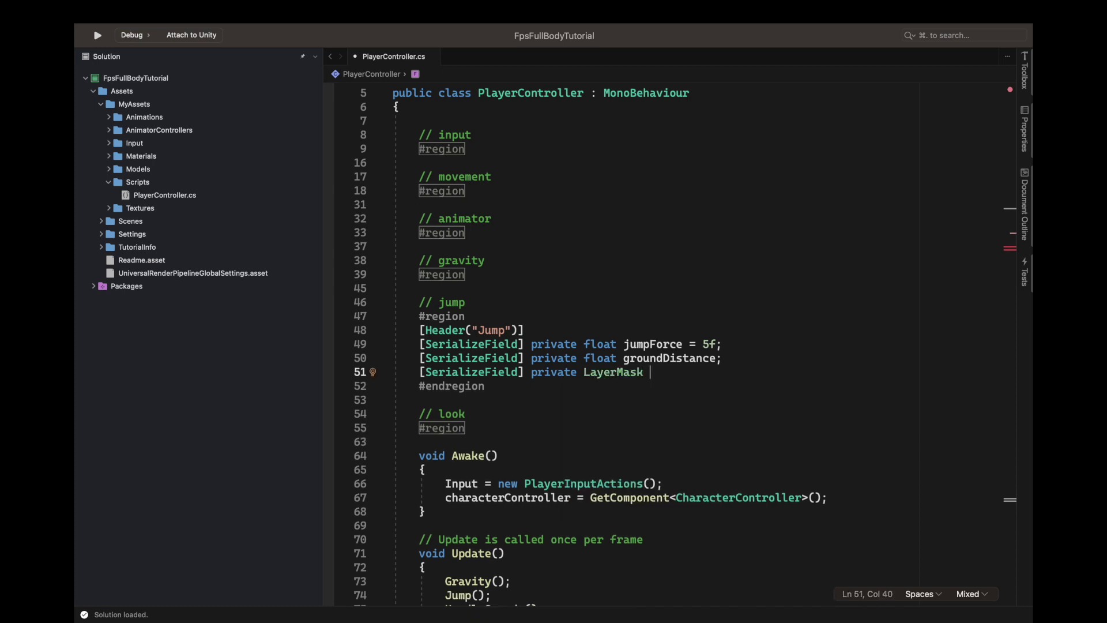
text(grou)
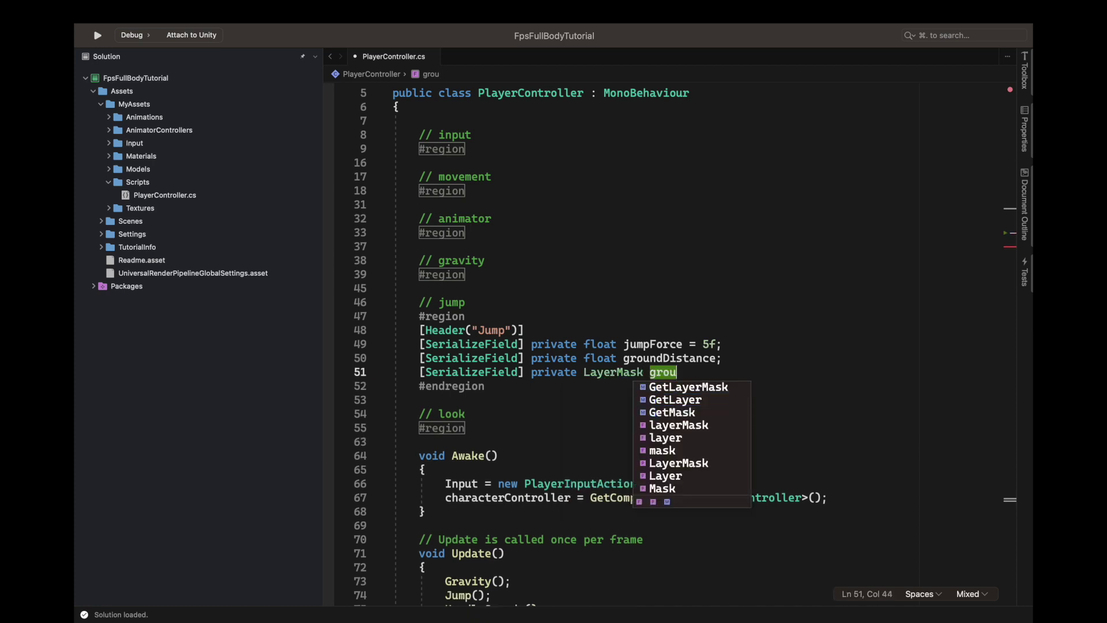
text(ndLayerMask;)
Declare a private bool named nearGround below groundLayerMask in the jump region
key(Return)
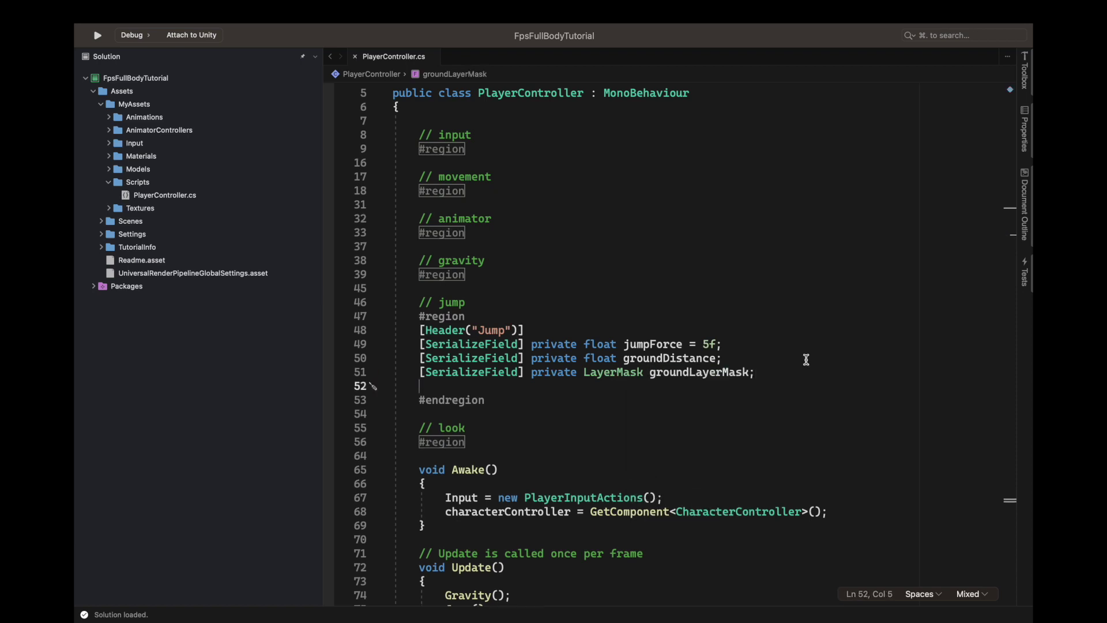
text(pri)
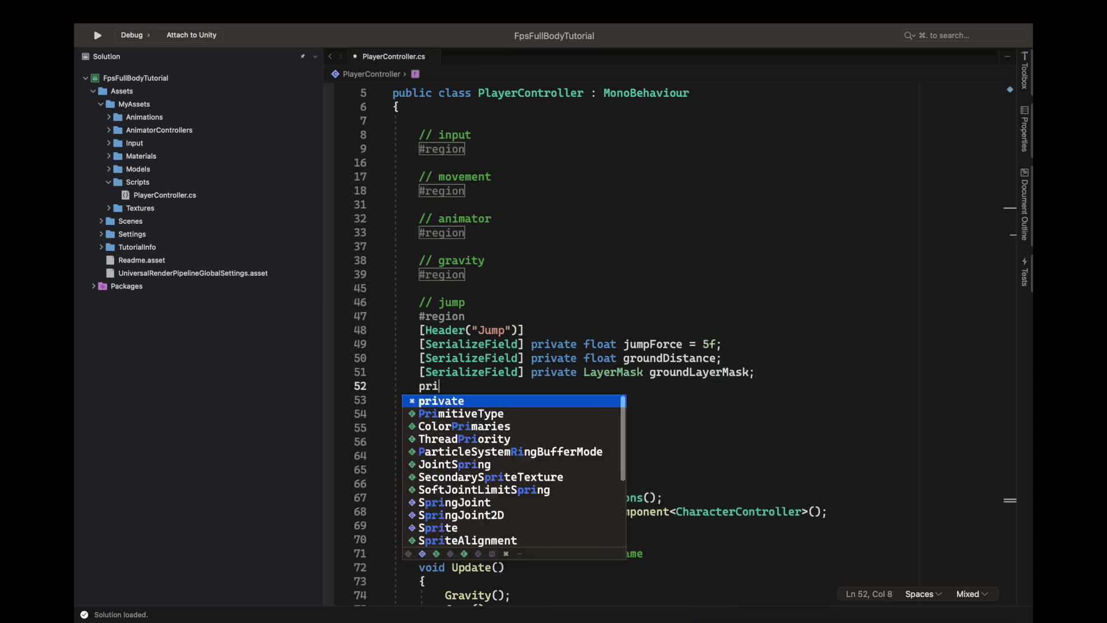
text(vate bool )
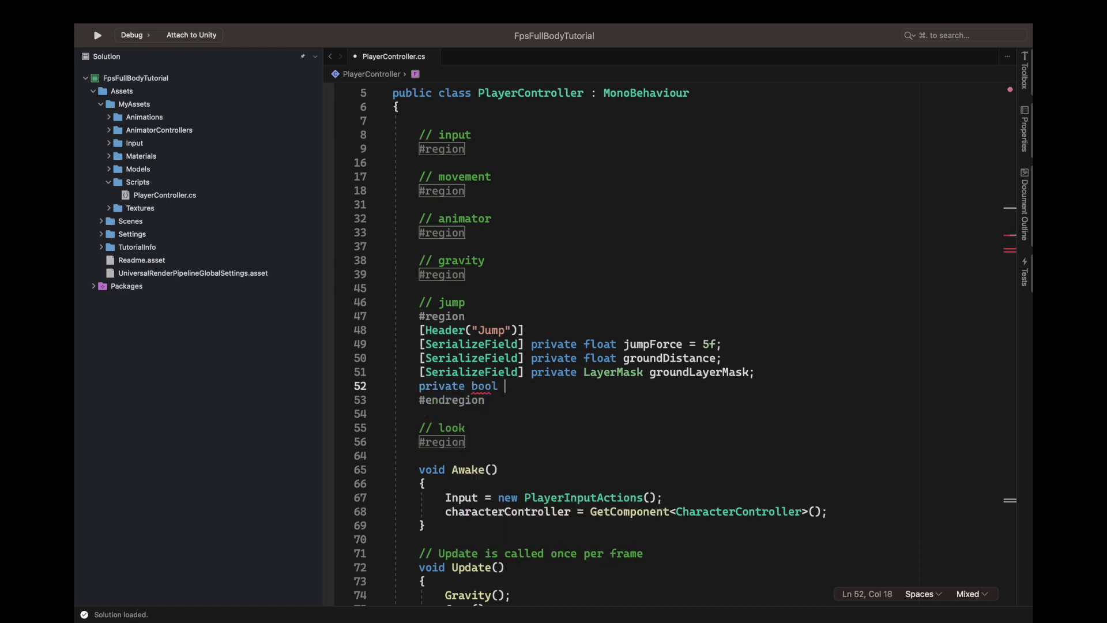
text(nearGround;)
scroll(838, 363, down, 5)
scroll(519, 230, up, 2)
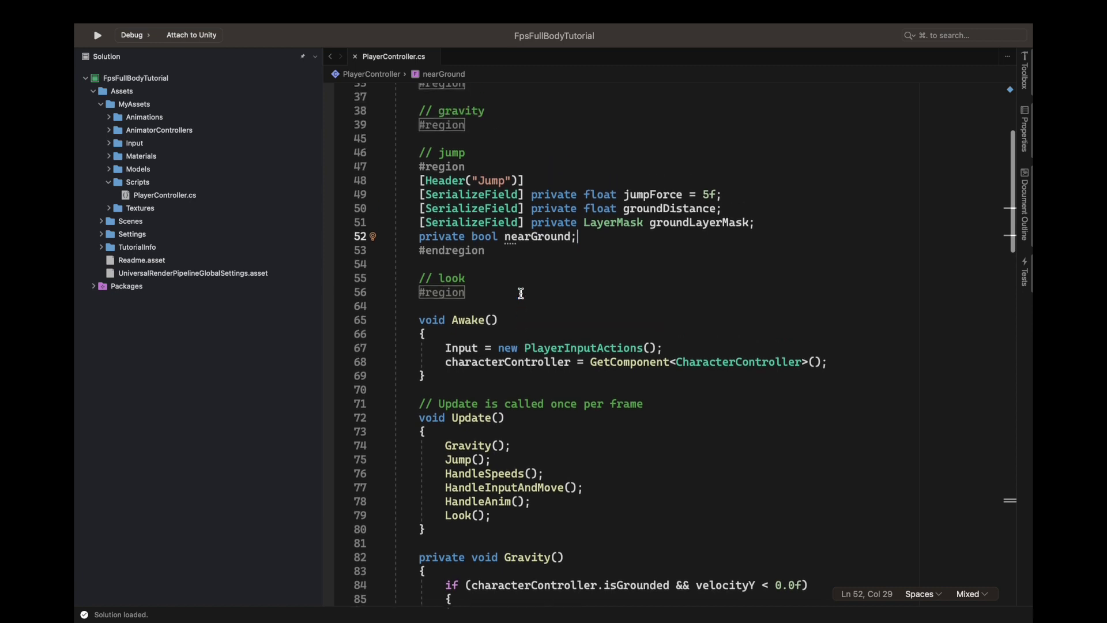
Collapse the jump region and add a first line in Update that assigns nearGround from a Physics.CheckSphere call
click(387, 172)
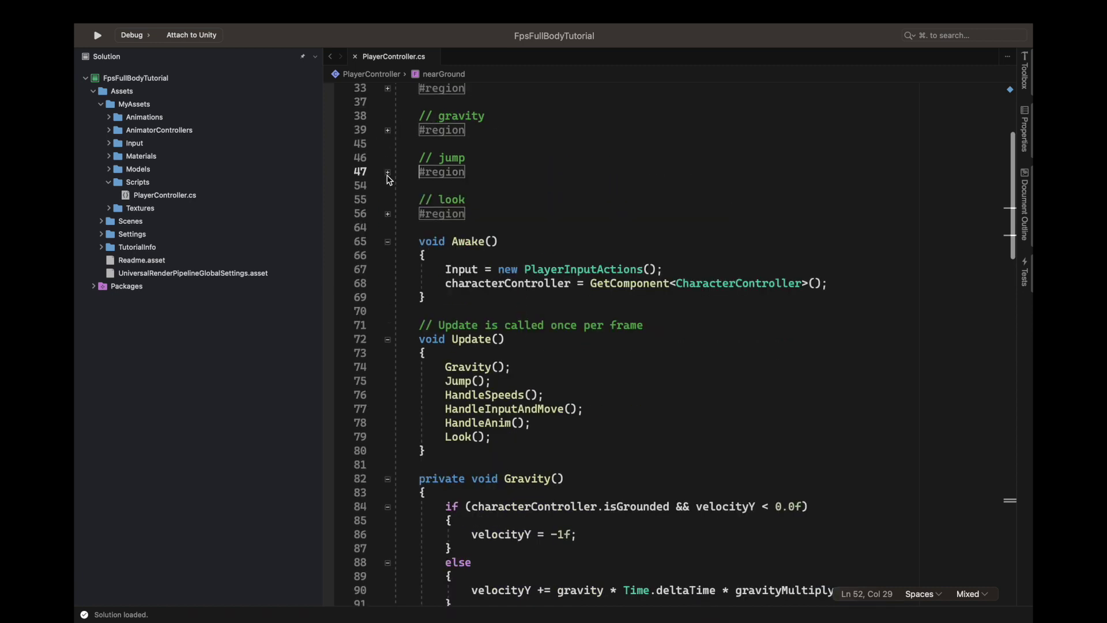
scroll(646, 252, down, 5)
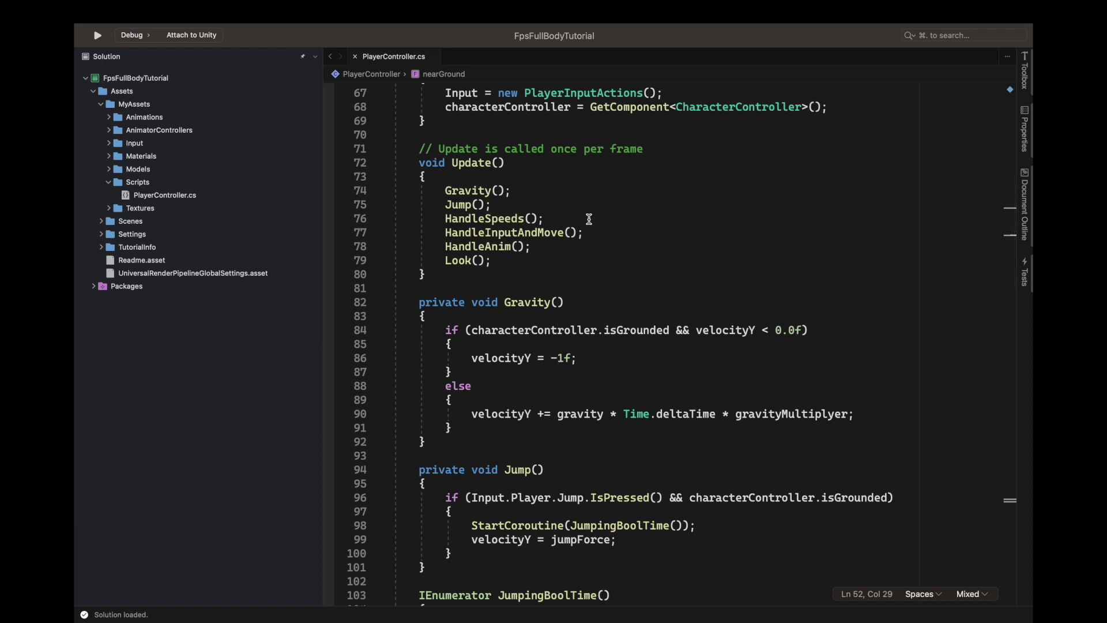
click(455, 176)
key(Return)
text(nearGround )
text(= check)
key(BackSpace)
key(BackSpace)
key(BackSpace)
key(BackSpace)
key(BackSpace)
text(ph)
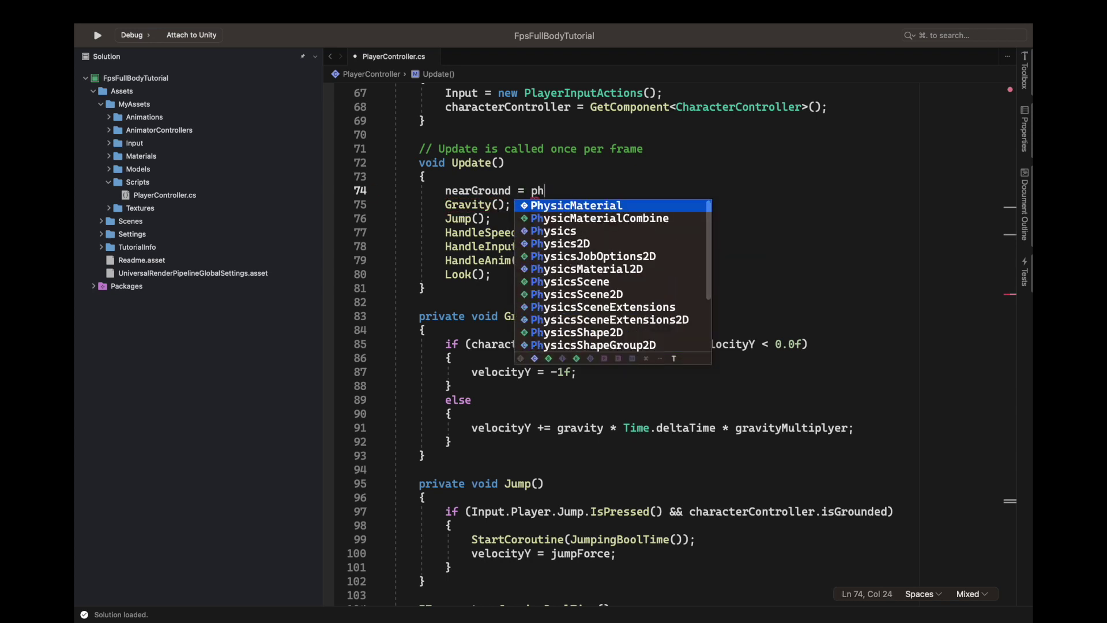
key(Down)
key(Down)
text(ysics.che)
key(Down)
key(Down)
key(Return)
text(()
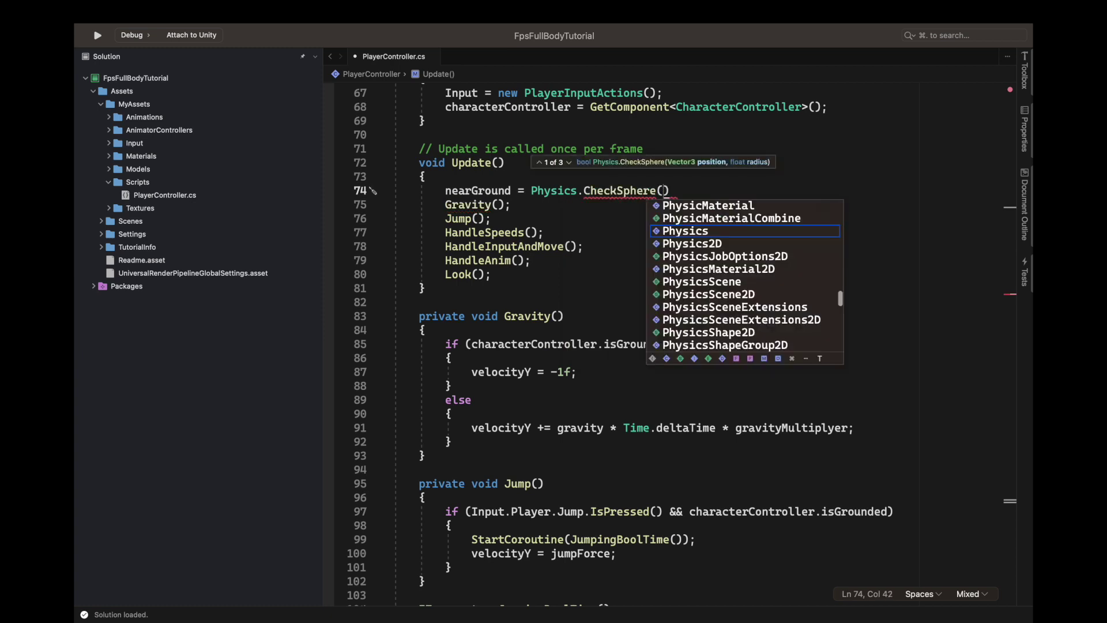
Pass transform.position, groundDistance and groundLayerMask to the CheckSphere call in Update and end the statement
text(transform.position)
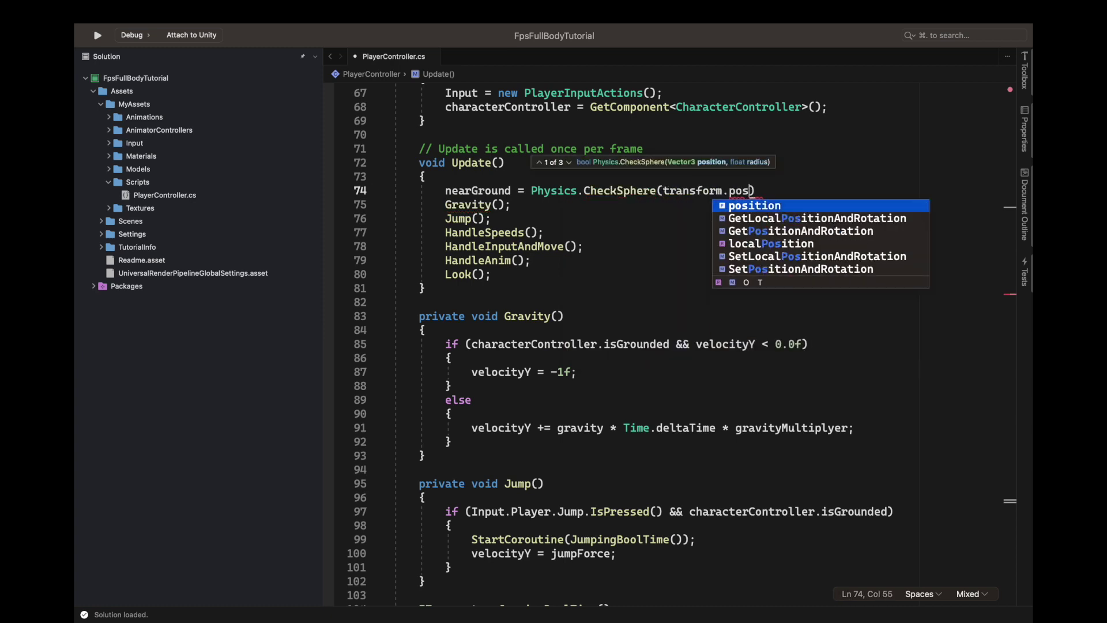
text(, groun)
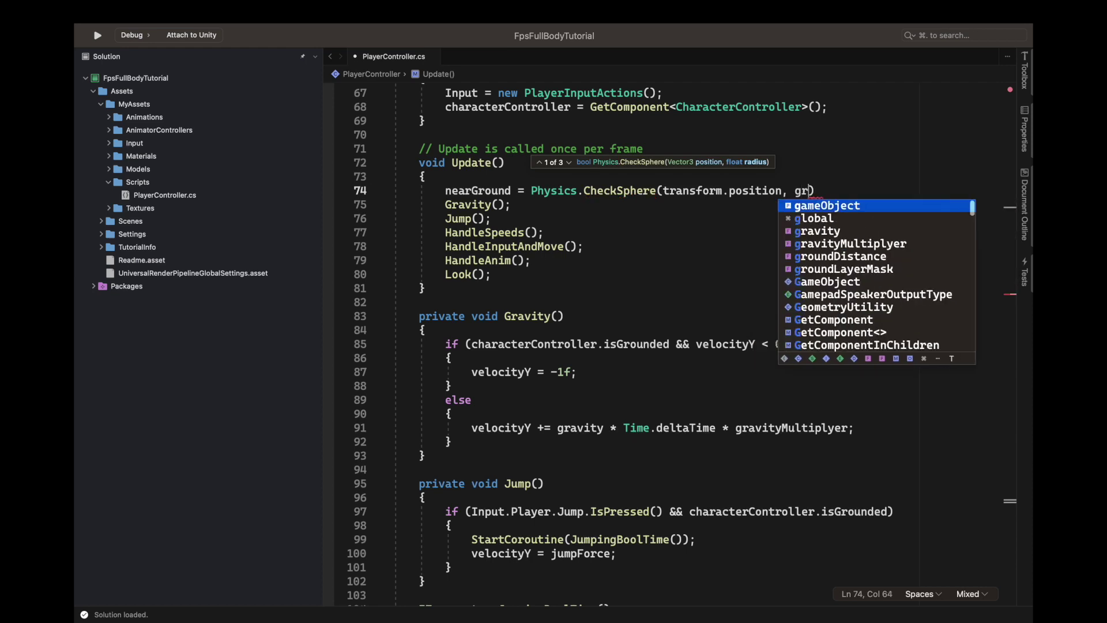
key(Return)
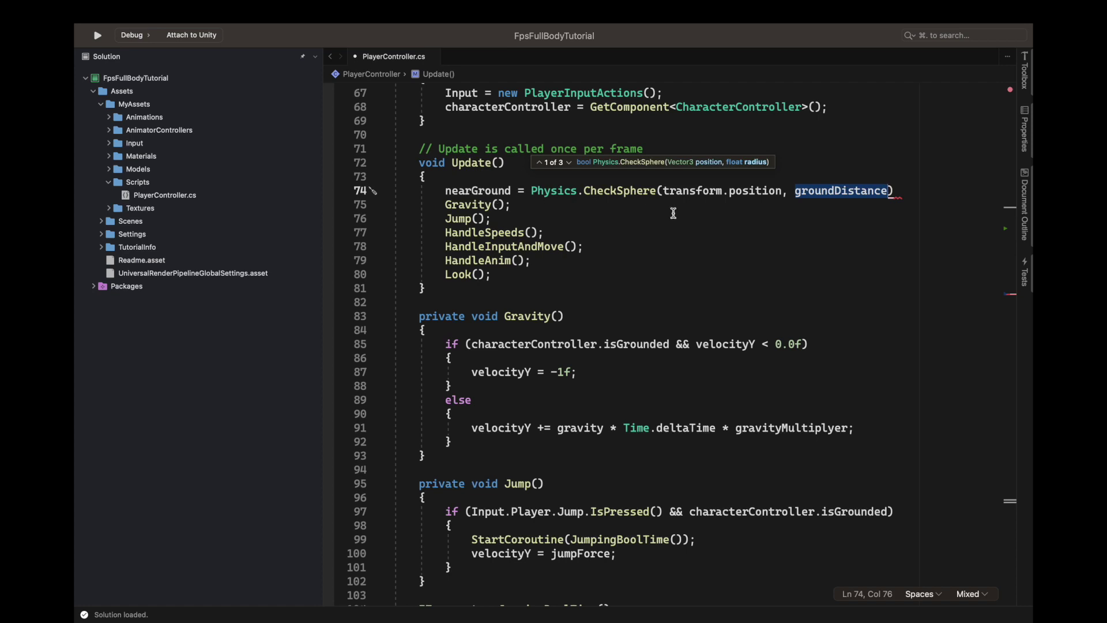
text(, groun)
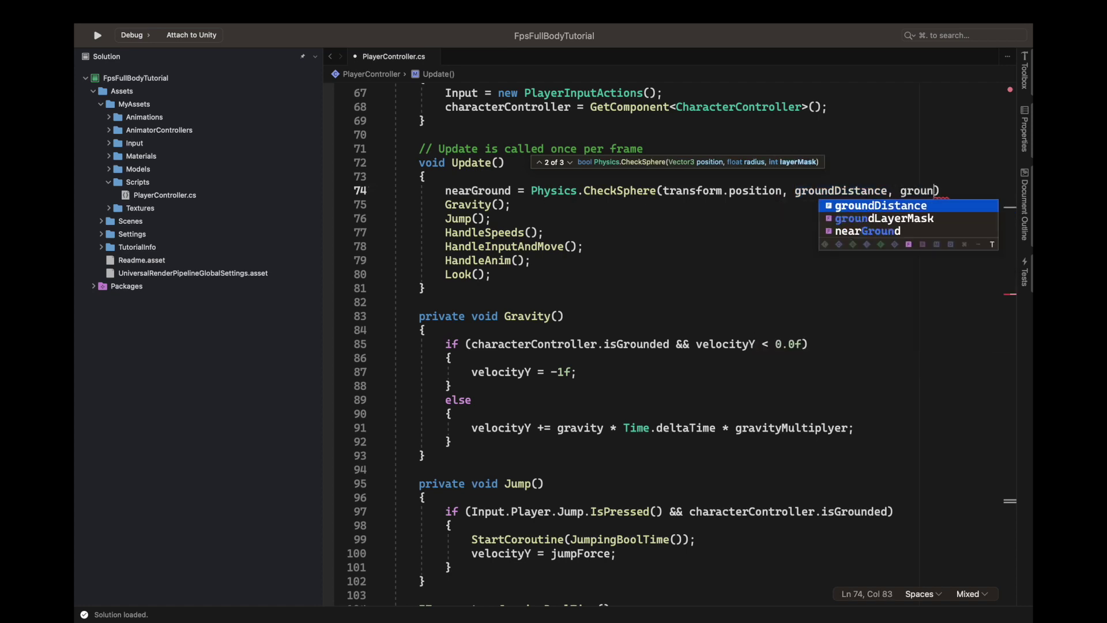
key(Down)
key(Return)
text();)
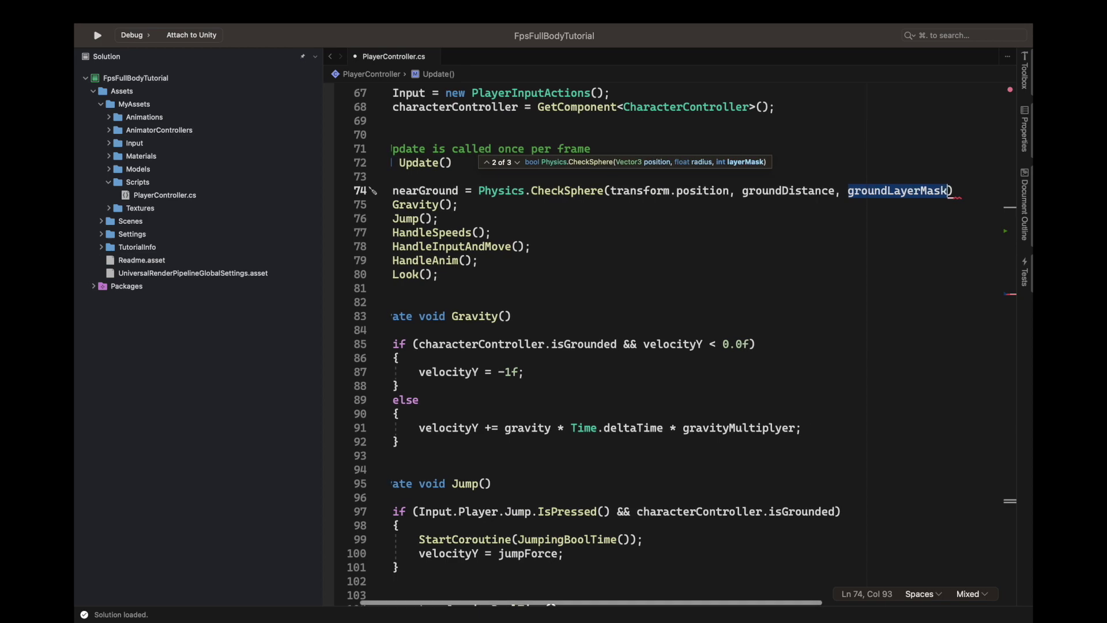
Replace characterController.isGrounded with nearGround in the NearGround SetBool line of HandleAnim
scroll(697, 205, left, 2)
scroll(692, 213, down, 10)
scroll(681, 231, down, 12)
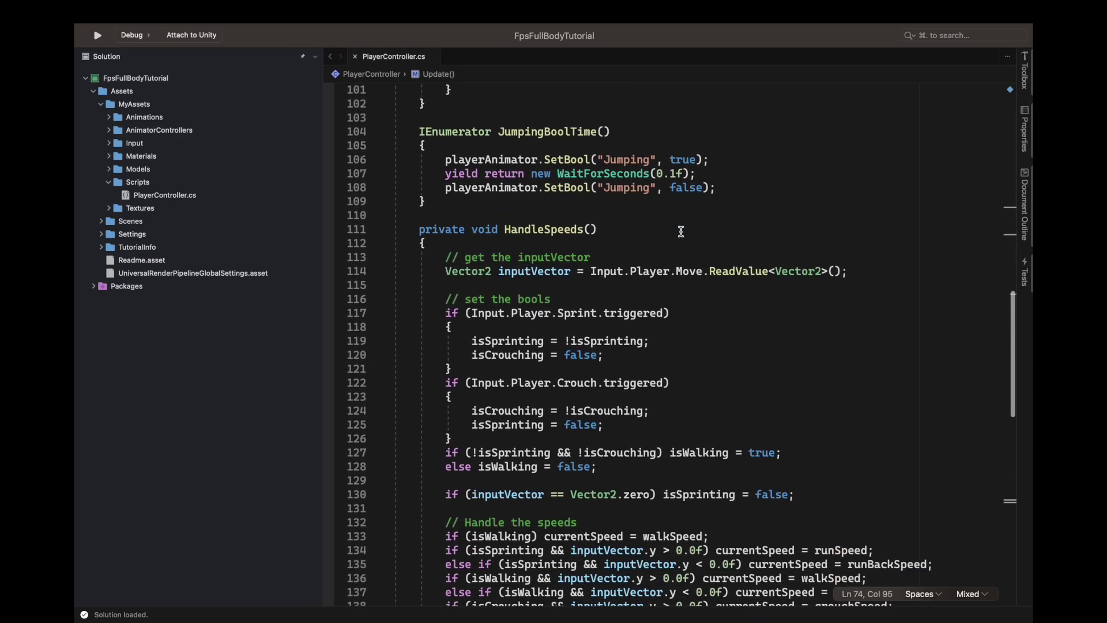
scroll(604, 257, down, 4)
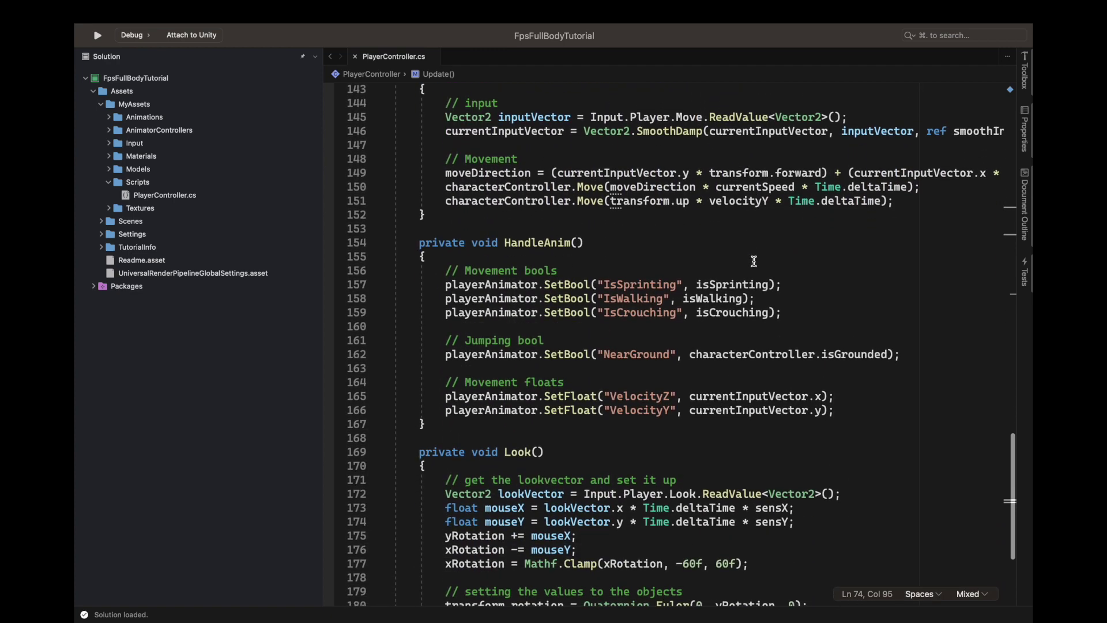
scroll(753, 264, down, 2)
click(691, 322)
shift+click(891, 322)
key(BackSpace)
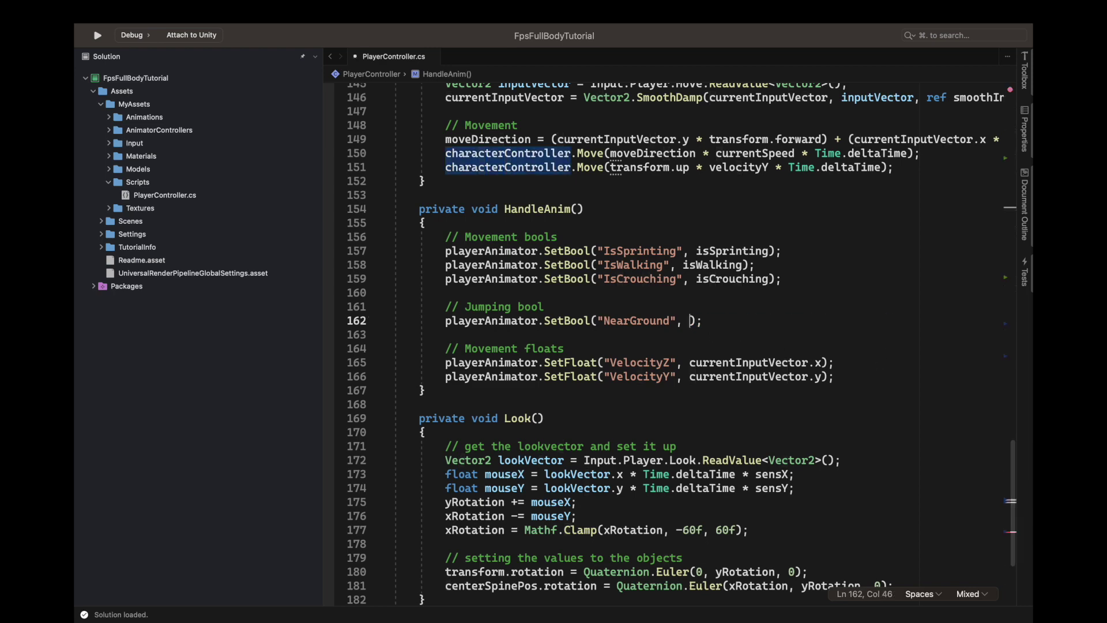
text(nearGround)
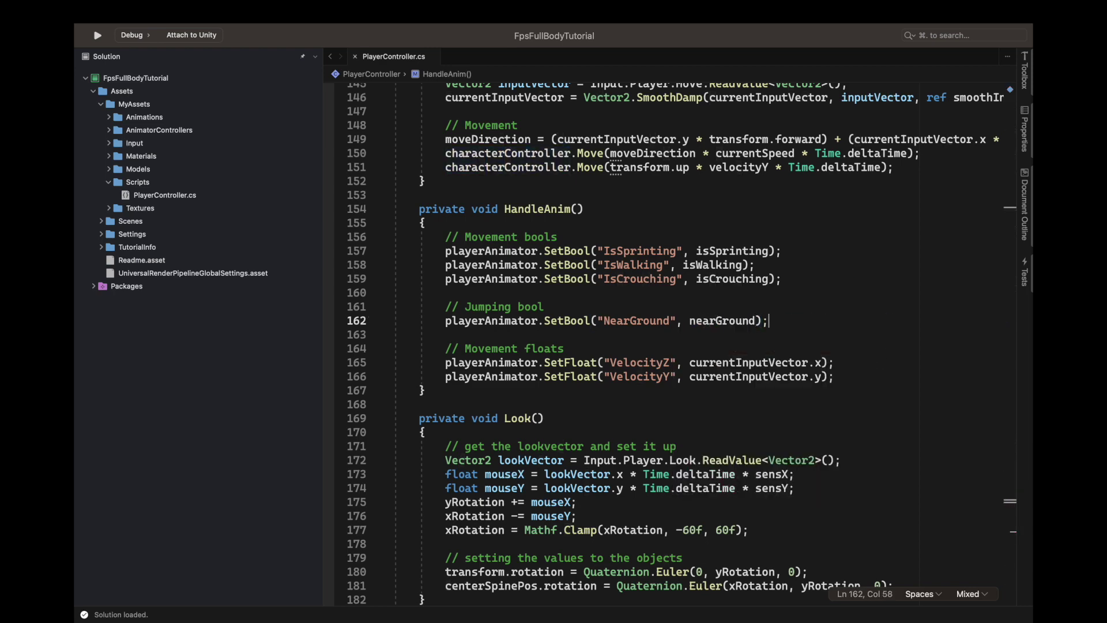
Expand the jump region and declare a private bool named canJump below nearGround
scroll(841, 395, up, 12)
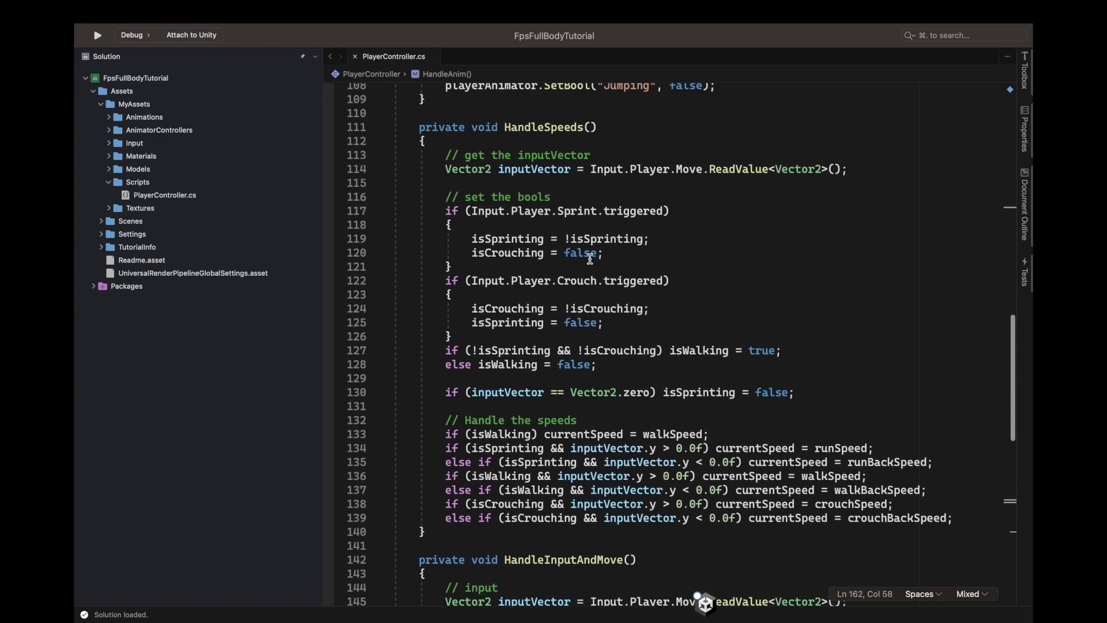
scroll(590, 259, up, 3)
scroll(485, 218, up, 20)
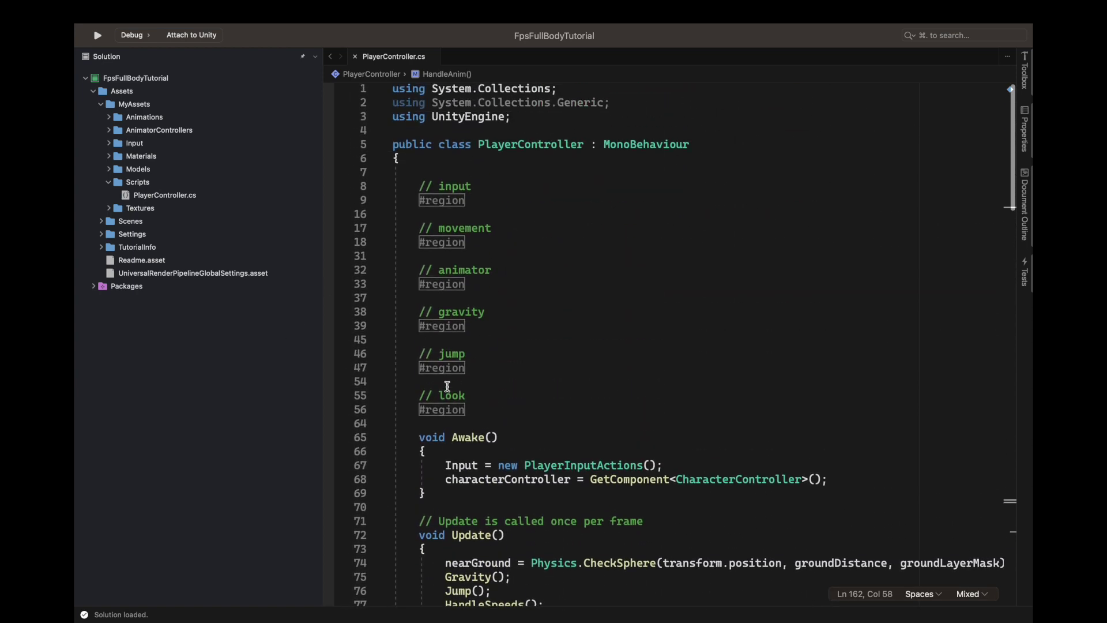
click(443, 366)
scroll(707, 368, down, 3)
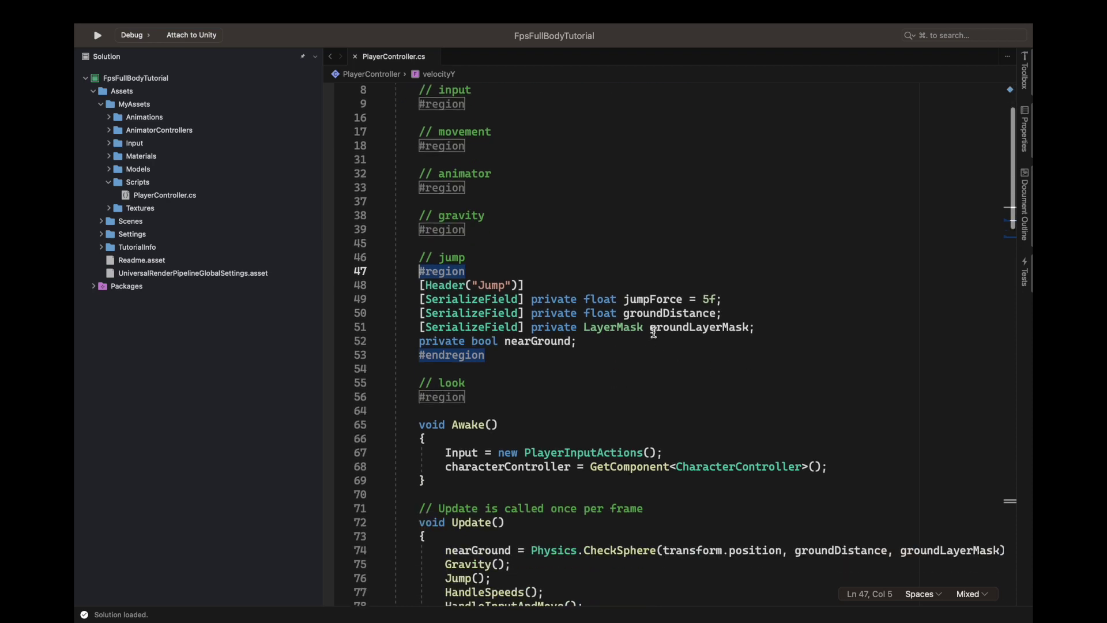
click(672, 345)
key(Return)
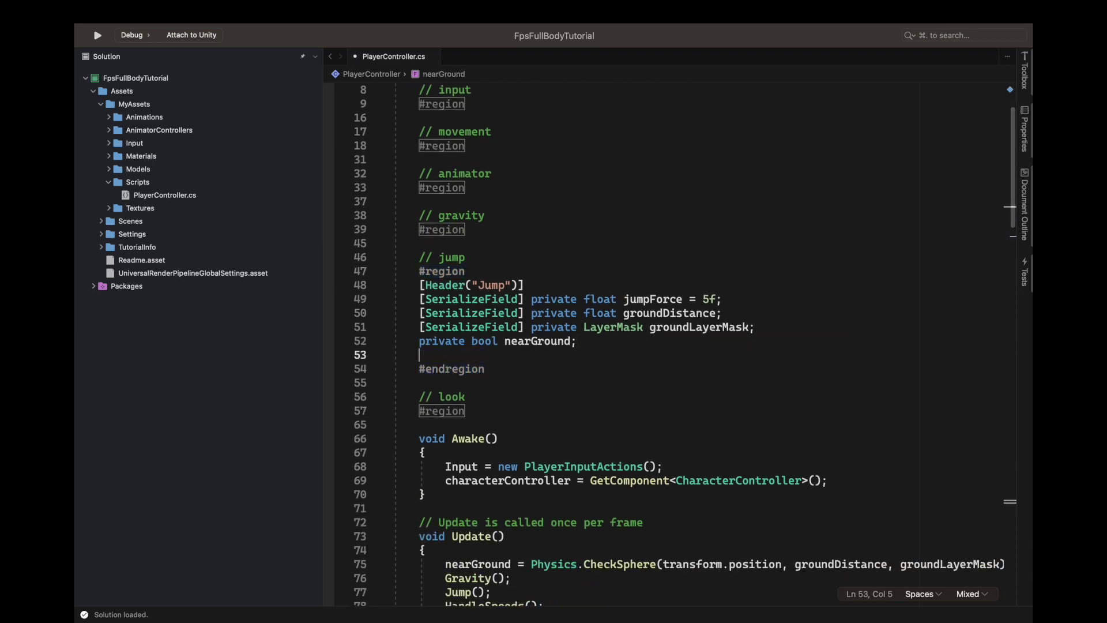
text(private bool canJump;)
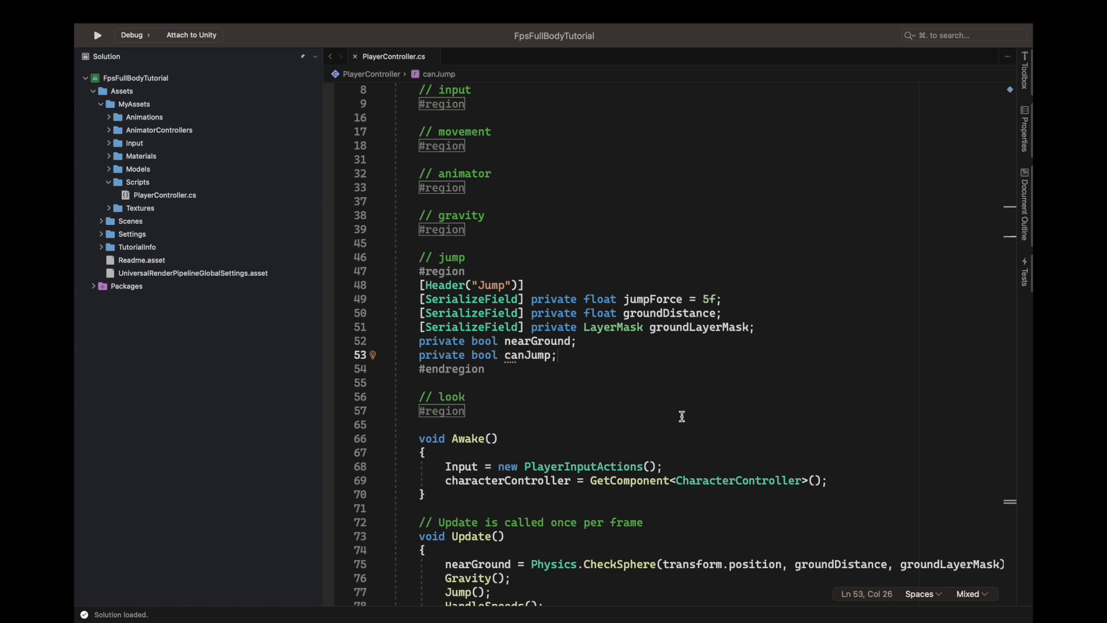
Initialize the canJump field to true in its declaration
scroll(682, 416, down, 5)
double_click(524, 134)
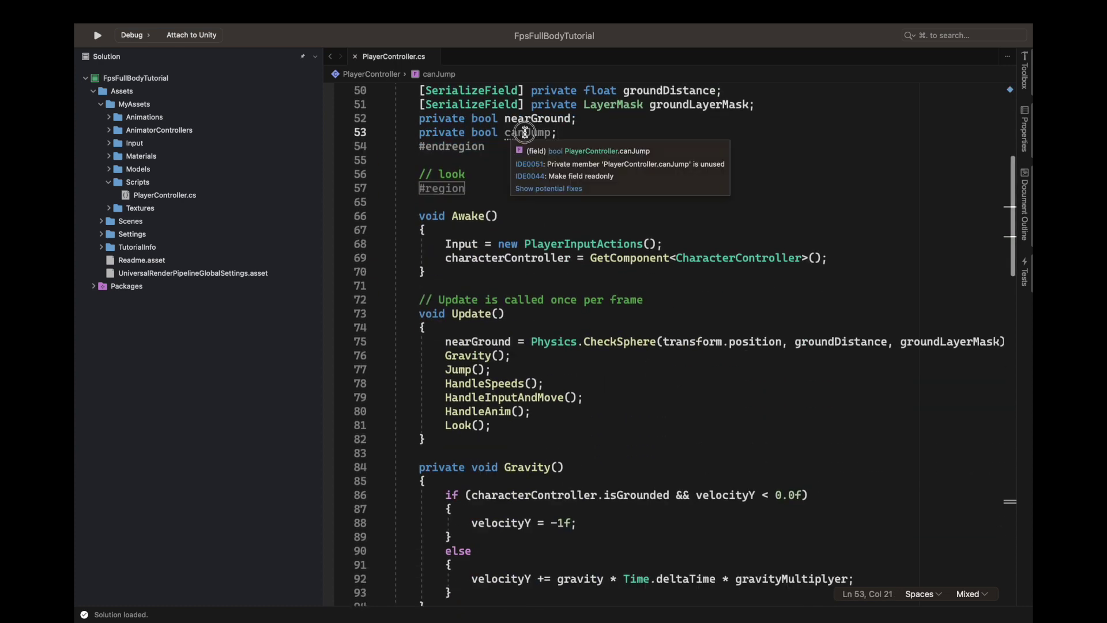
scroll(652, 309, down, 2)
scroll(537, 313, down, 5)
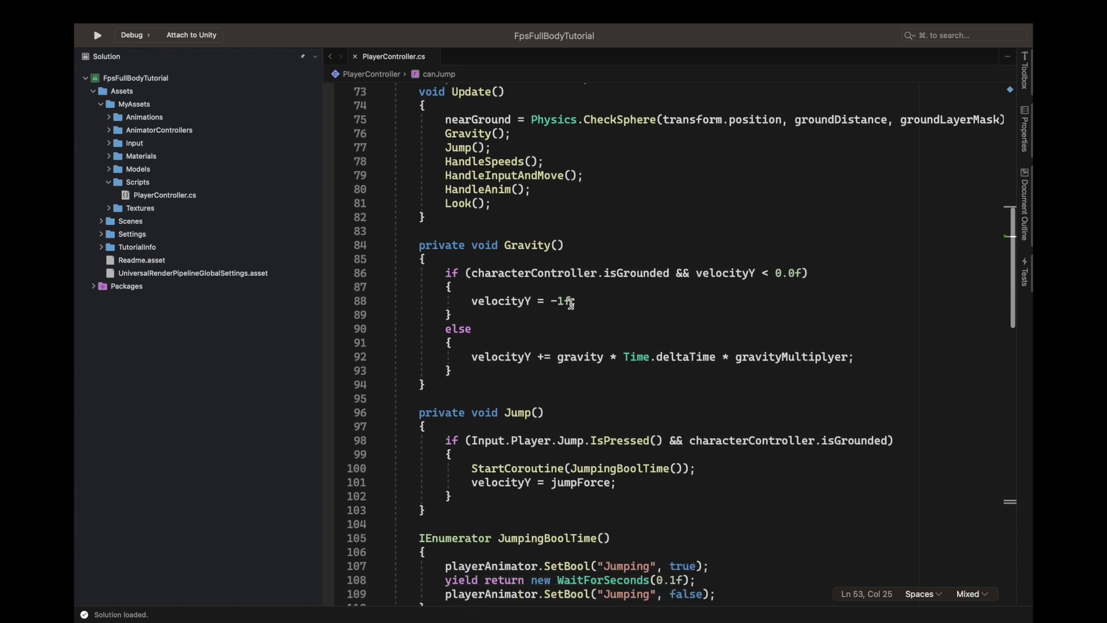
scroll(571, 304, down, 2)
scroll(625, 227, up, 7)
text(= true)
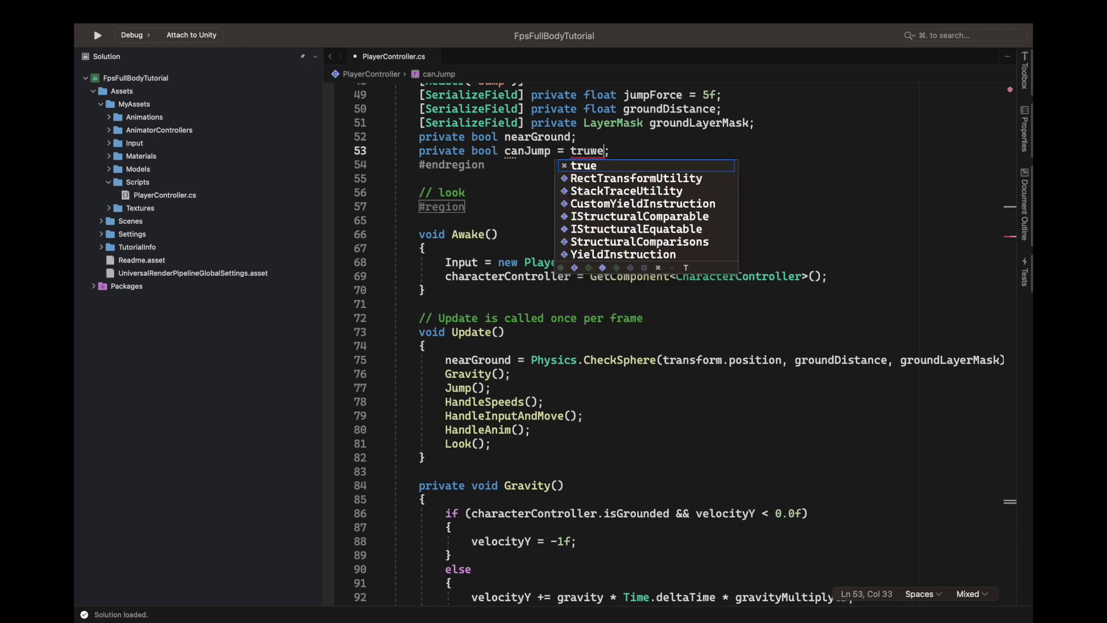
key(Escape)
key(Delete)
Extend the if condition in Jump with && canJump after the characterController.isGrounded check
scroll(497, 235, down, 6)
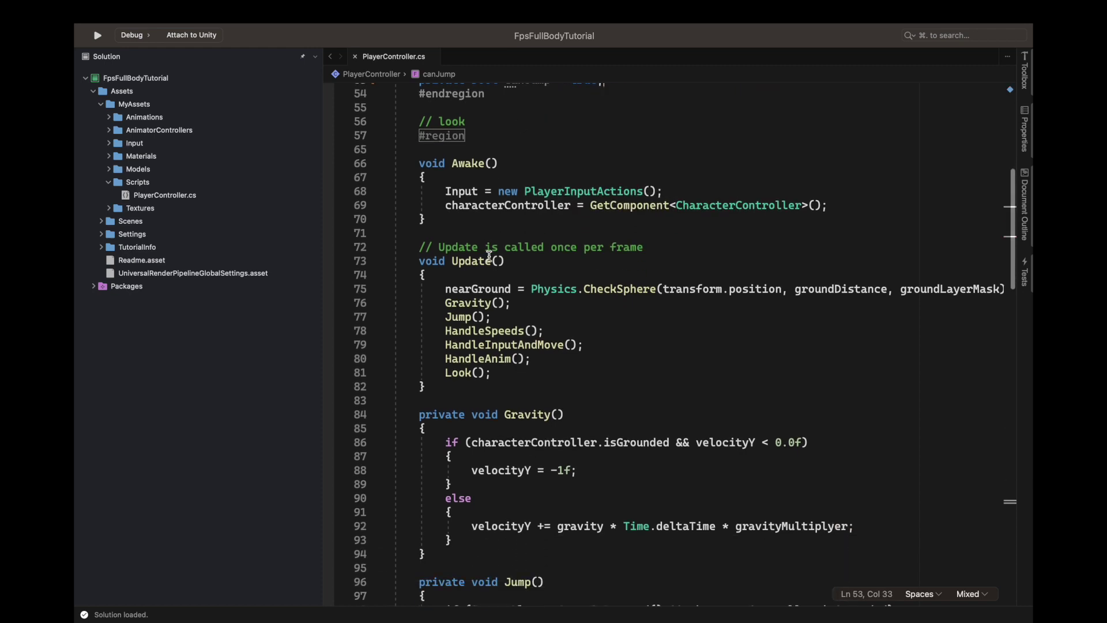
scroll(510, 203, down, 3)
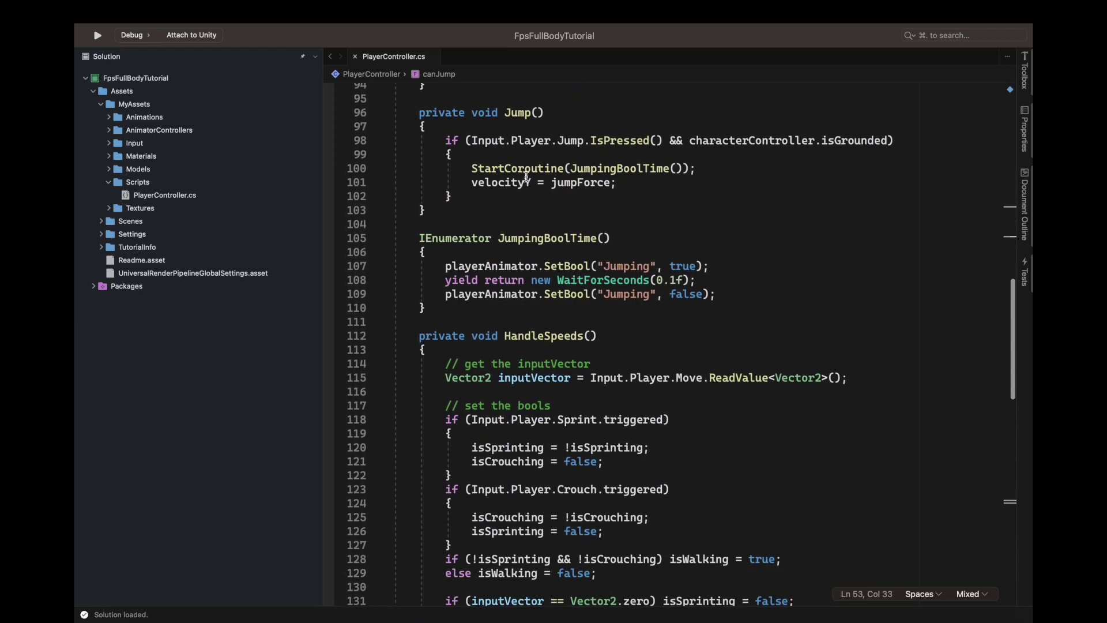
click(890, 169)
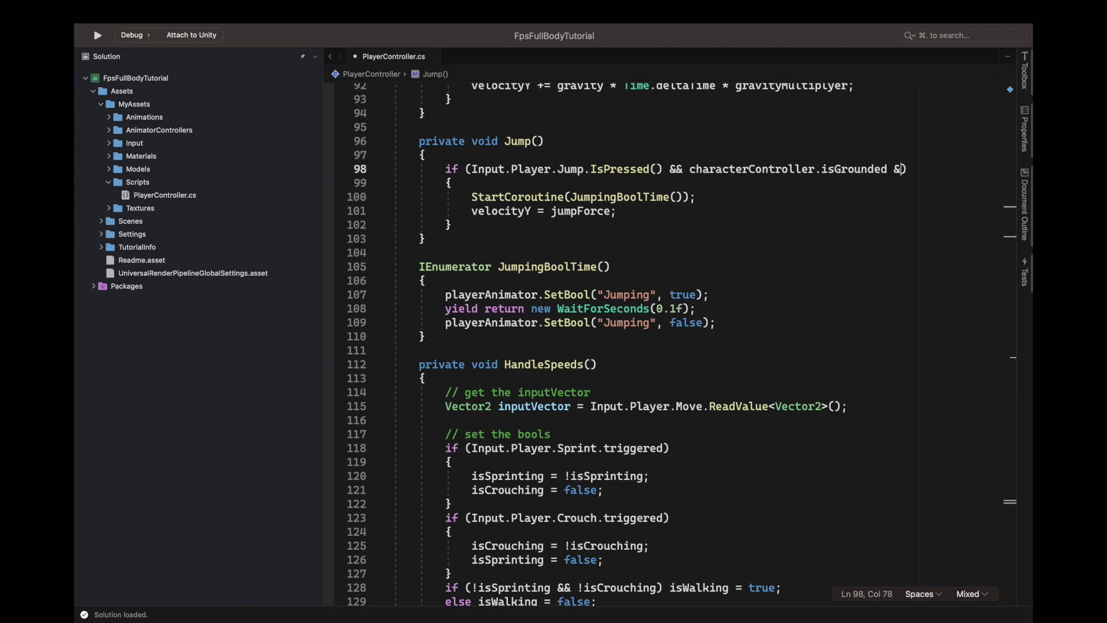
text(&& canJump)
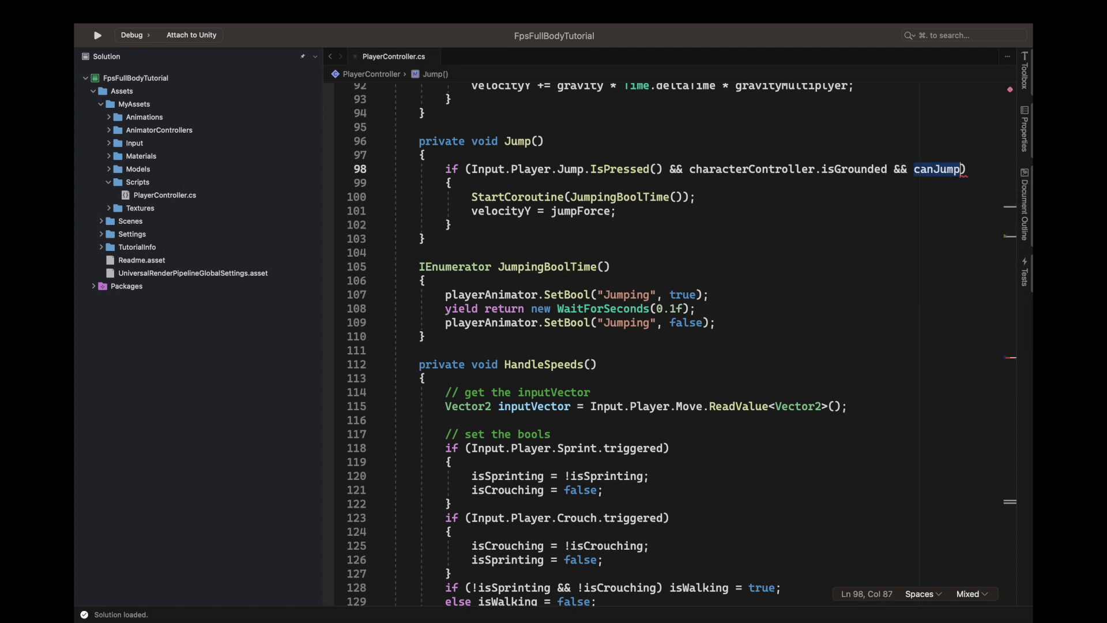
Add canJump = false; in the JumpingBoolTime coroutine, directly below the line that sets the Jumping bool to true
scroll(507, 231, down, 2)
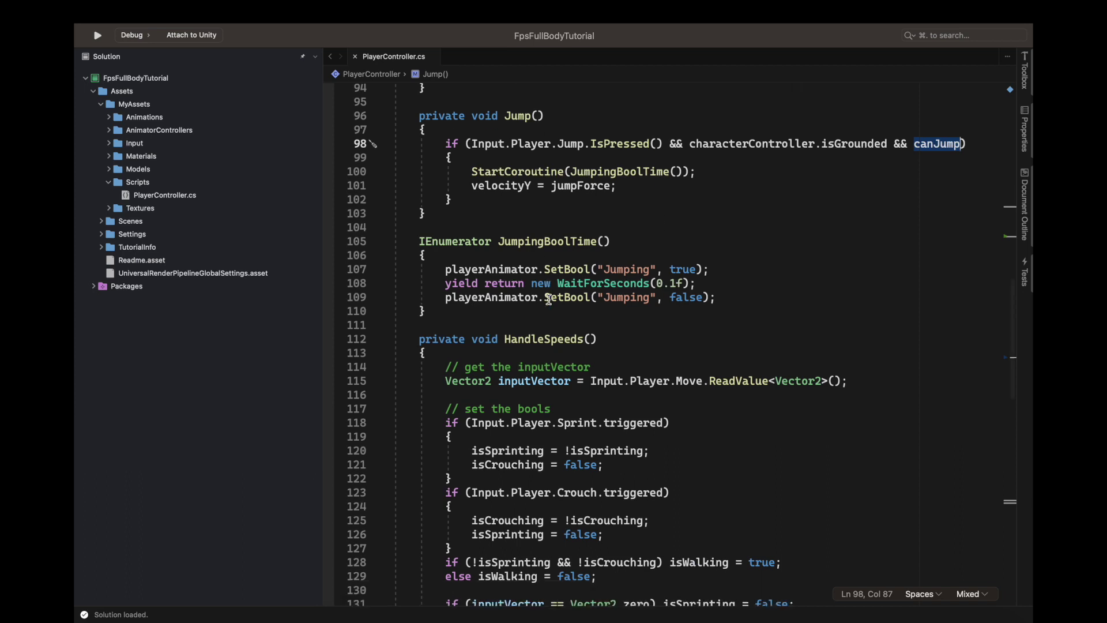
click(498, 252)
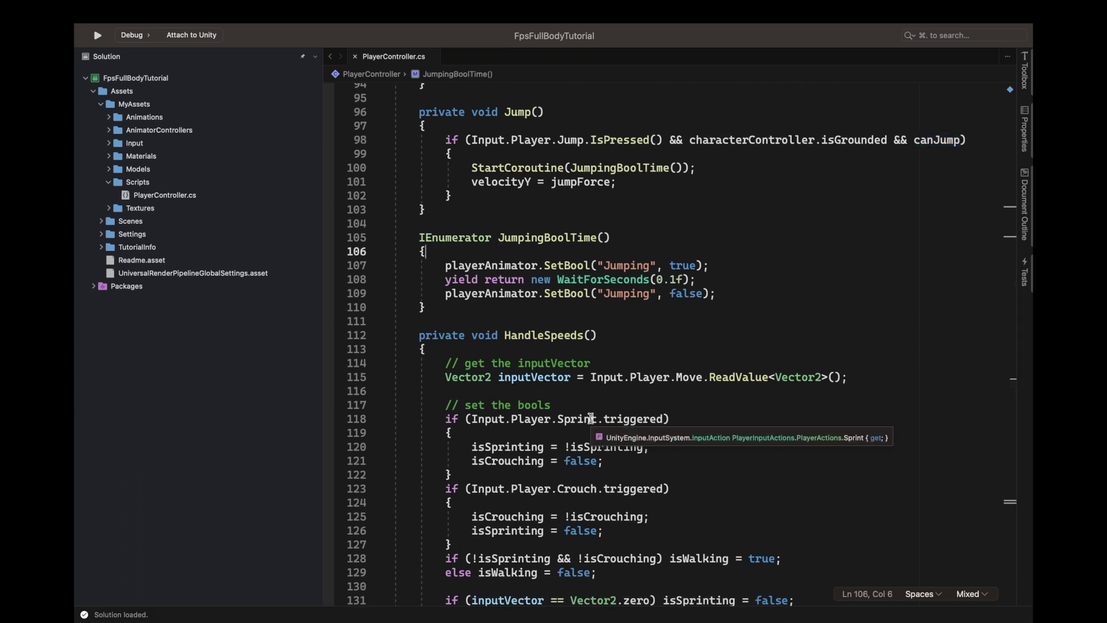
key(Return)
key(BackSpace)
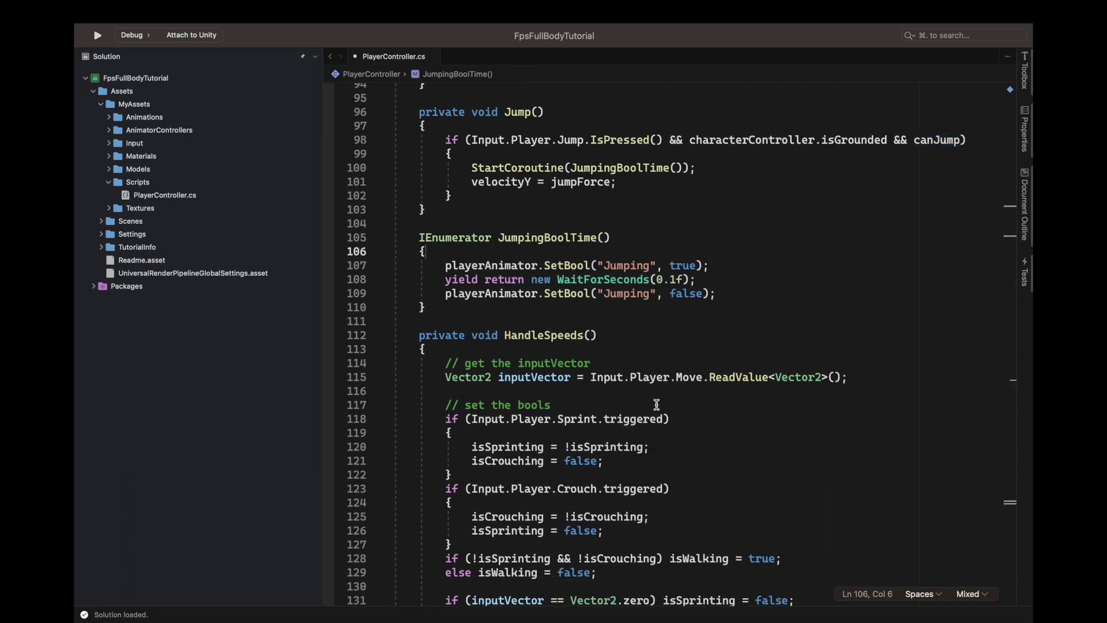
click(728, 265)
key(Return)
text(canJump = false;)
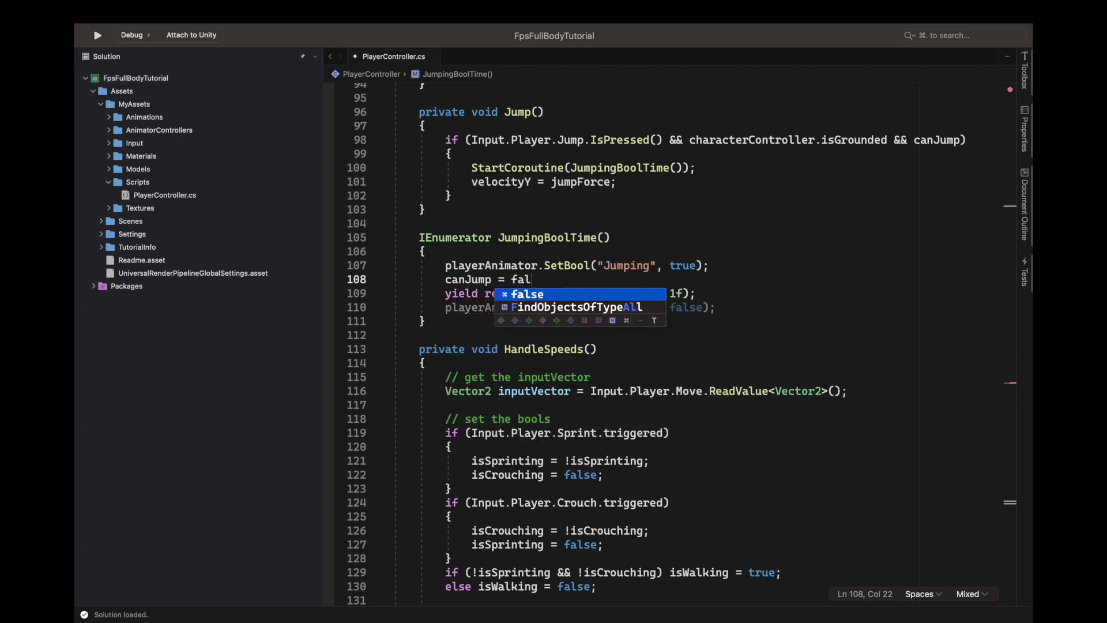
Add yield return new WaitForSeconds(0.2f); below the line setting Jumping to false in JumpingBoolTime, start a new line and save the script
click(750, 310)
key(Return)
text(y)
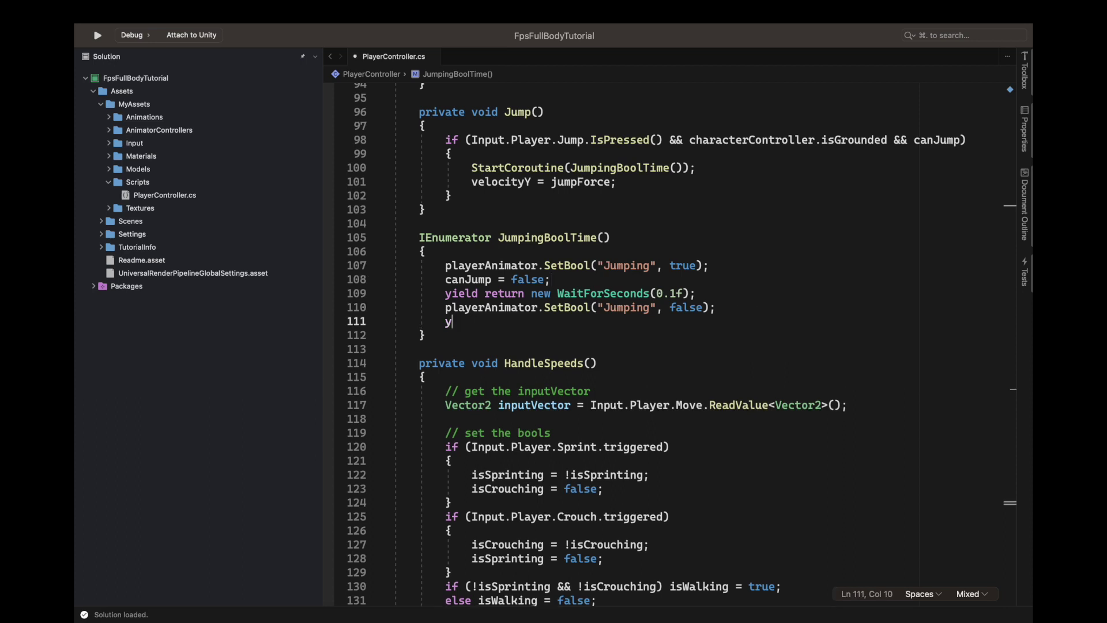
text(ield return )
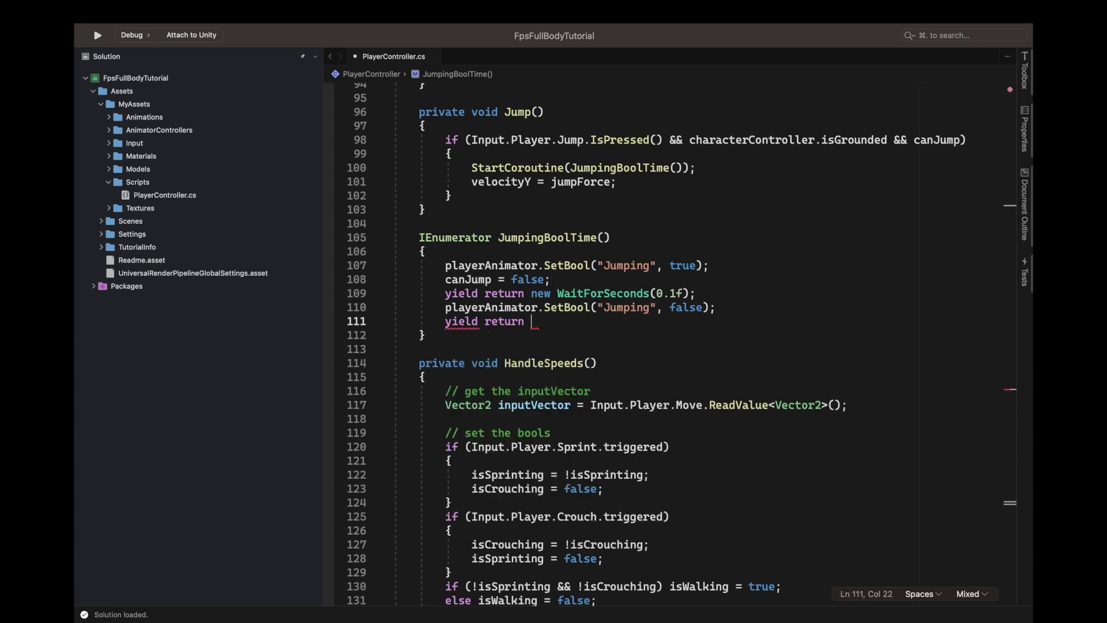
text(new wau)
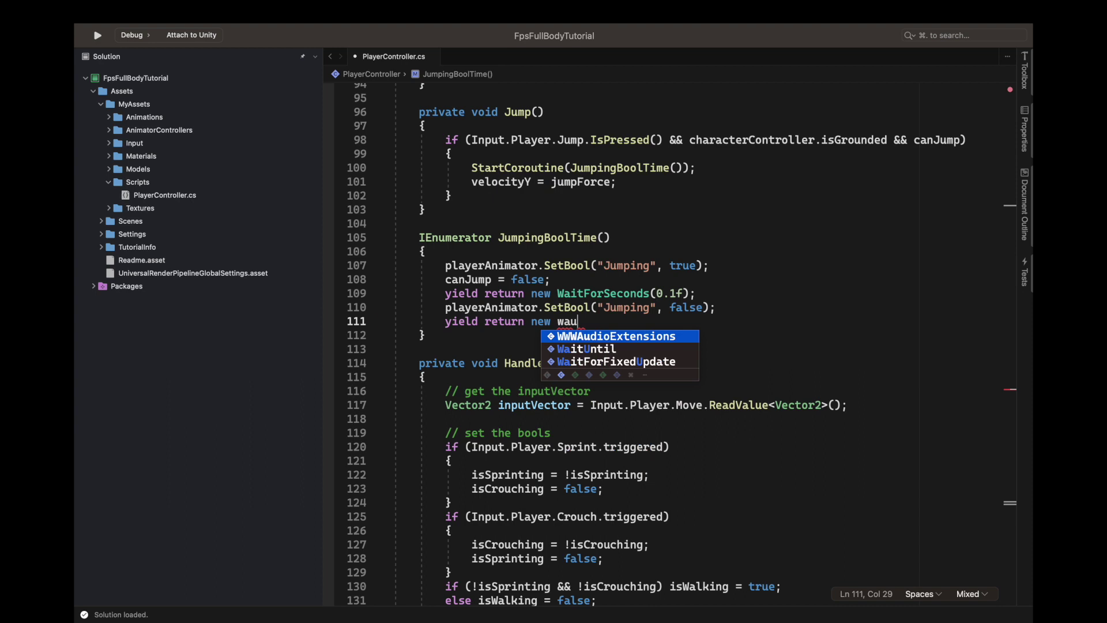
key(BackSpace)
key(BackSpace)
key(Down)
key(Down)
key(Return)
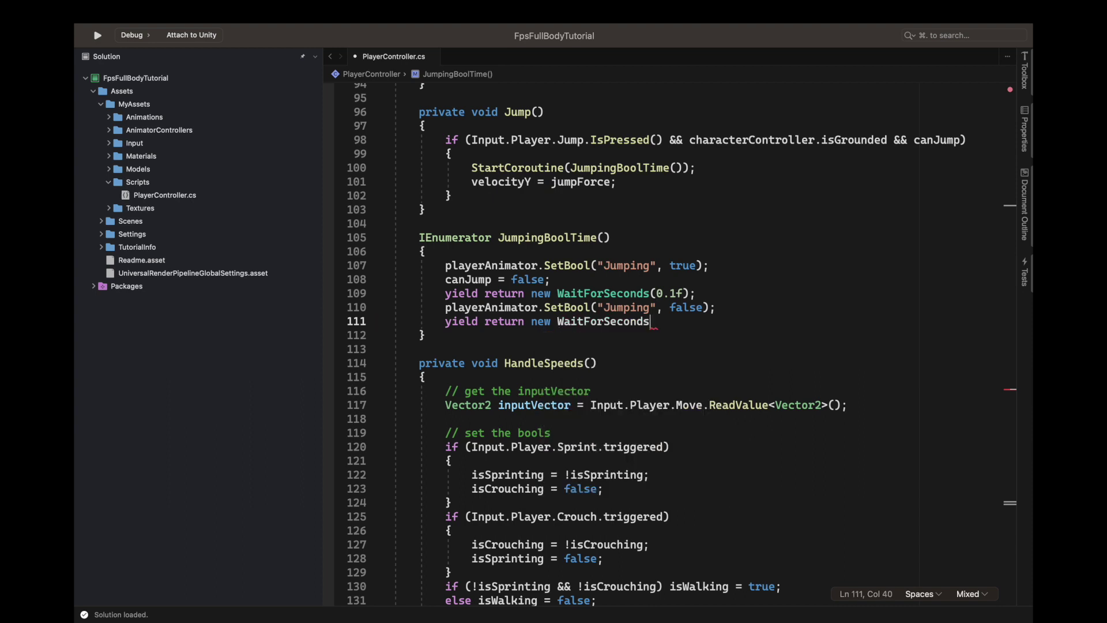
text((.2)
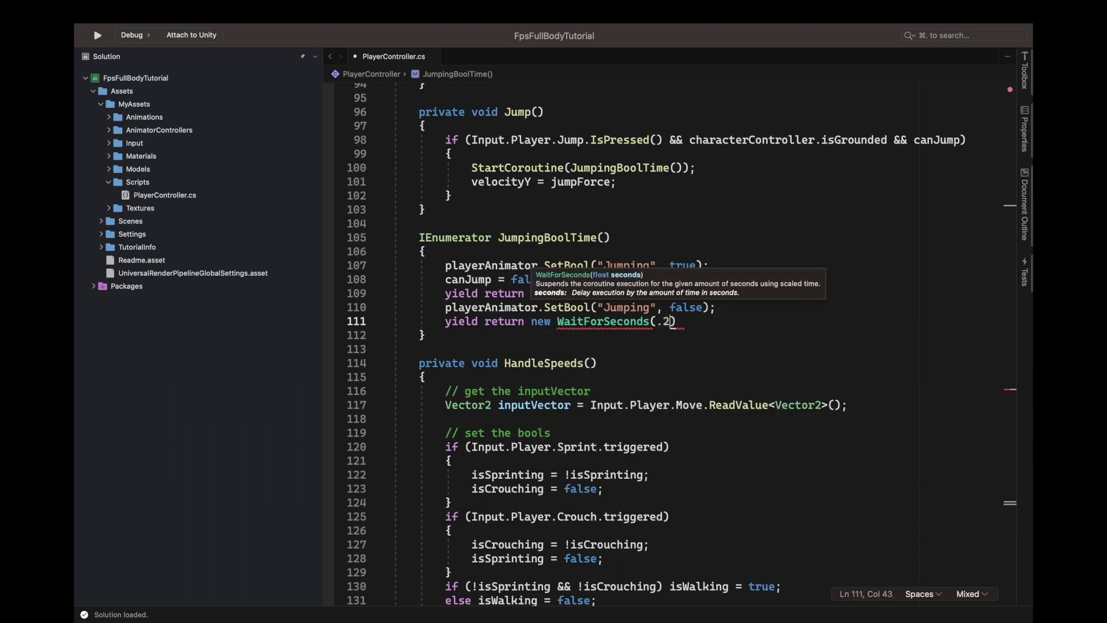
text(0)
text(f);)
key(Return)
key(super+s)
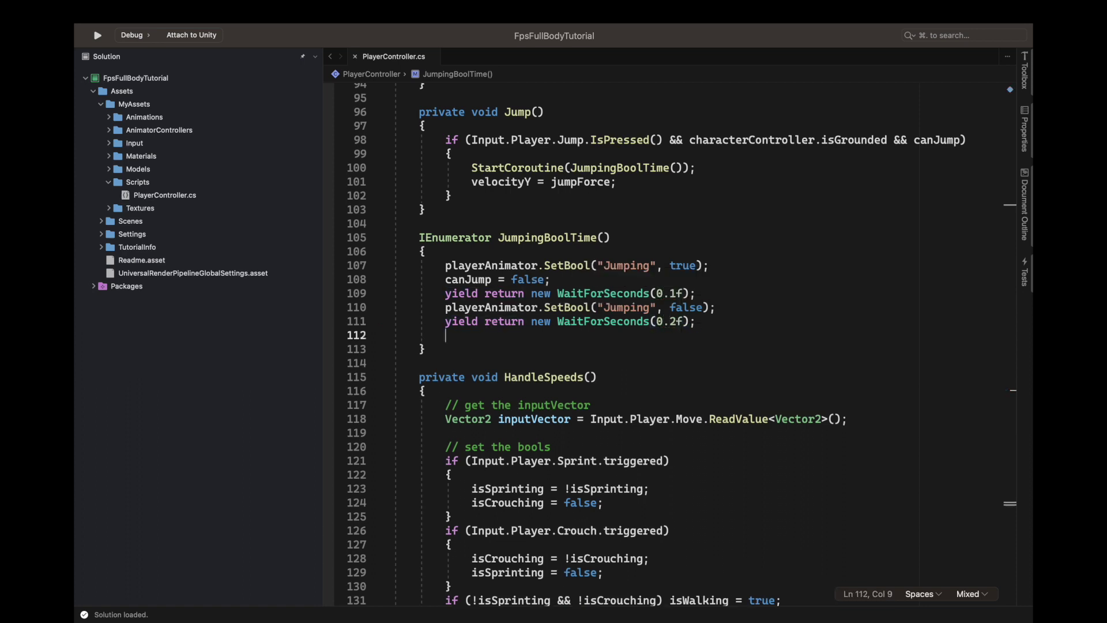
Add canJump = true; as the last line of the JumpingBoolTime coroutine, save the script and switch to Unity
text(canJump = )
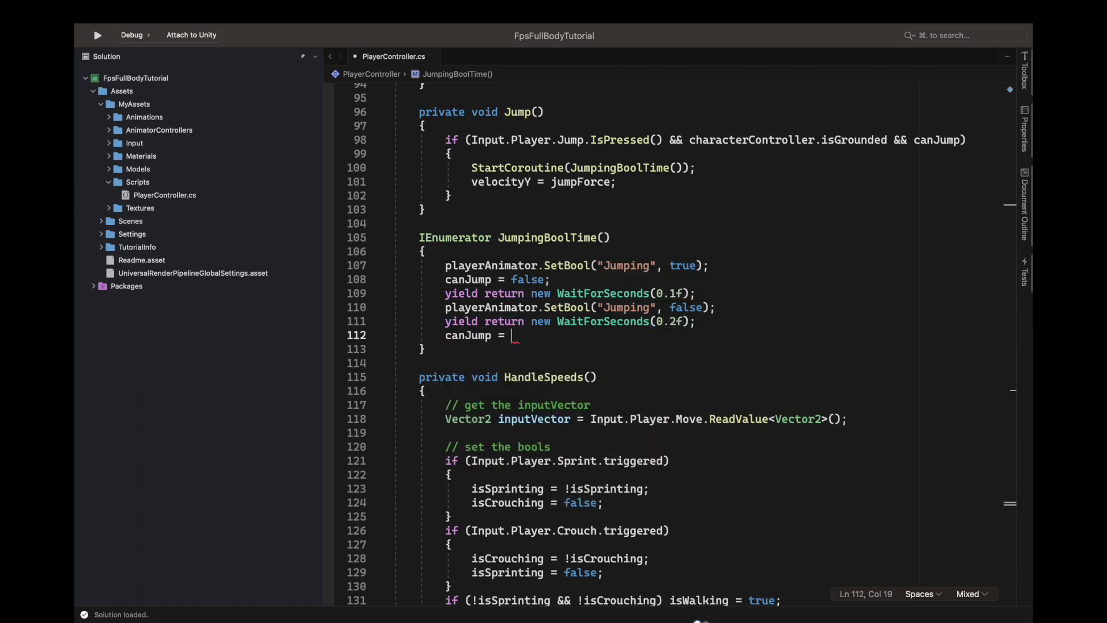
text(true;)
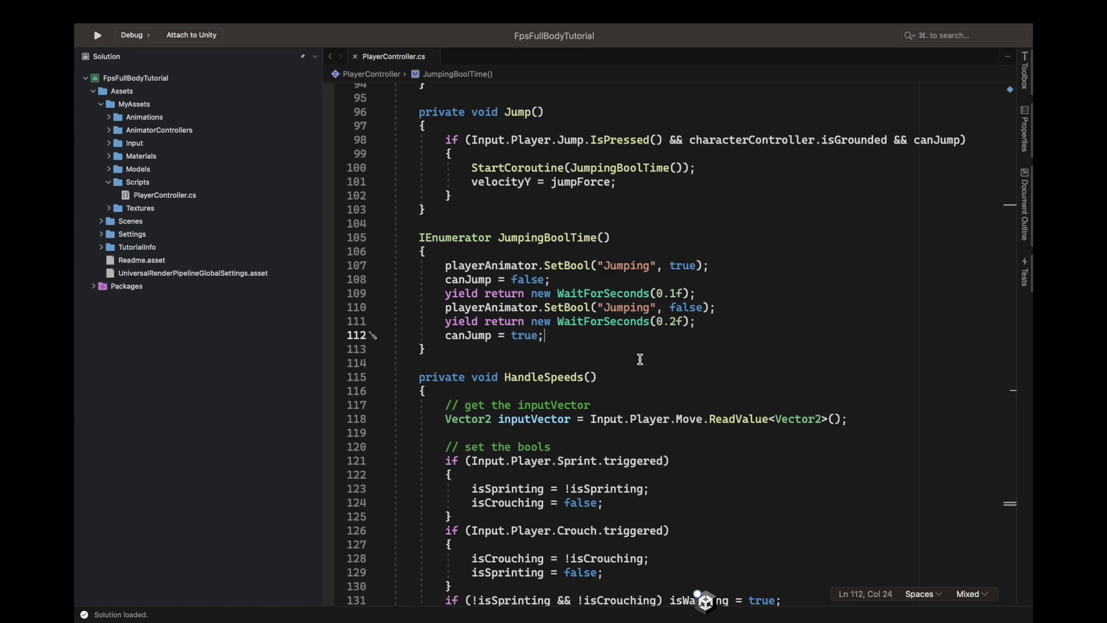
key(ctrl+Left)
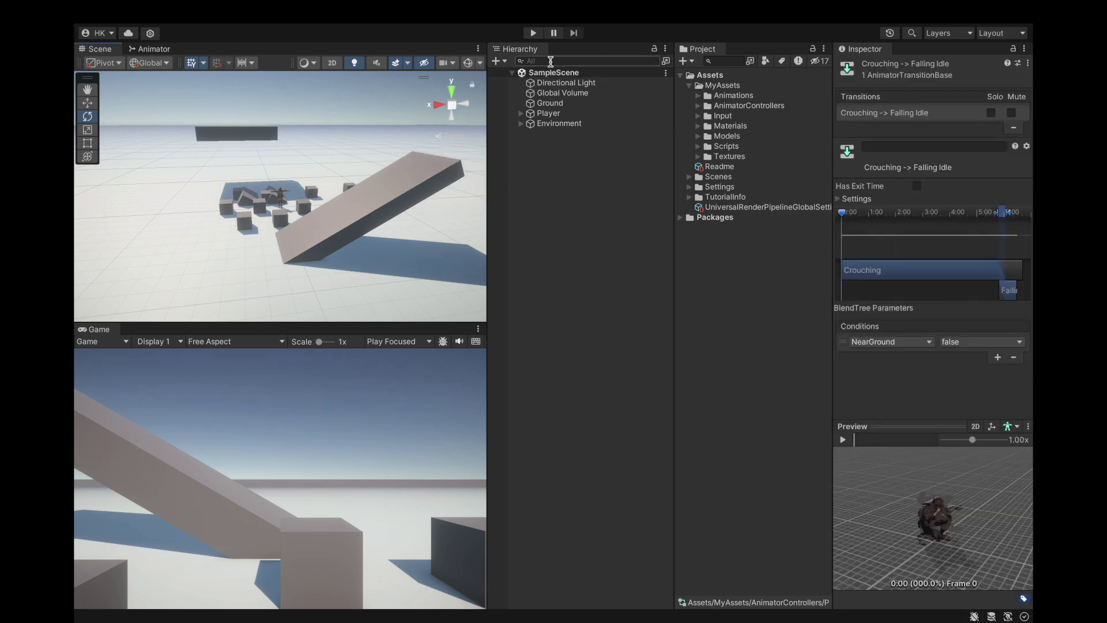
Set the Slope Limit of the Player's Character Controller to 30
click(570, 168)
click(542, 114)
click(939, 173)
text(30)
click(583, 115)
Set the Player Controller script's Ground Layer Mask to Ground and Ground Distance to 0.4, and save the project
scroll(900, 223, down, 2)
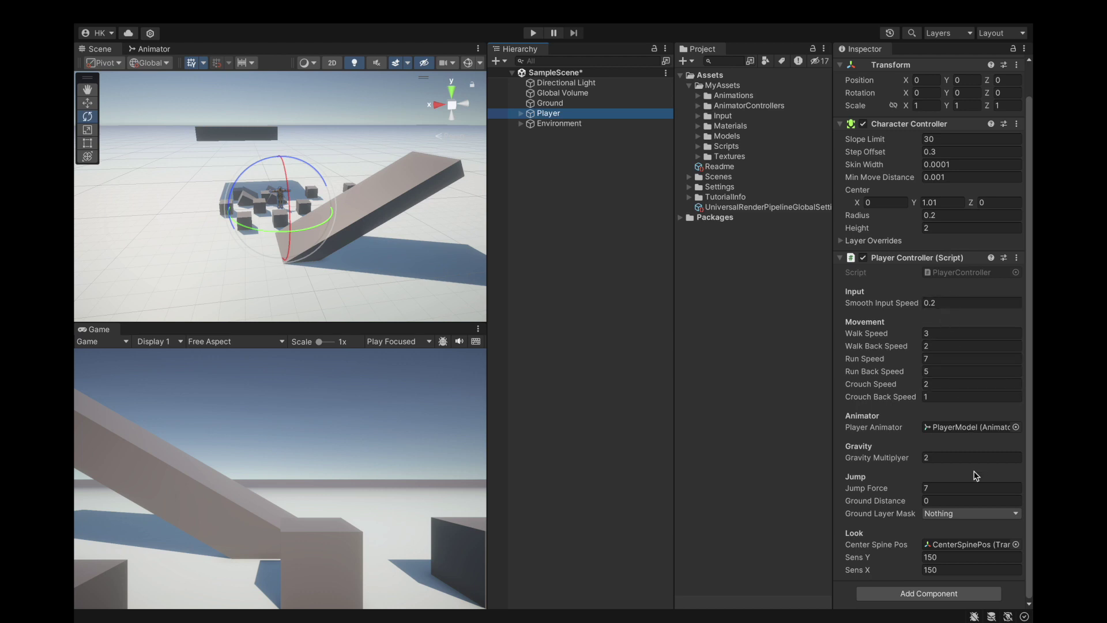
click(949, 510)
click(947, 497)
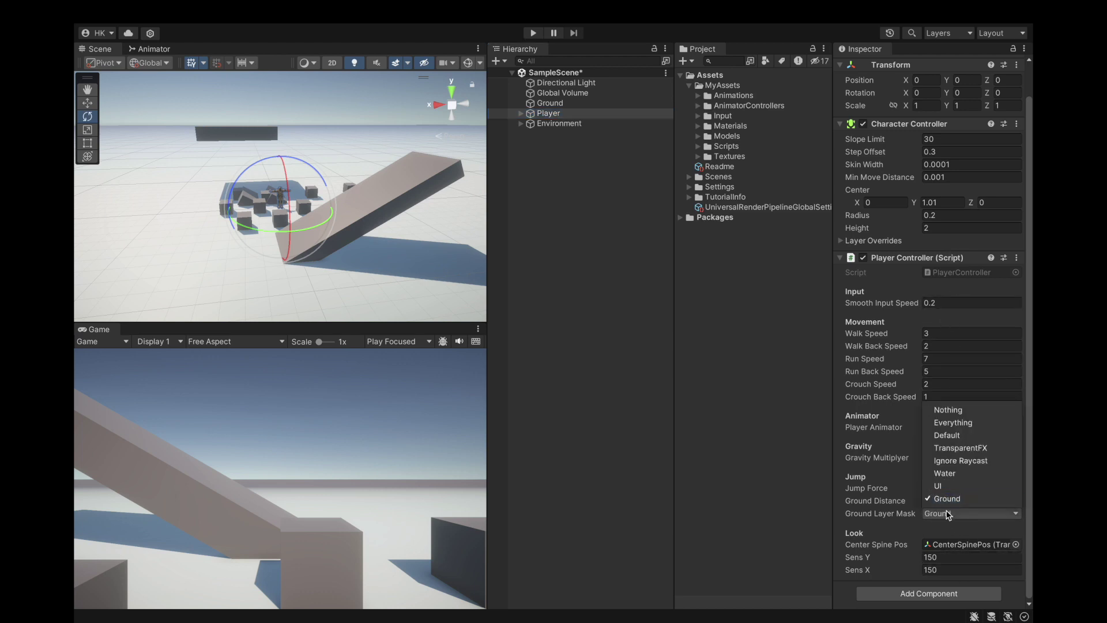
click(943, 525)
click(944, 504)
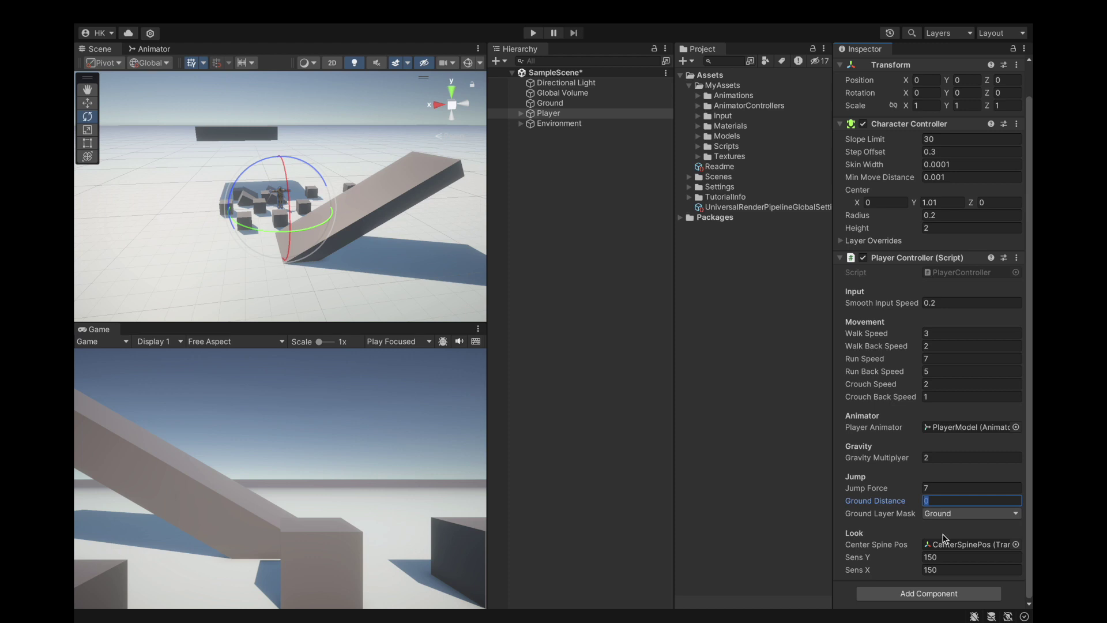
text(0.4)
click(554, 113)
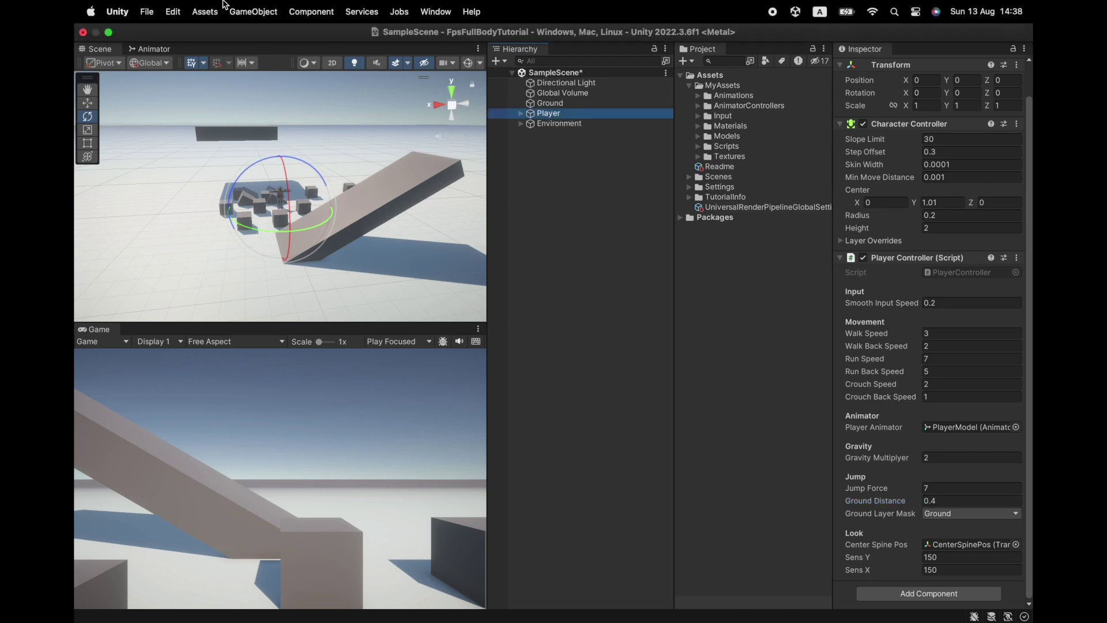
click(149, 11)
click(159, 173)
Enter play mode and run the player up the ramp and off its high end, following the character in the scene
scroll(277, 158, down, 2)
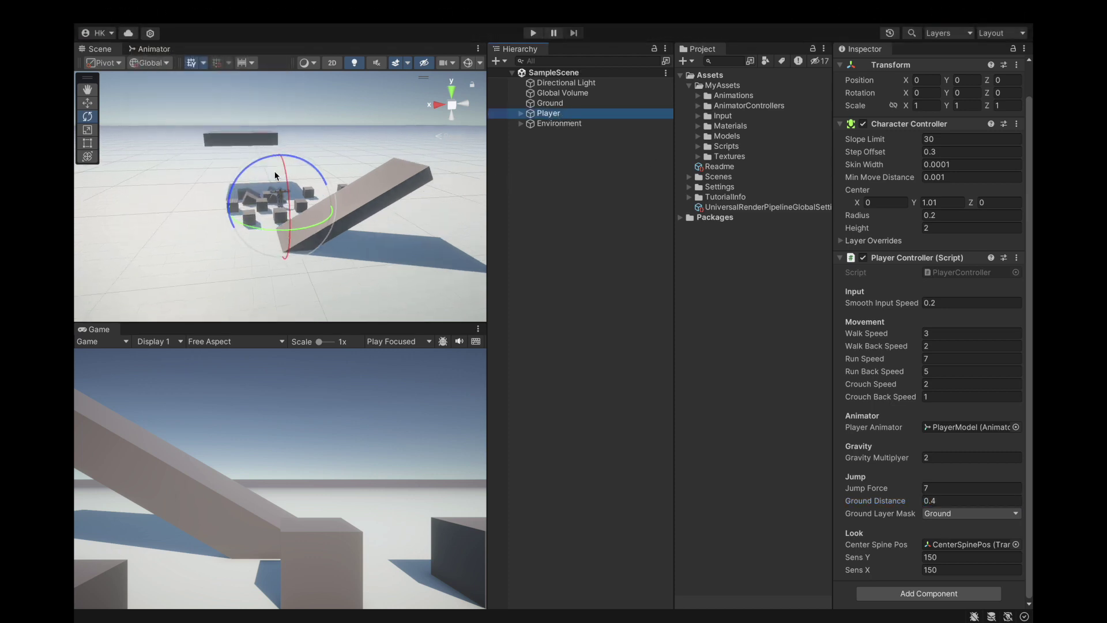
scroll(277, 158, up, 3)
click(511, 215)
key(super+p)
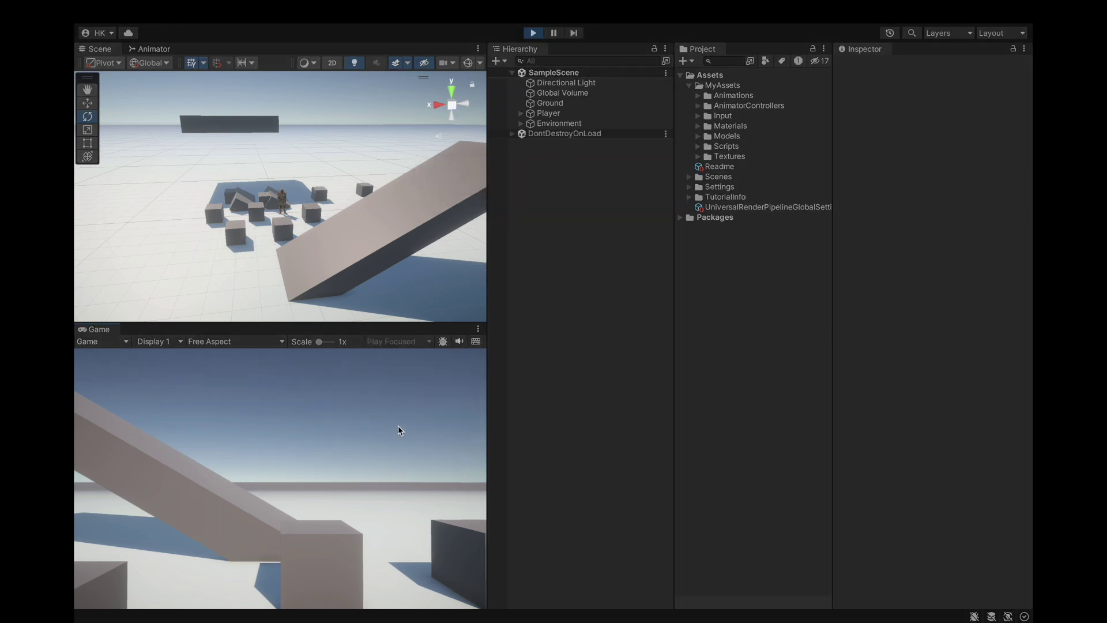
key(w)
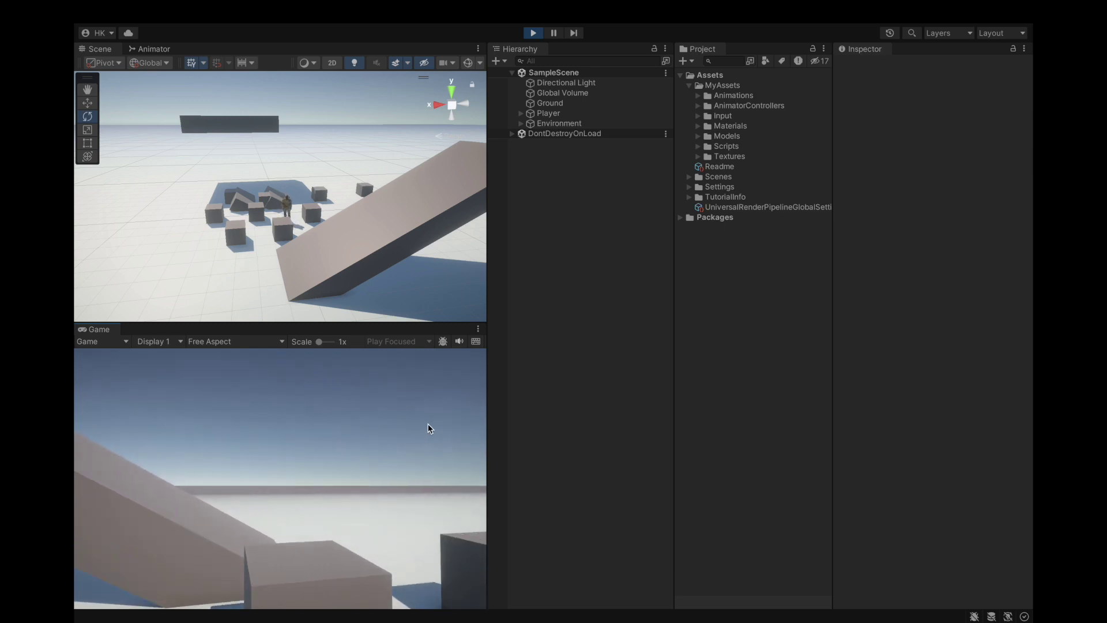
key(w)
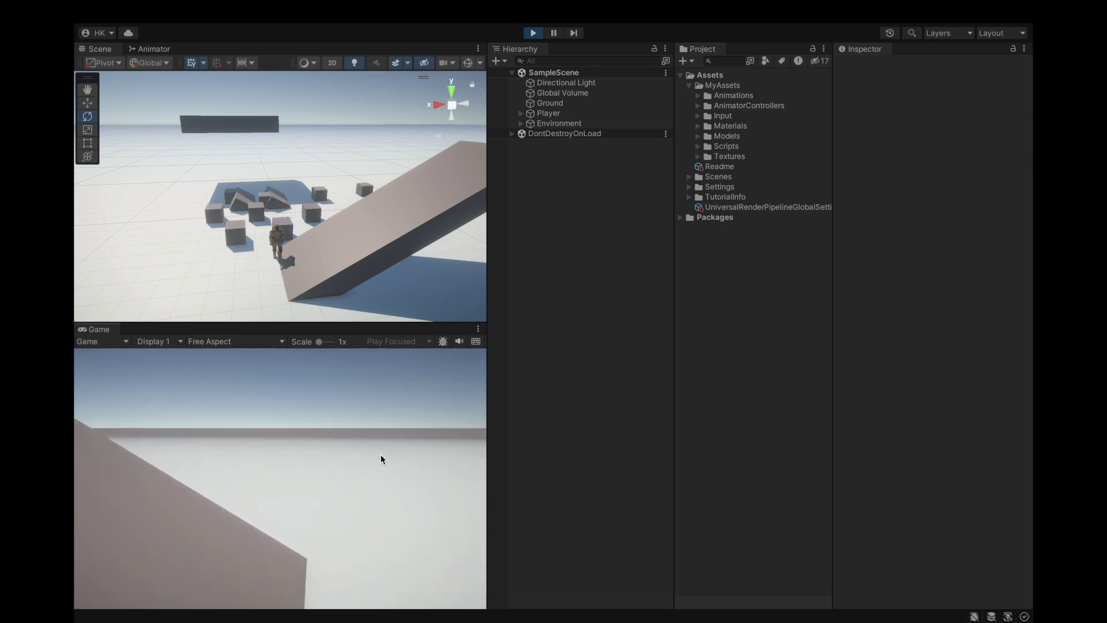
key(w)
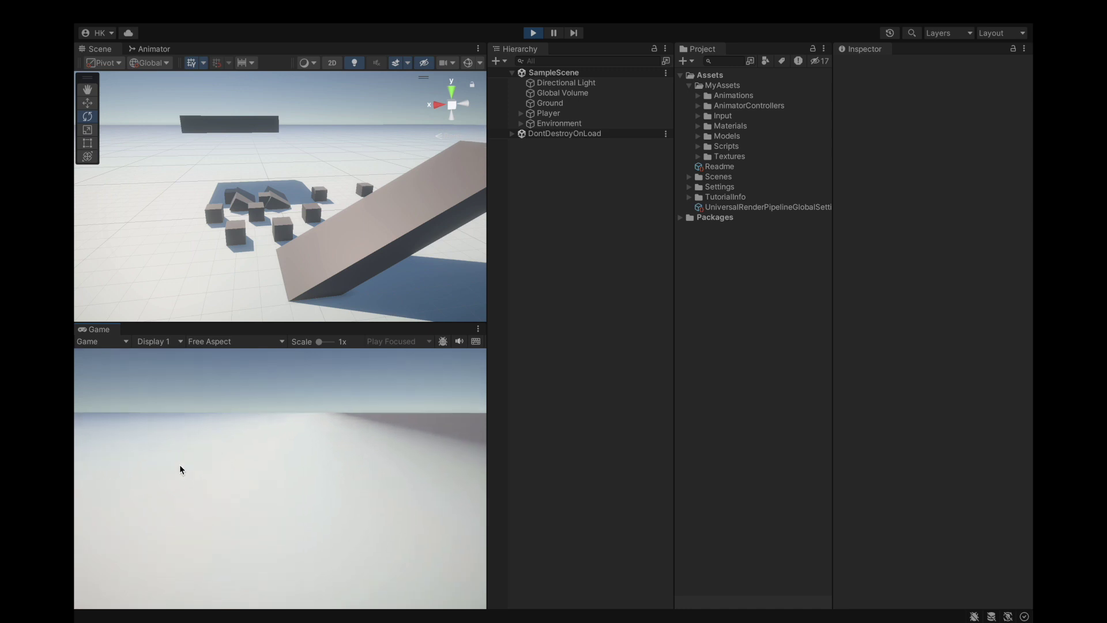
scroll(243, 235, down, 8)
scroll(334, 192, up, 4)
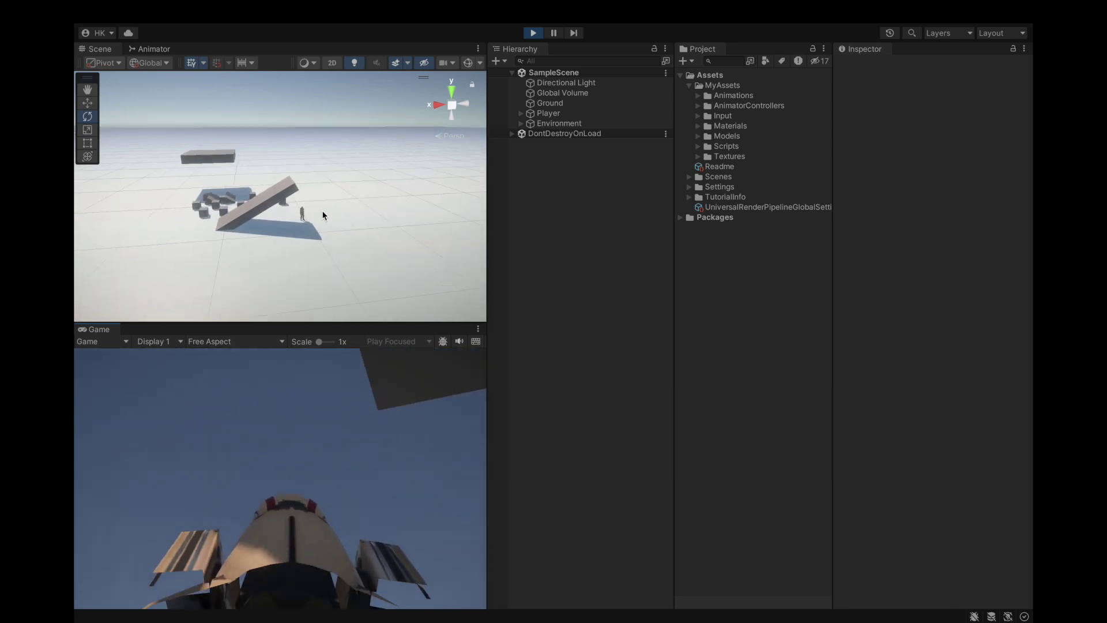
scroll(316, 218, up, 5)
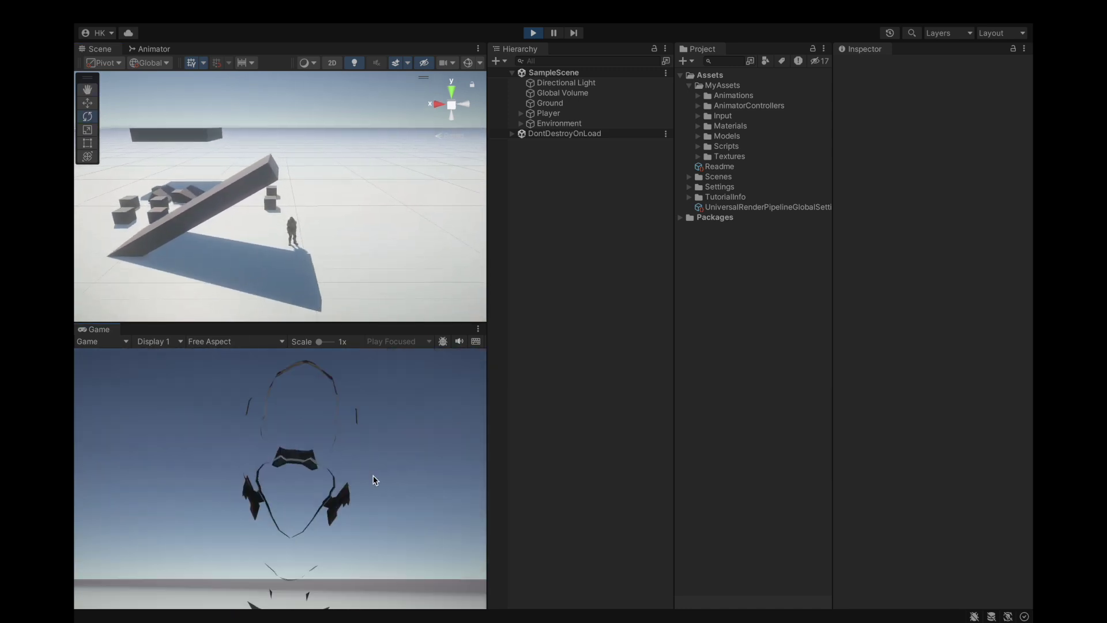
Run the player around and up the ramp again, leap off its end to check the falling animation, and stop play mode
key(w)
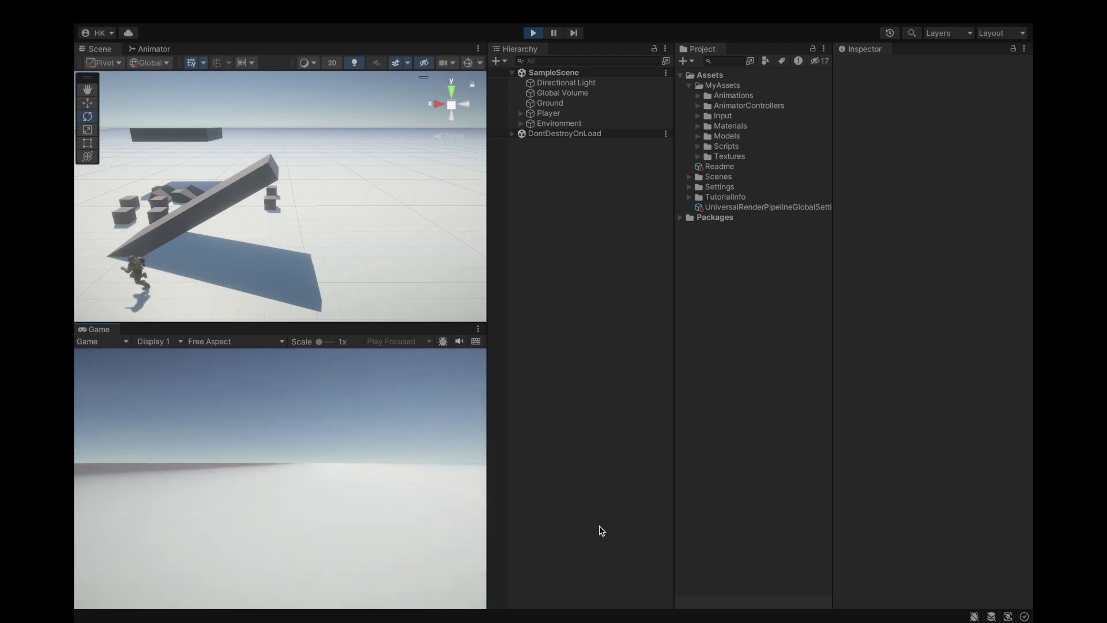
key(w)
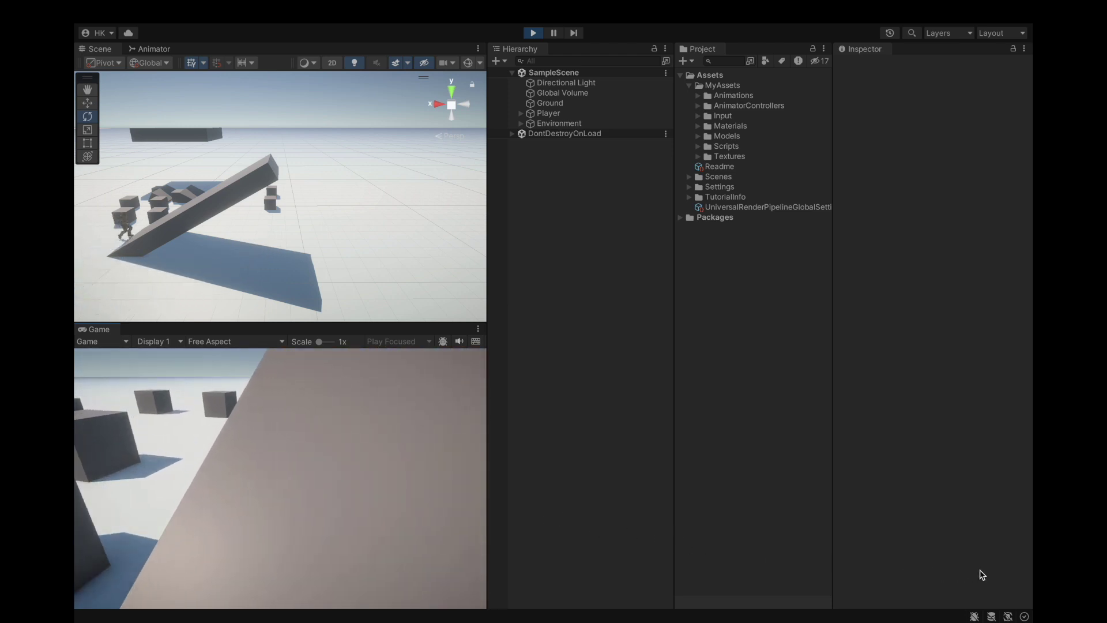
key(w)
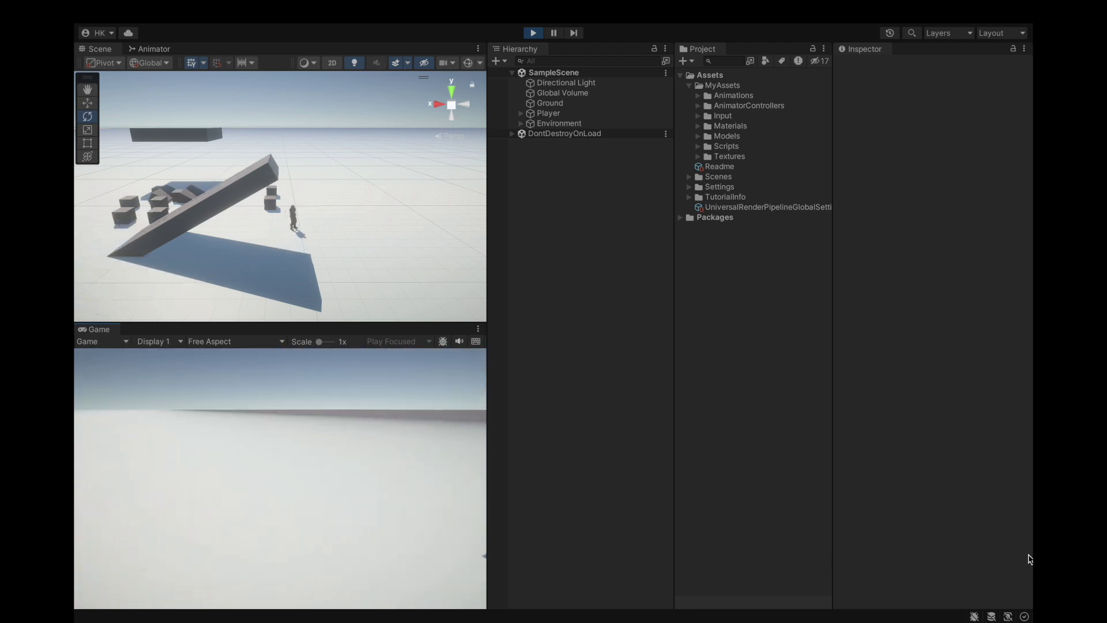
key(w)
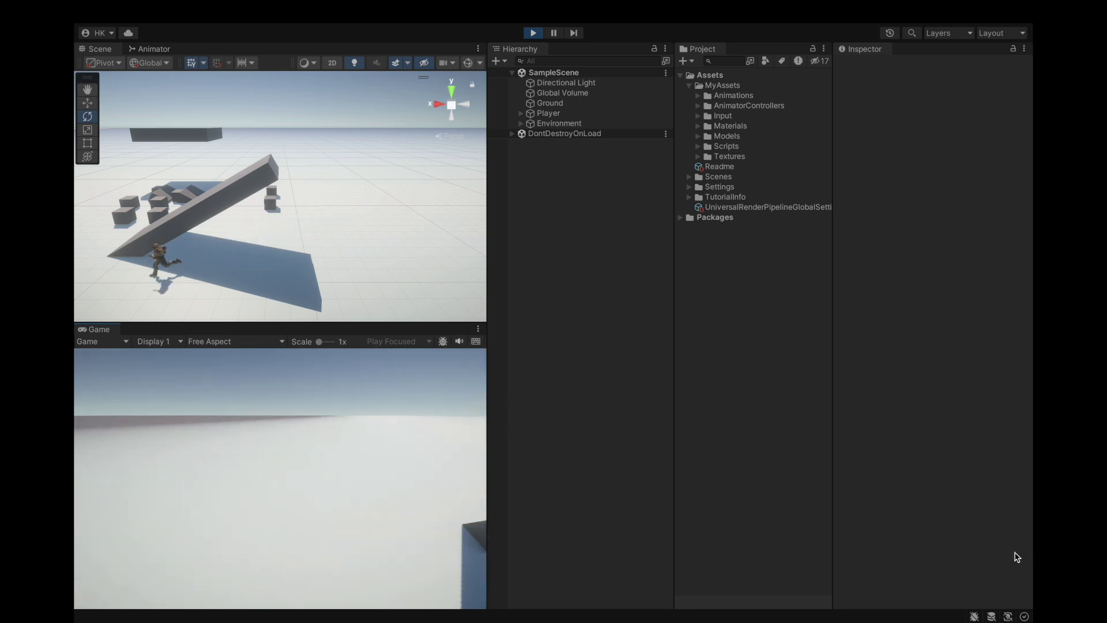
key(w)
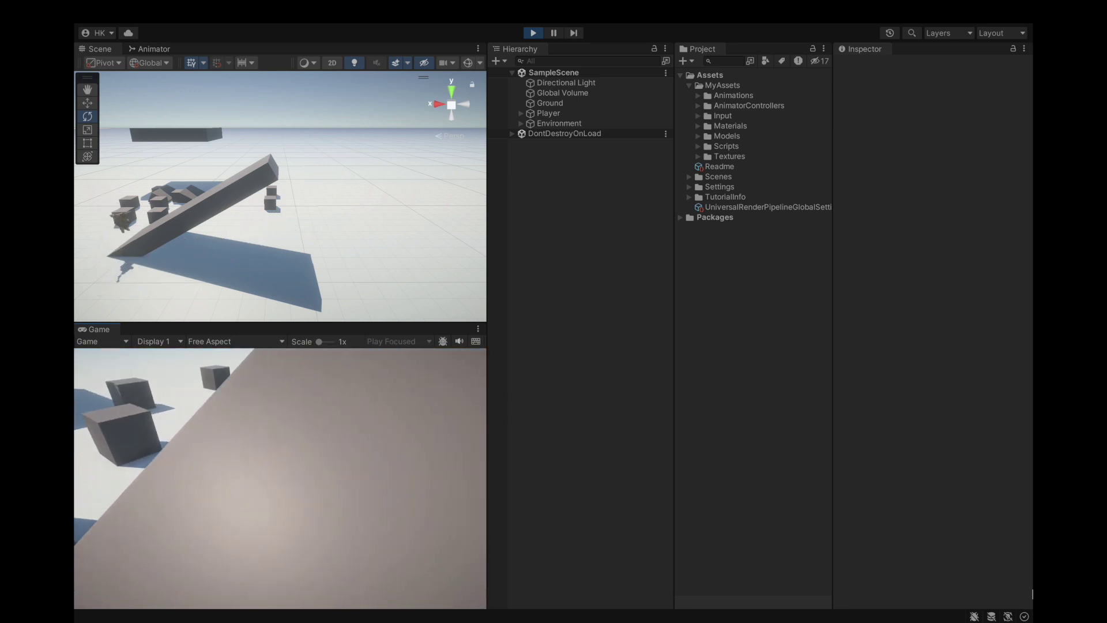
key(w)
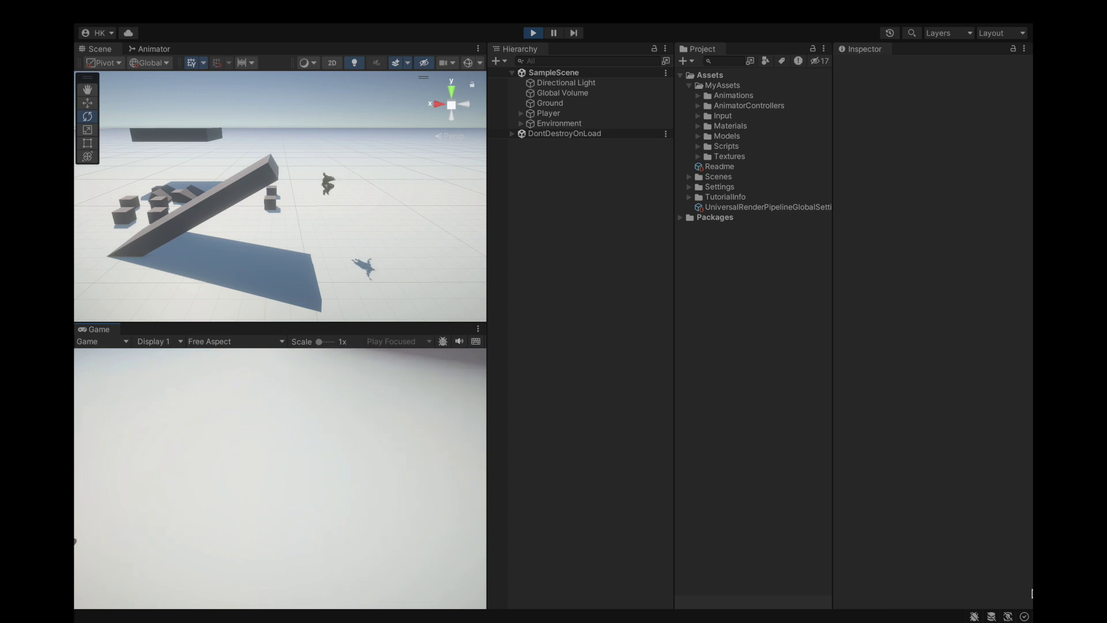
key(w)
click(533, 33)
Close the Animator window and leave the Scene view showing
click(153, 49)
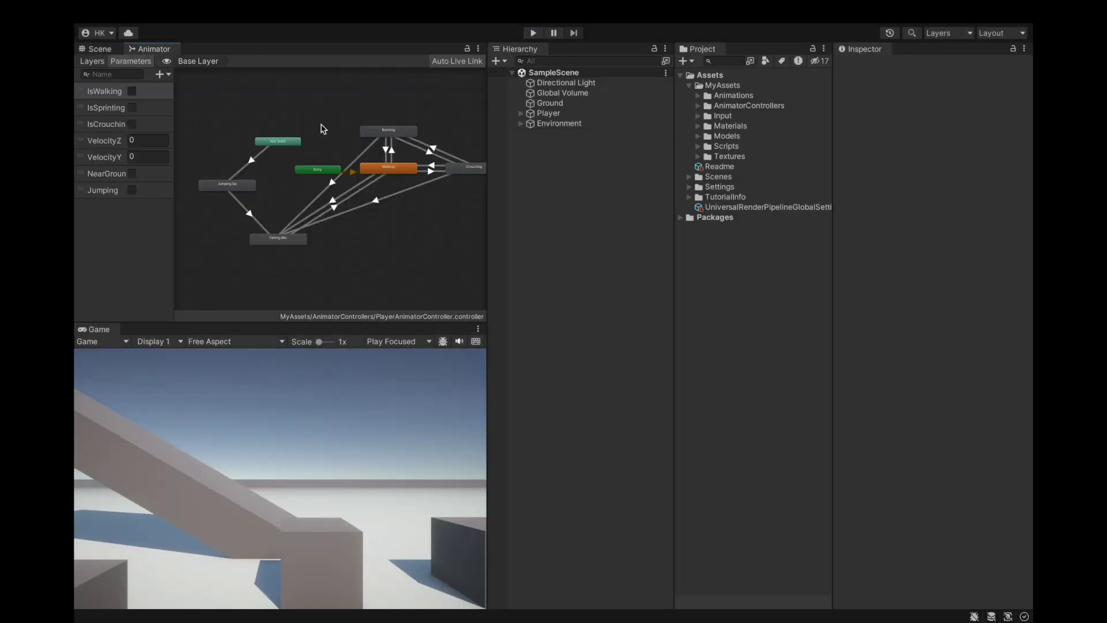
click(97, 51)
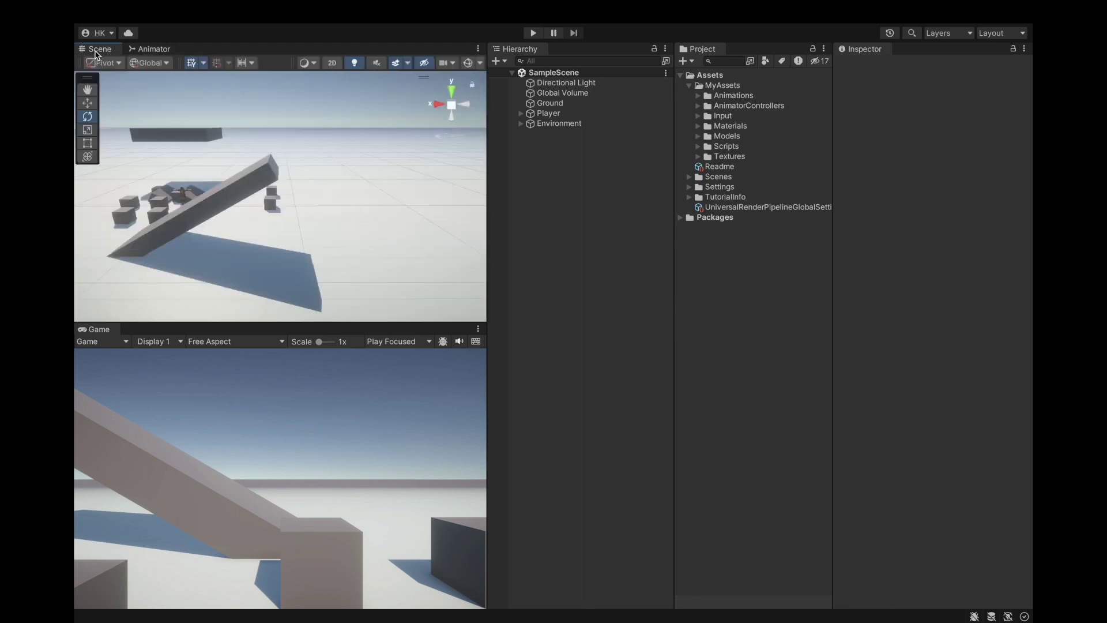
right_click(134, 53)
click(151, 91)
Delete the floating platform cube and the tilted ramp cube from the Environment object
scroll(283, 171, down, 4)
scroll(201, 166, up, 3)
scroll(373, 217, down, 4)
scroll(290, 227, up, 6)
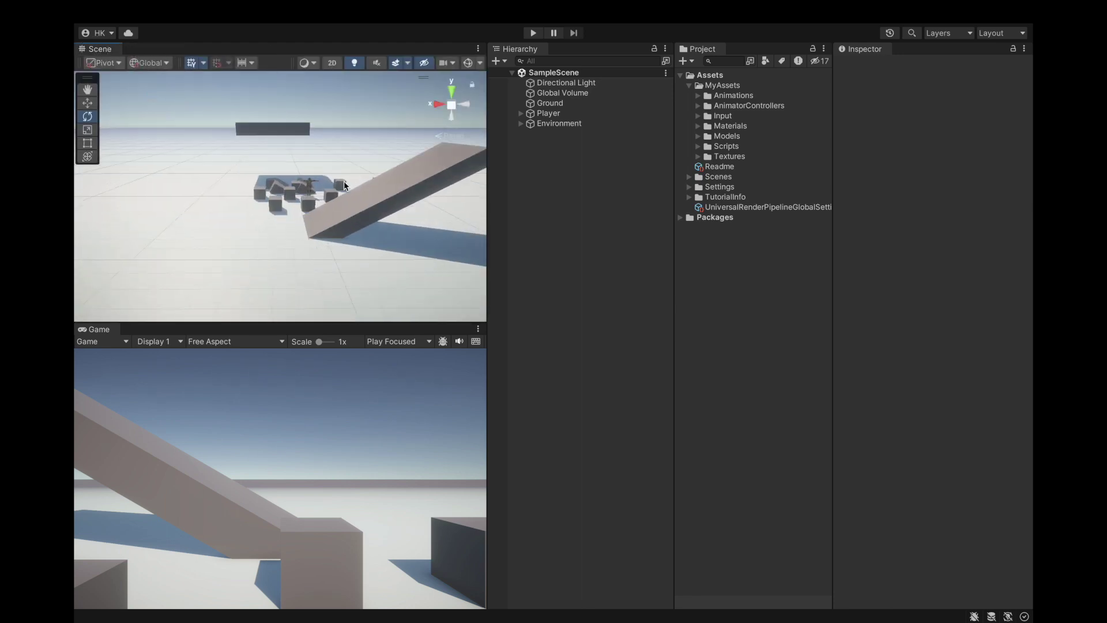
click(266, 136)
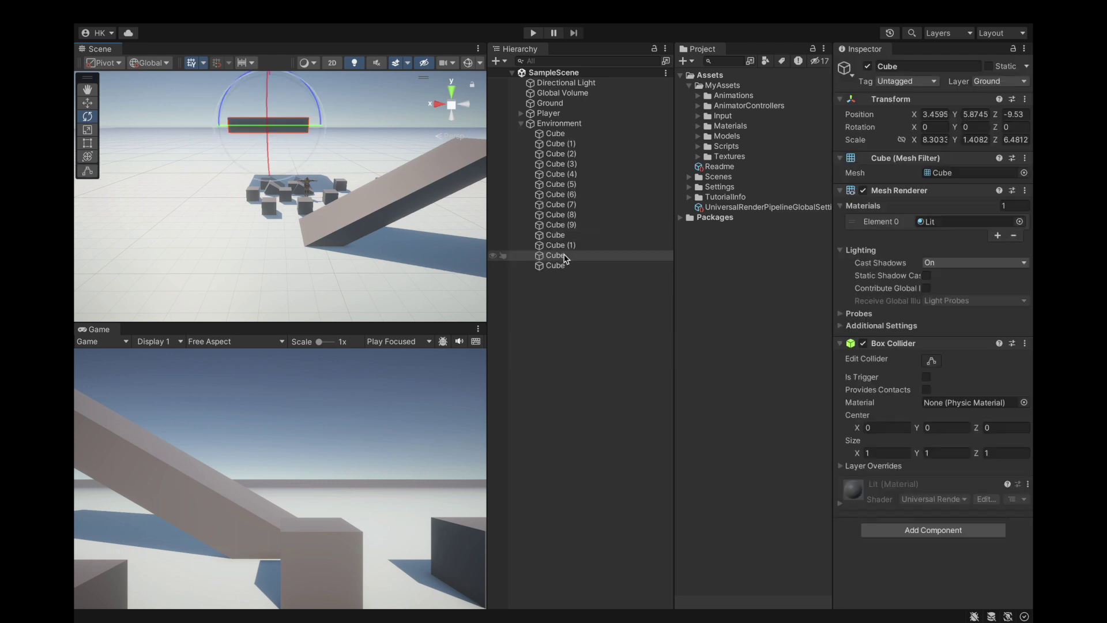
right_click(565, 259)
click(594, 205)
click(551, 257)
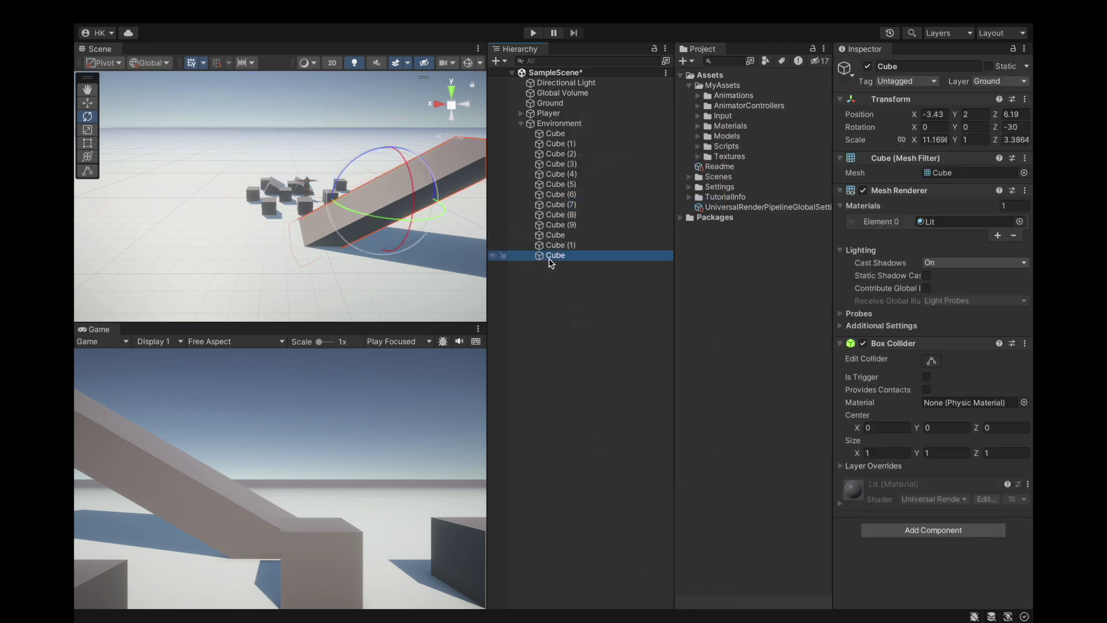
right_click(551, 259)
click(572, 219)
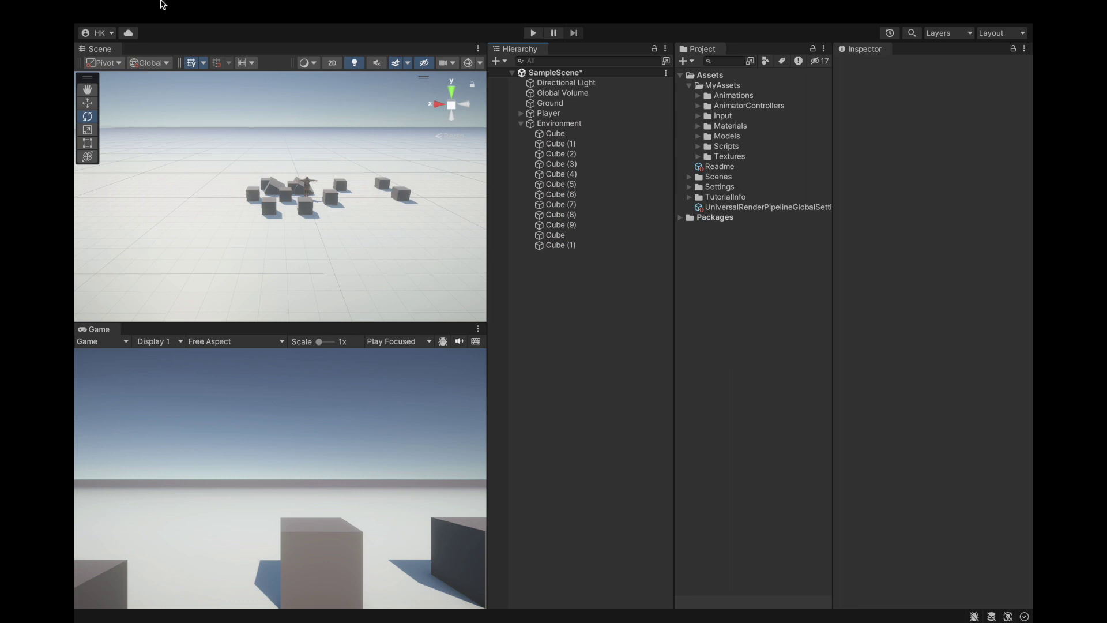
Save the project and collapse the Environment object's children
click(146, 11)
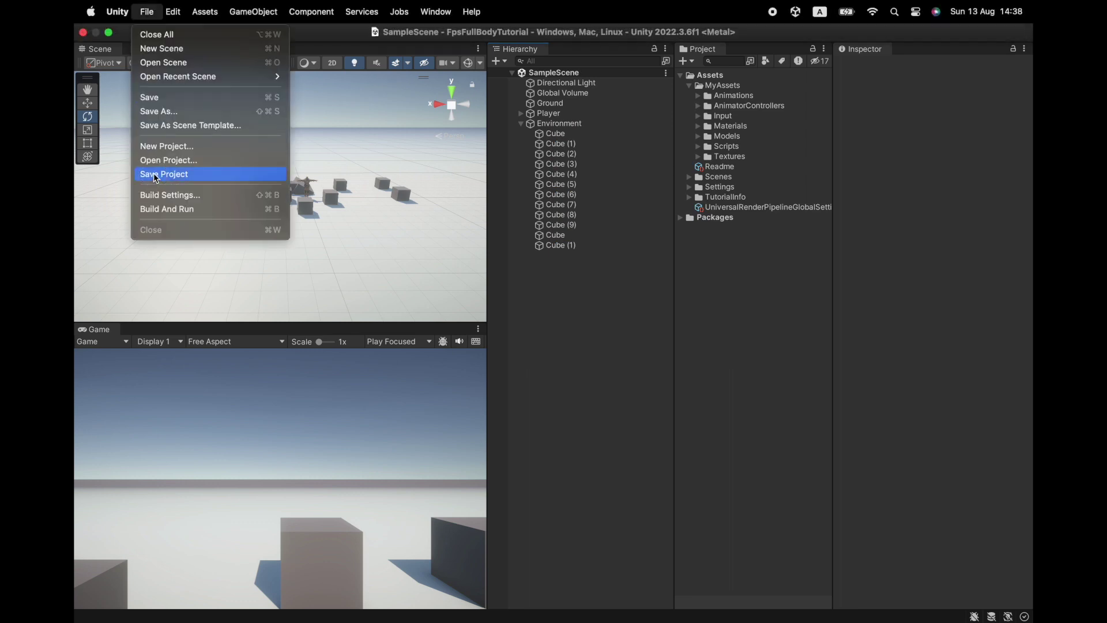
click(155, 174)
click(521, 123)
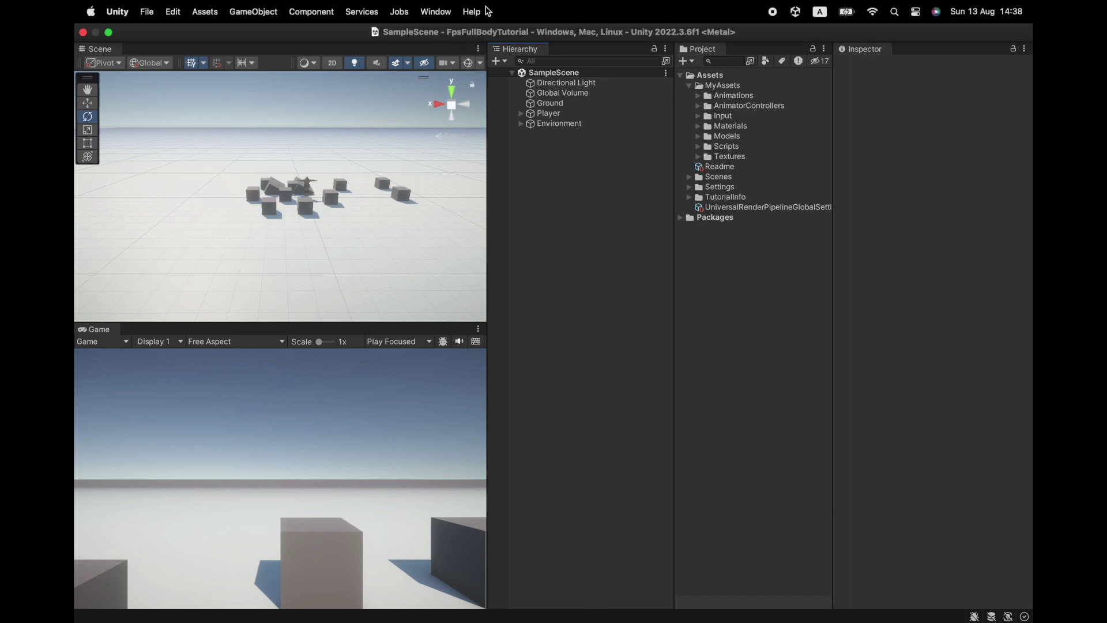
Find probuilder among the Unity Registry packages in the Package Manager and install the ProBuilder package
click(436, 11)
click(464, 185)
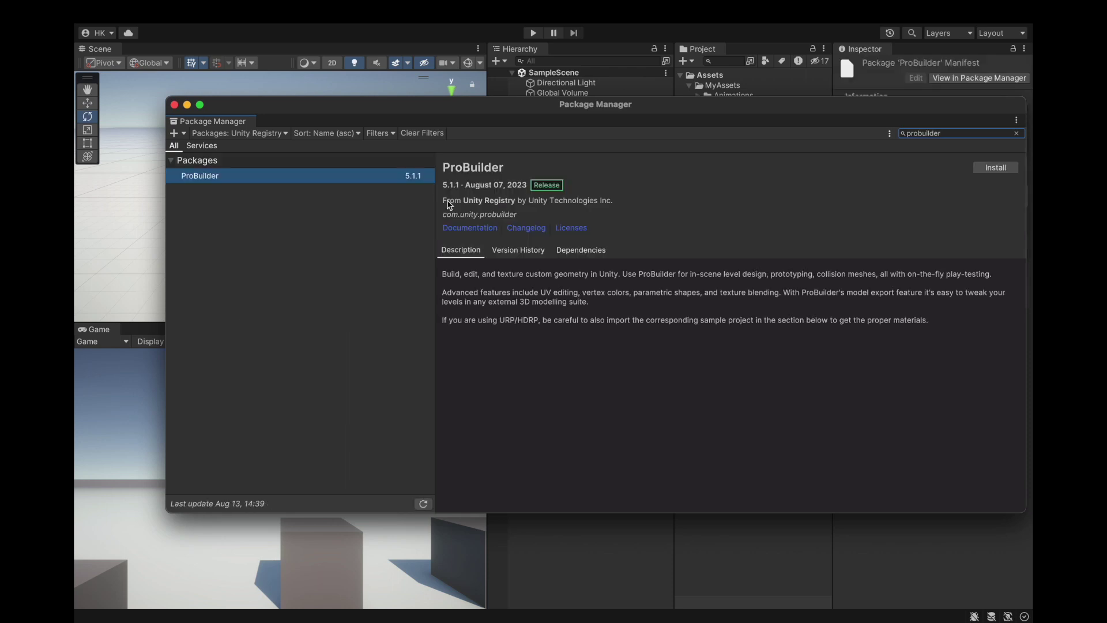
click(994, 168)
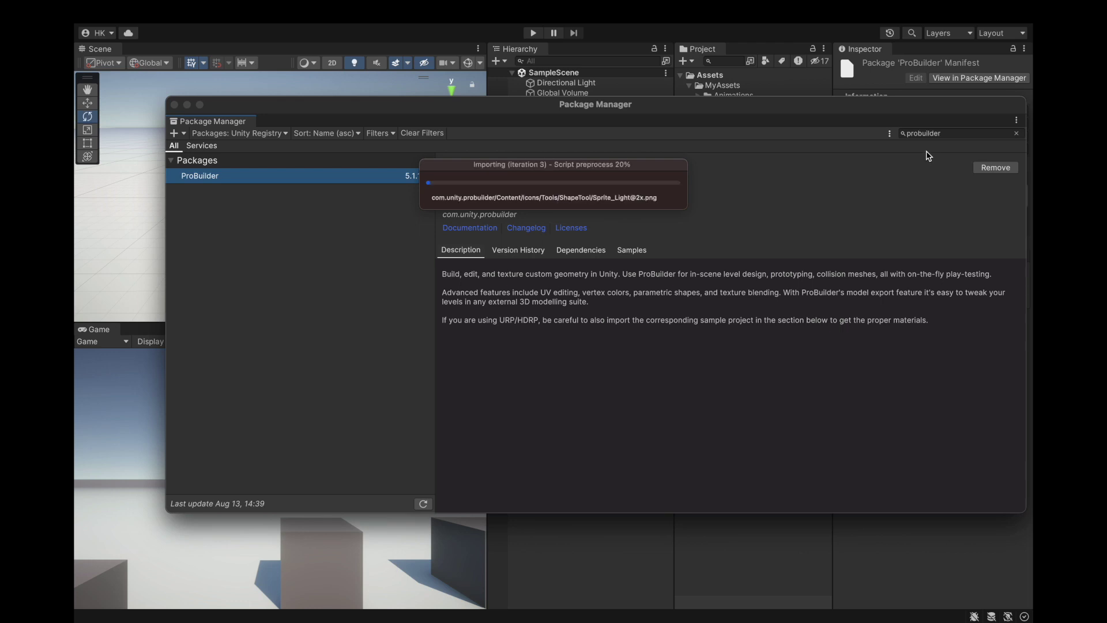
Search the Unity Registry packages for progrids and clear the search
click(957, 136)
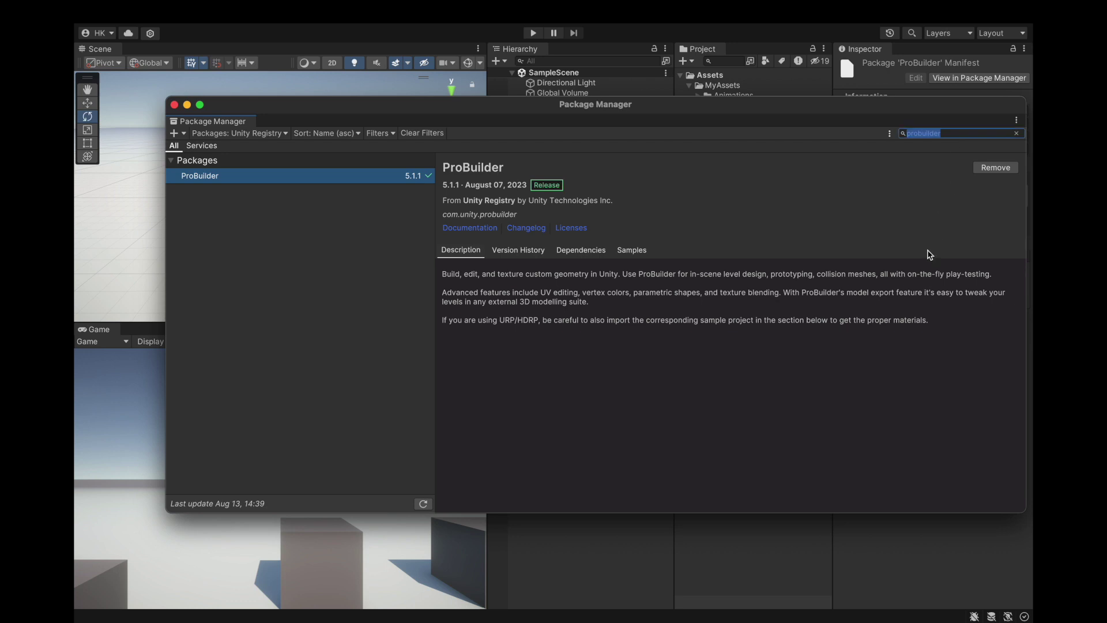
key(BackSpace)
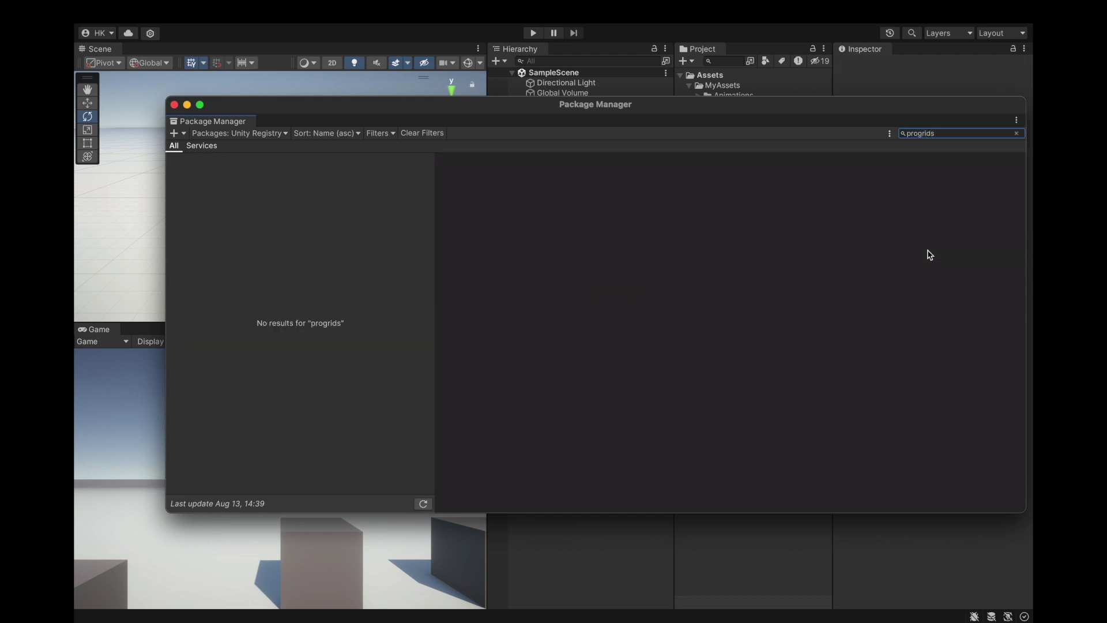
double_click(944, 133)
Add the ProGrids package from the git URL com.unity.progrids
click(173, 133)
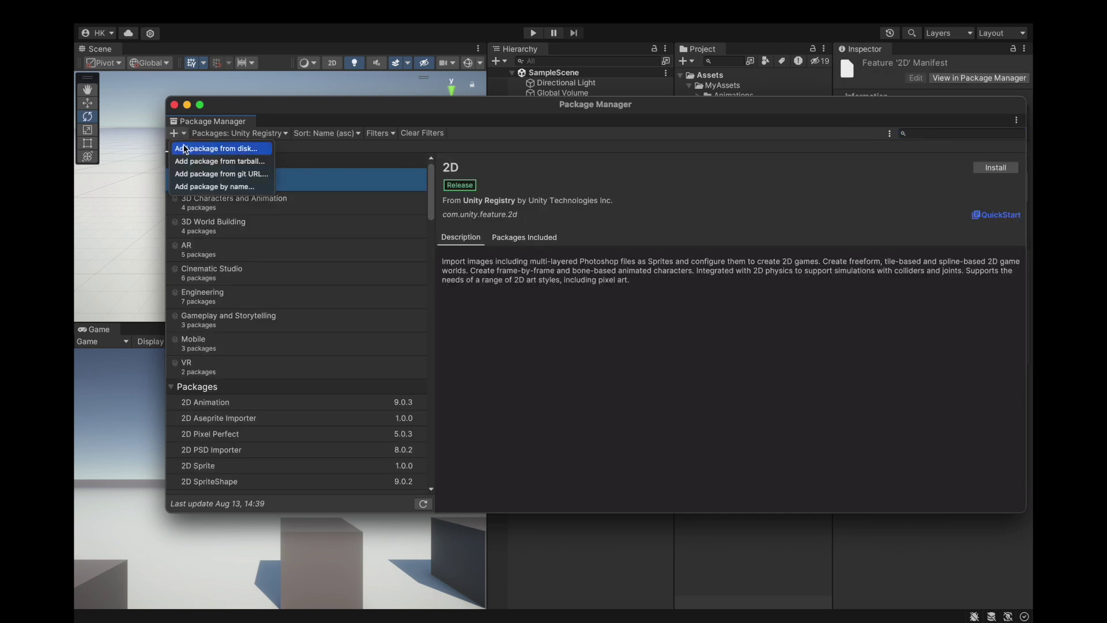
click(194, 173)
text(com.unity.progrids)
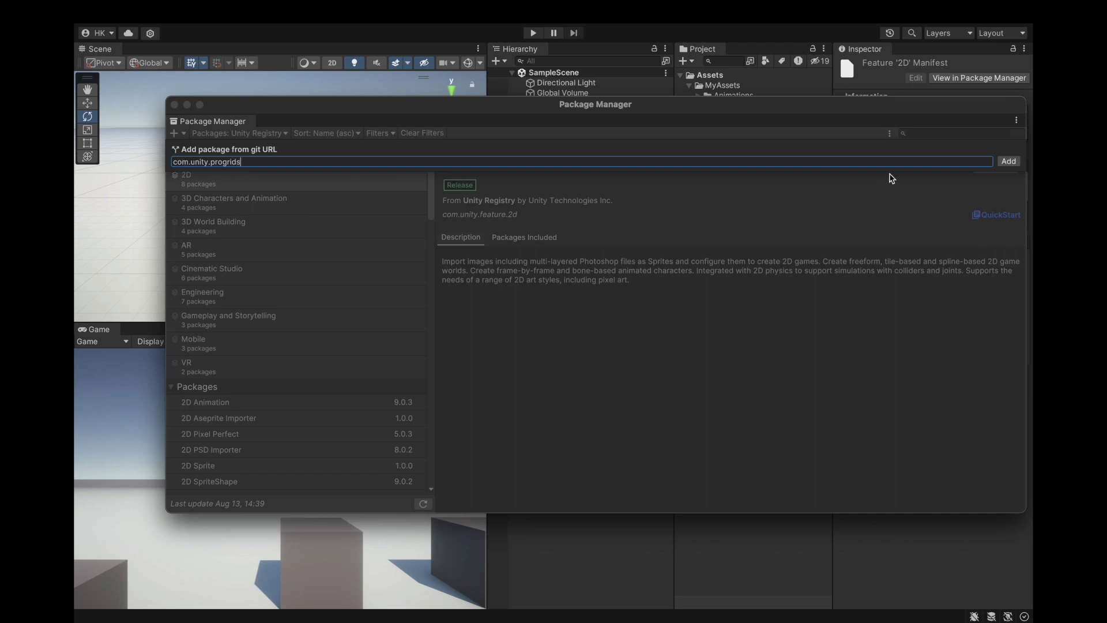
click(1009, 161)
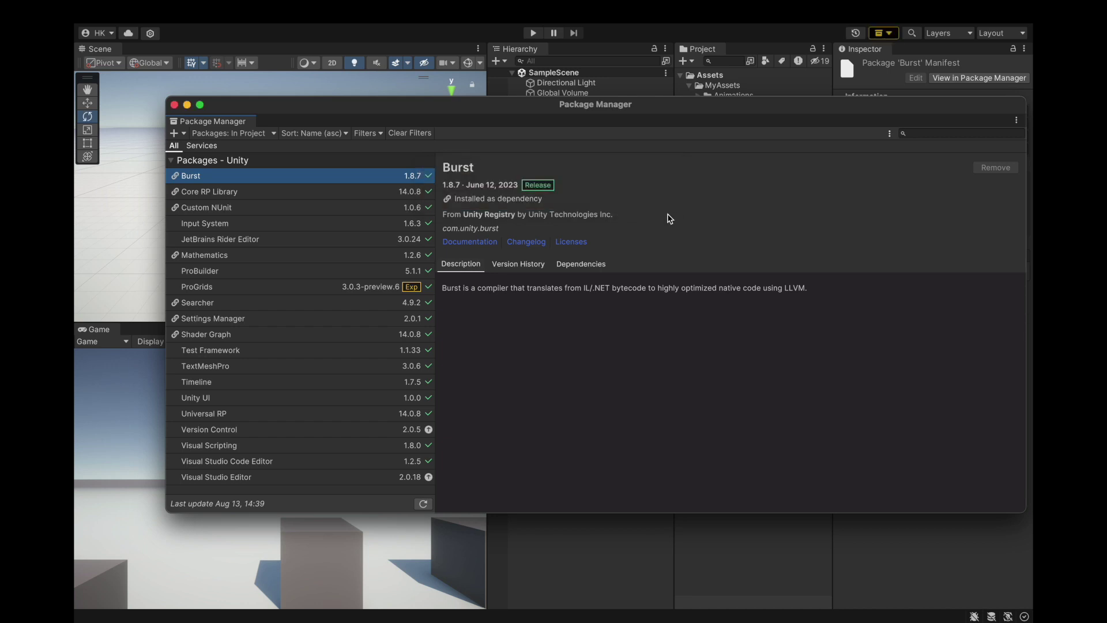
Close the Package Manager and delete all the cubes inside the Environment object
click(174, 105)
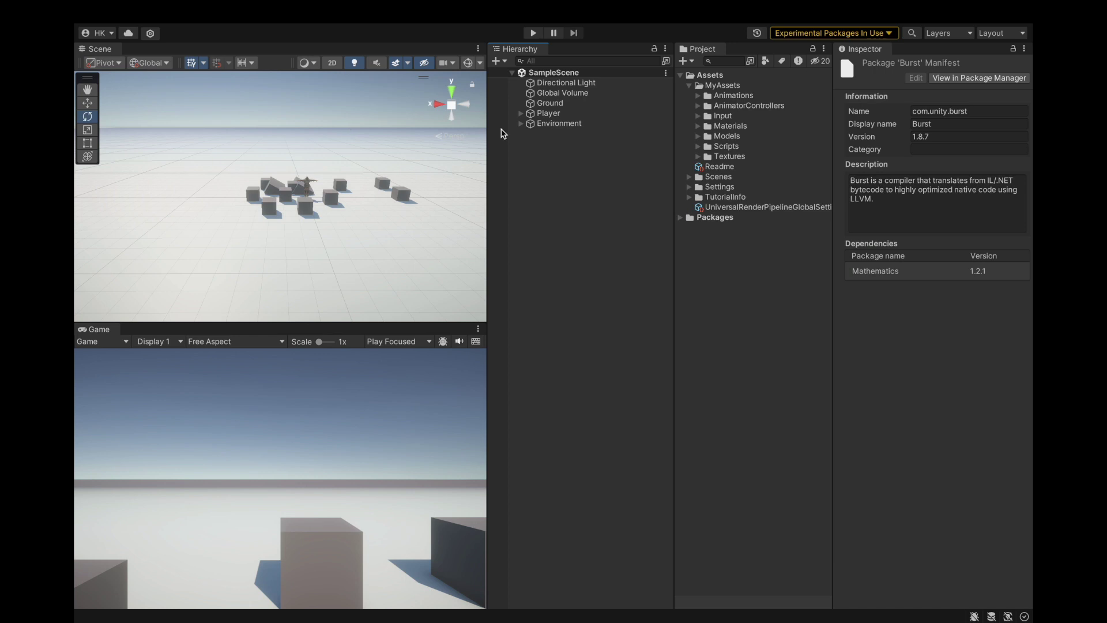
scroll(374, 167, up, 5)
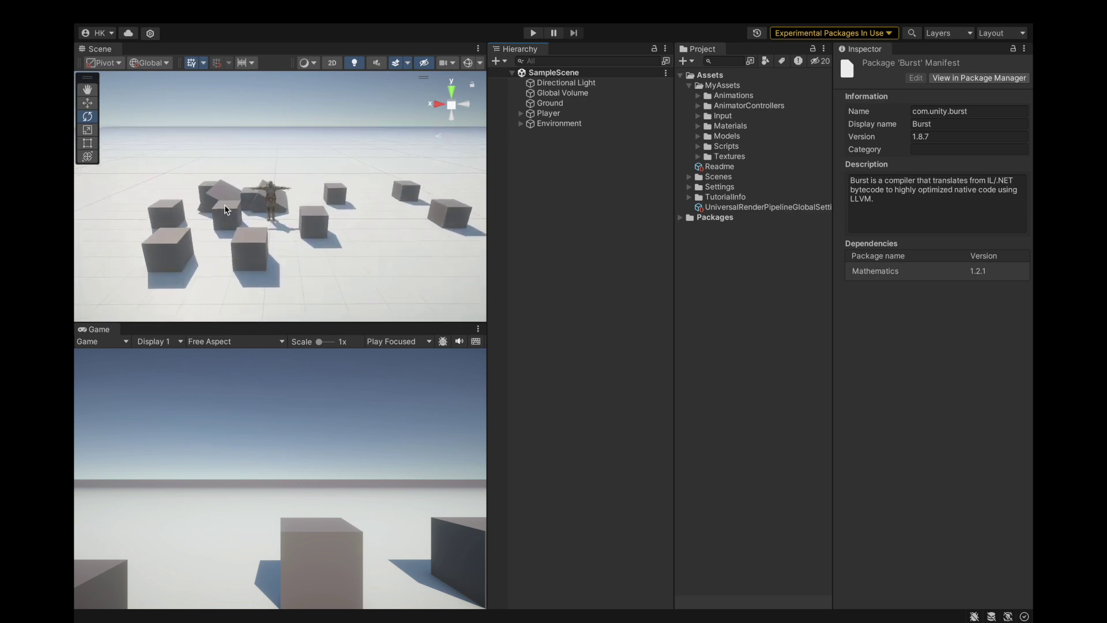
alt+drag(375, 167, 468, 212)
scroll(392, 207, down, 3)
scroll(393, 207, up, 5)
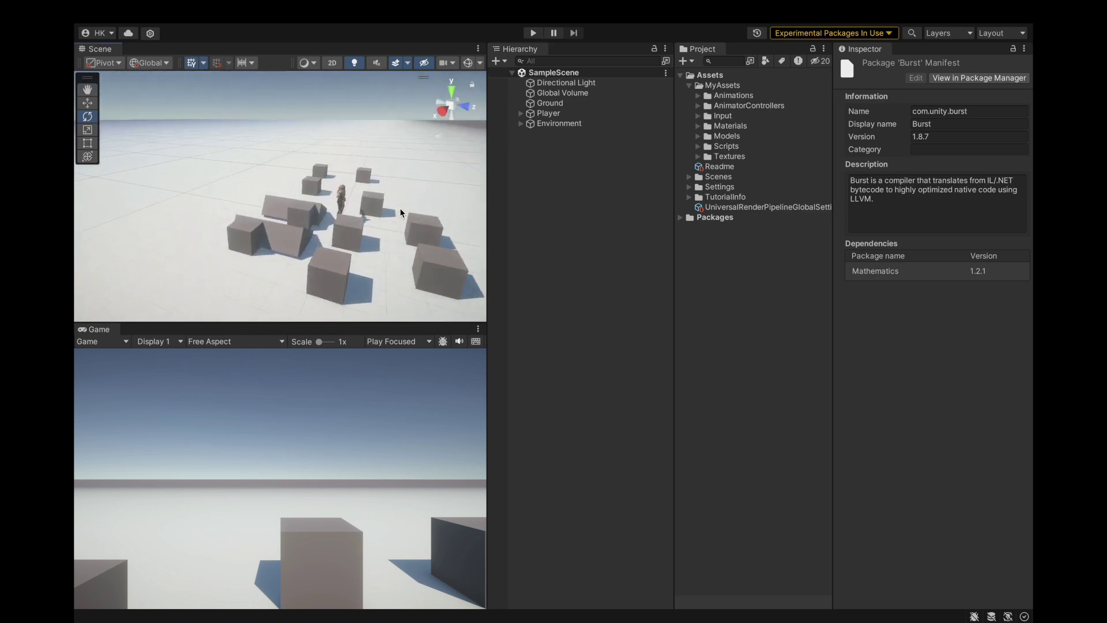
click(521, 124)
click(545, 133)
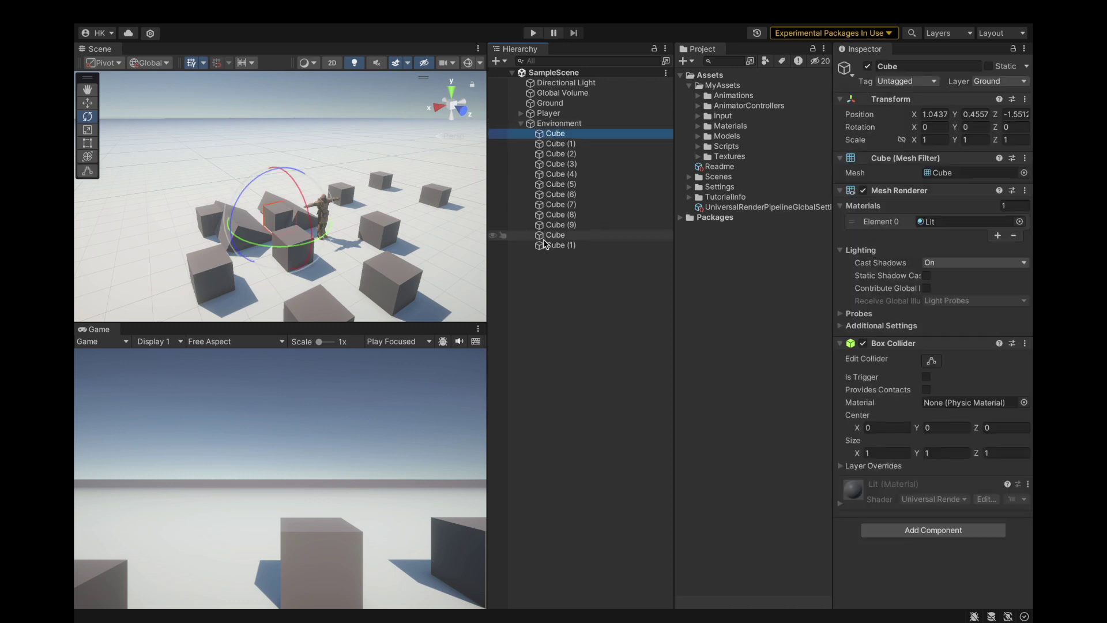
shift+click(546, 246)
right_click(549, 195)
click(574, 178)
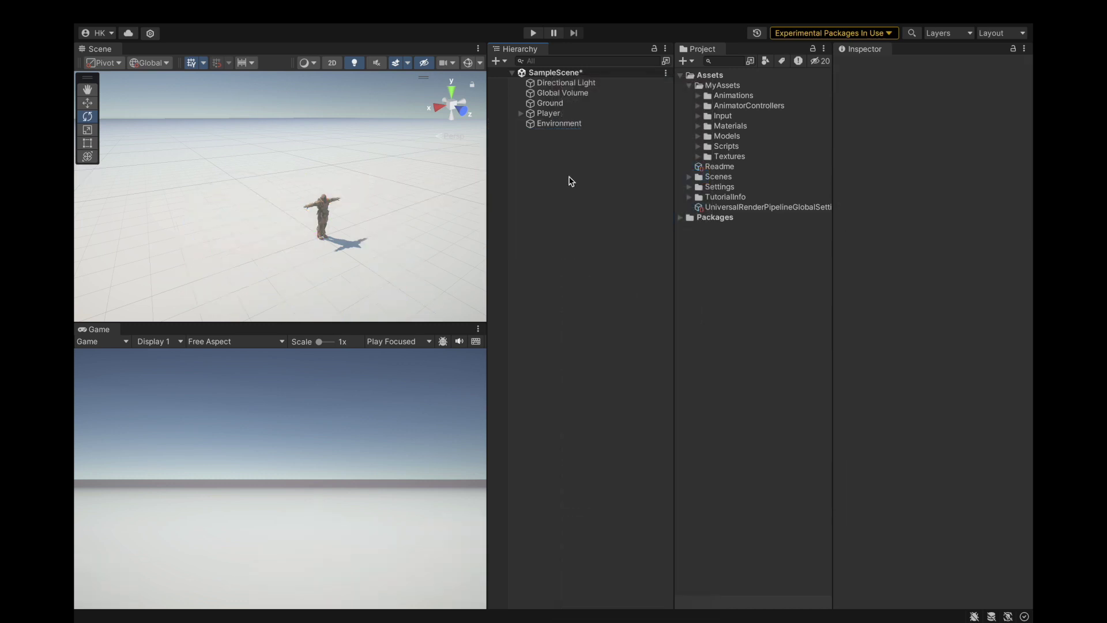
Save the project with the emptied Environment object
click(557, 124)
click(152, 12)
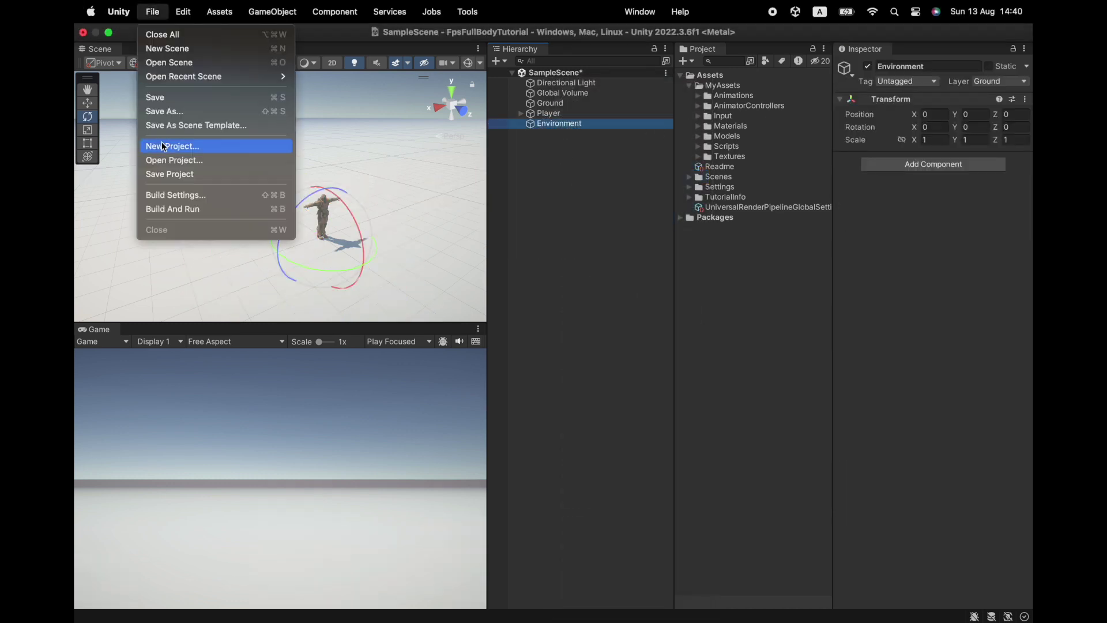
click(165, 176)
click(152, 11)
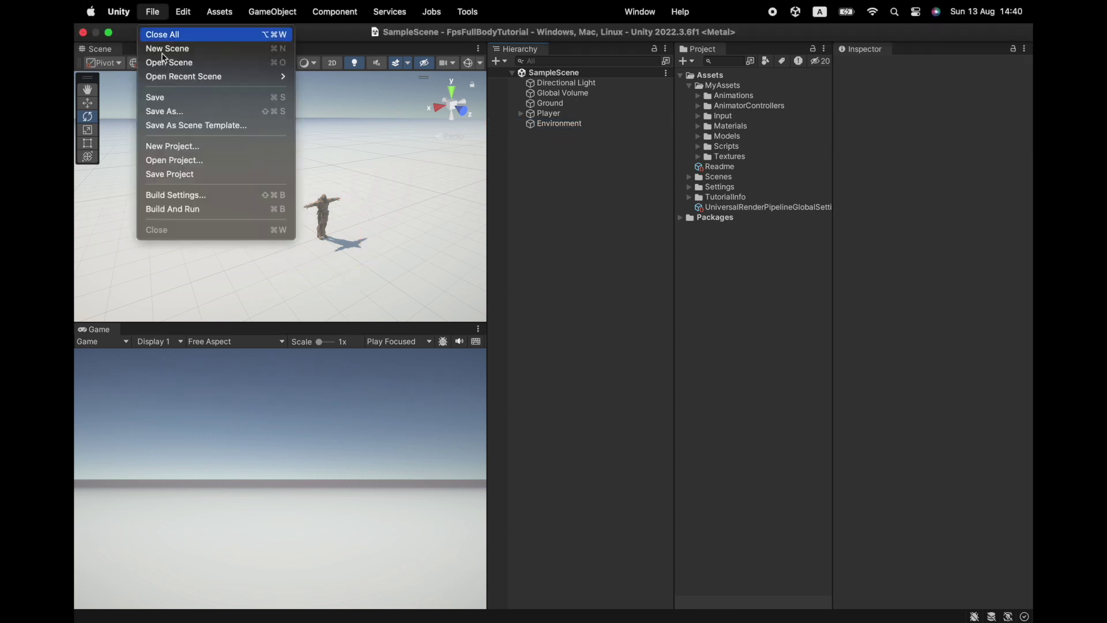
click(168, 173)
alt+drag(340, 190, 210, 184)
scroll(296, 190, up, 6)
alt+drag(260, 222, 255, 222)
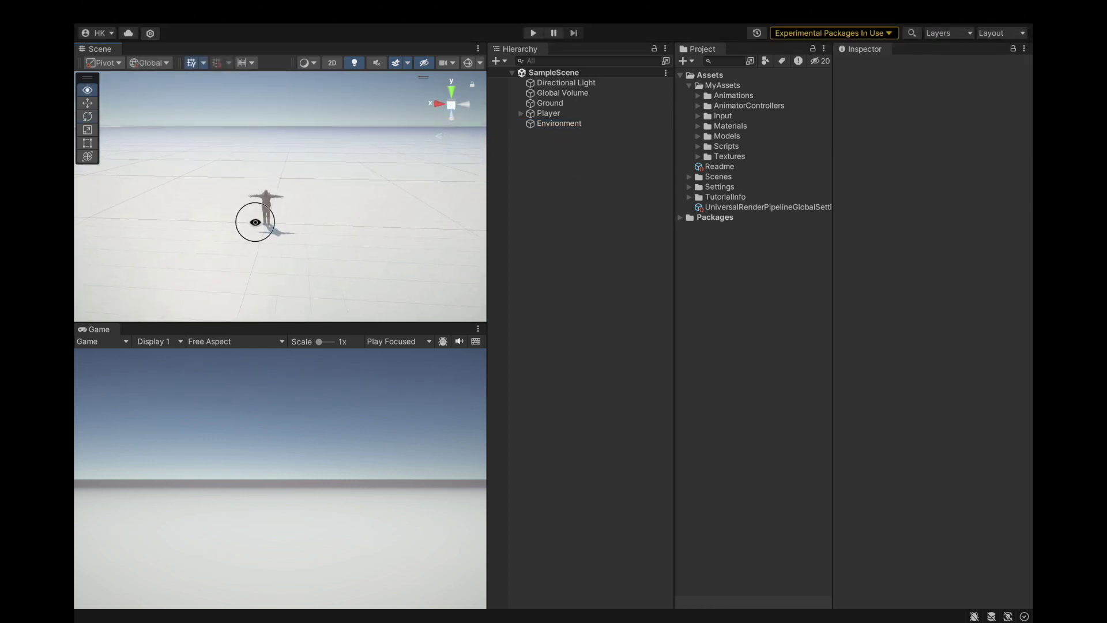
Show the ProGrids window in the Scene view and move the Tools overlay clear of it
click(559, 123)
scroll(378, 206, down, 3)
alt+drag(376, 213, 313, 204)
scroll(261, 168, up, 3)
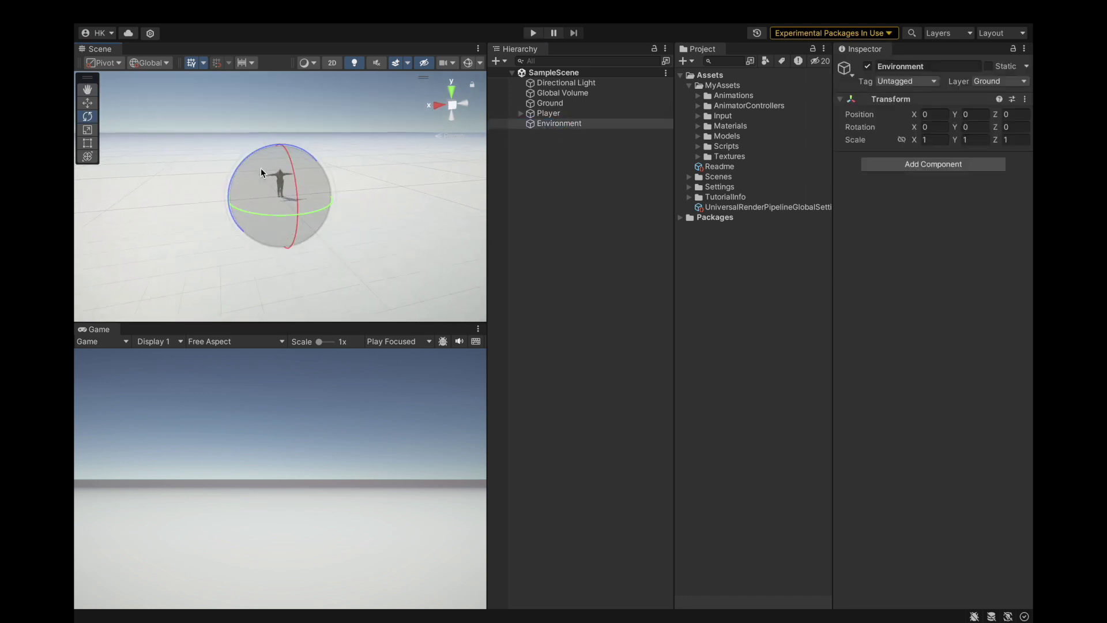
mouse_move(419, 5)
click(468, 11)
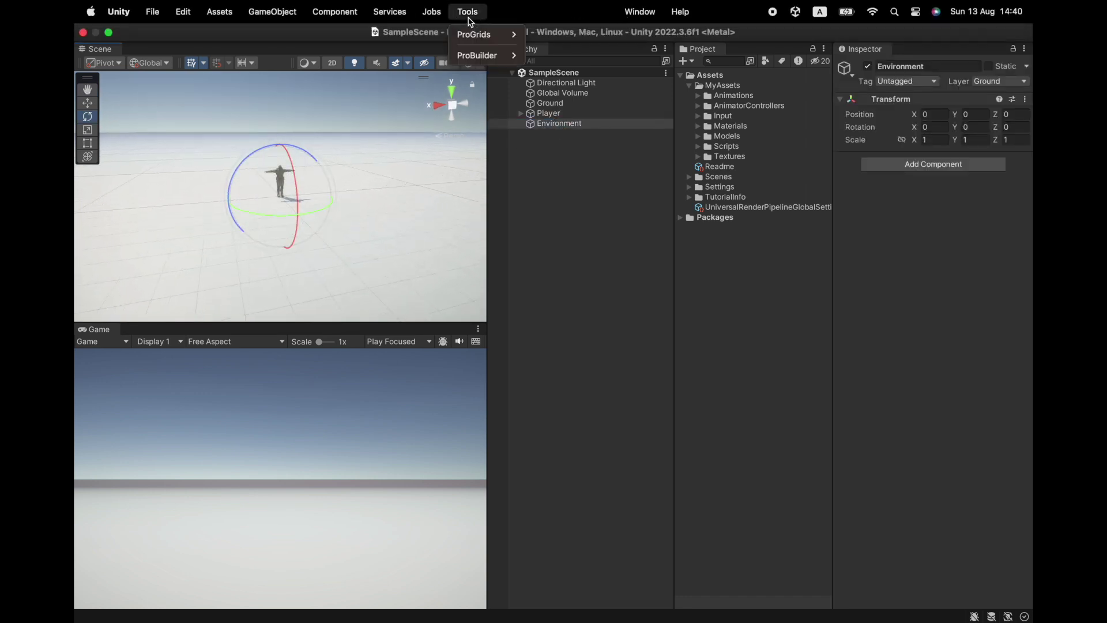
mouse_move(479, 34)
click(563, 34)
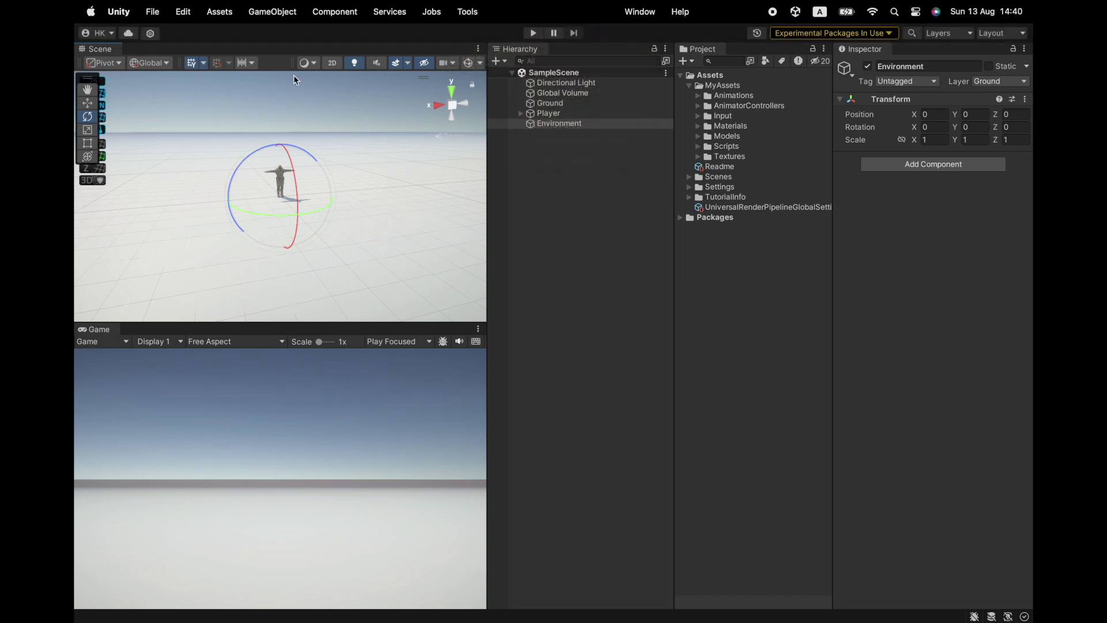
drag(87, 79, 482, 168)
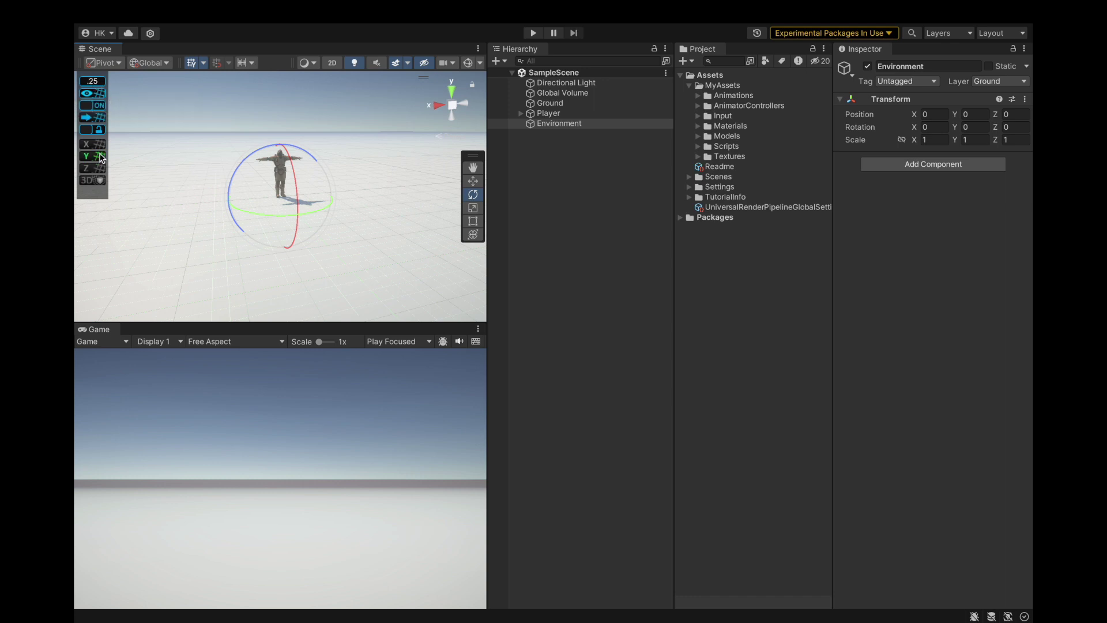
click(100, 155)
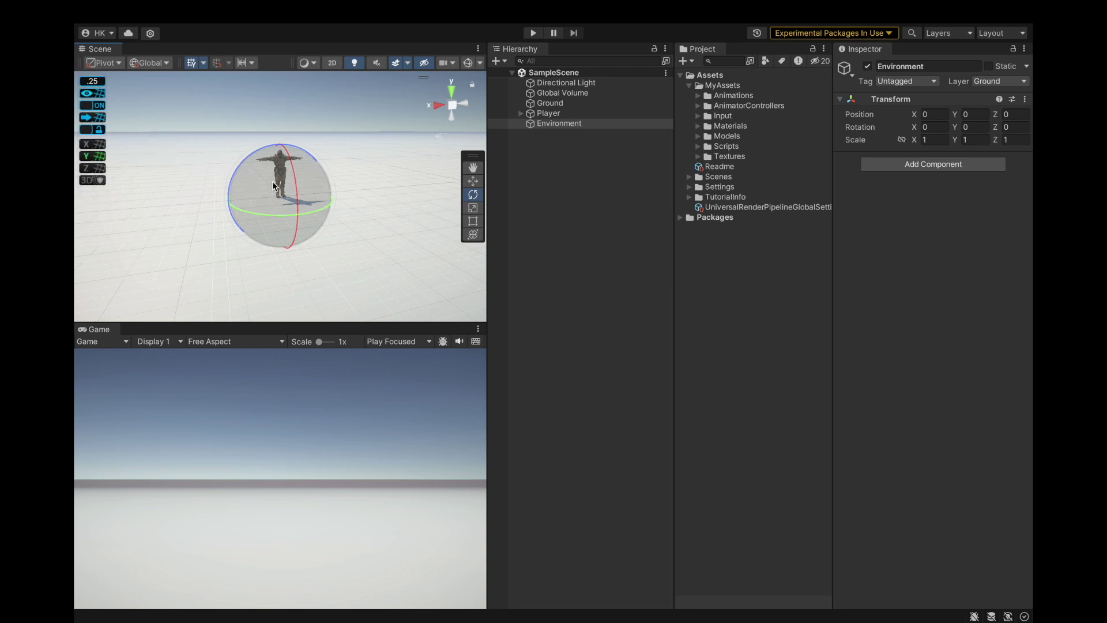
Deselect the Environment object and open the ProBuilder window
scroll(271, 258, up, 3)
click(548, 297)
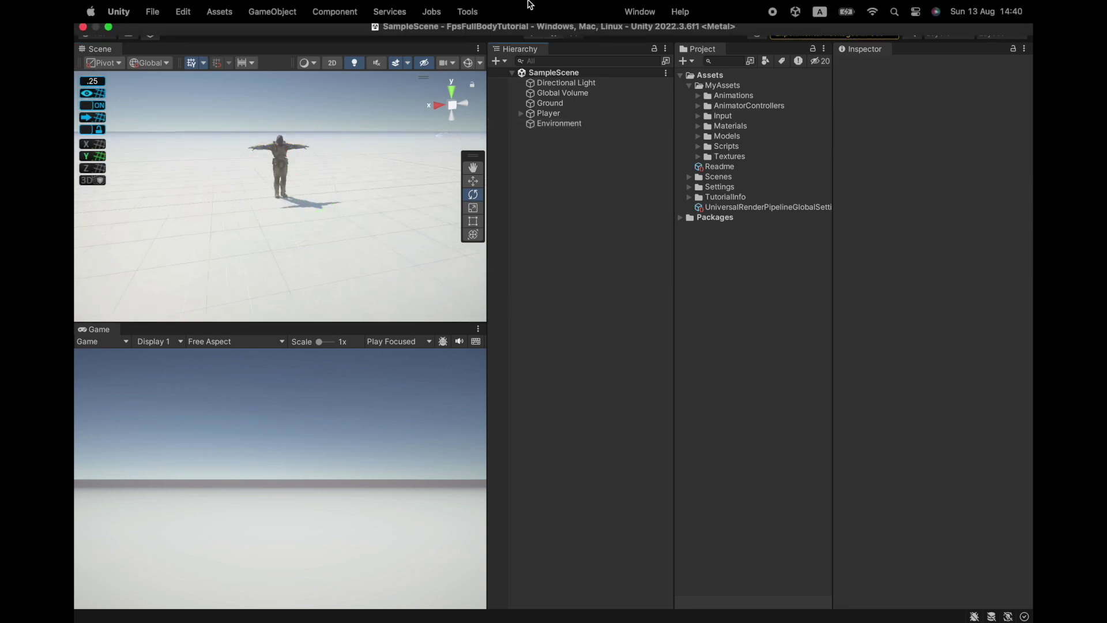
click(432, 12)
mouse_move(466, 51)
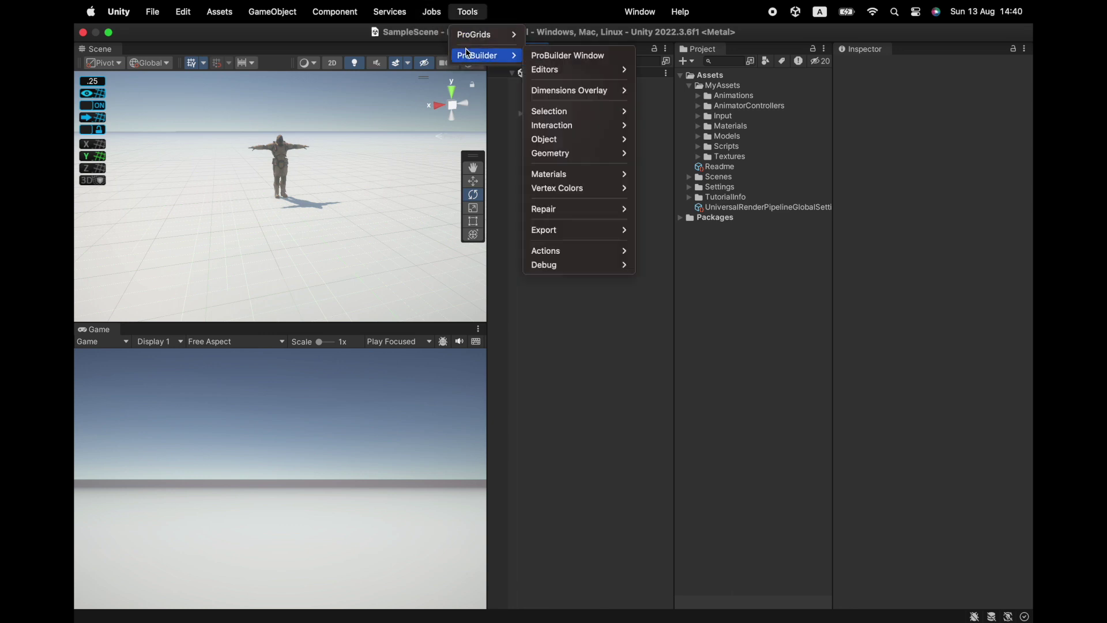
click(567, 56)
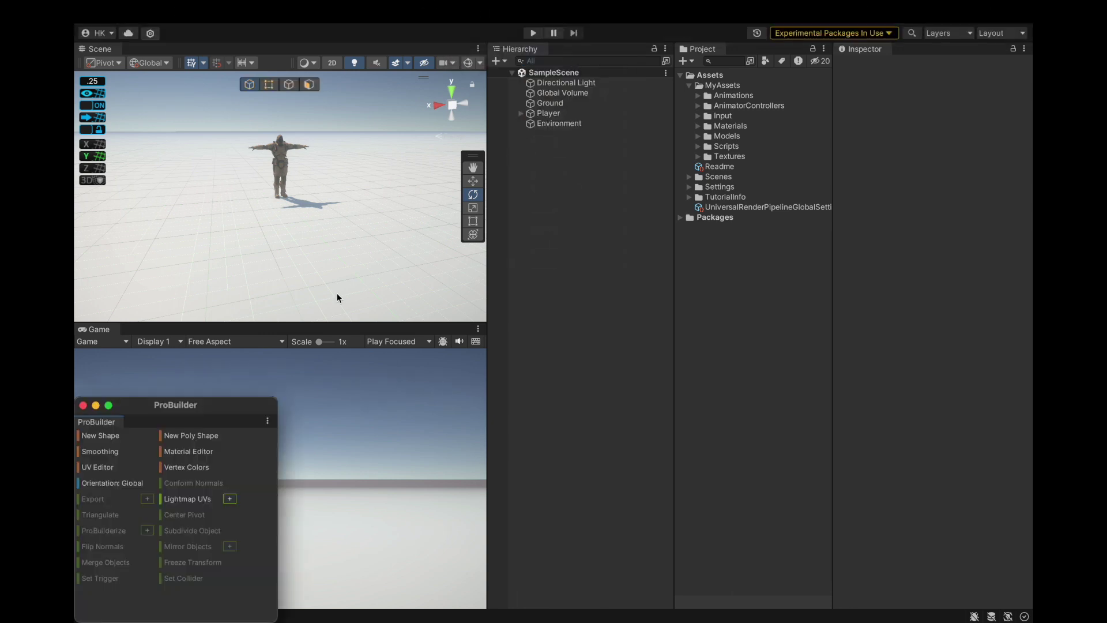
Delete the Ground object from the scene
click(559, 104)
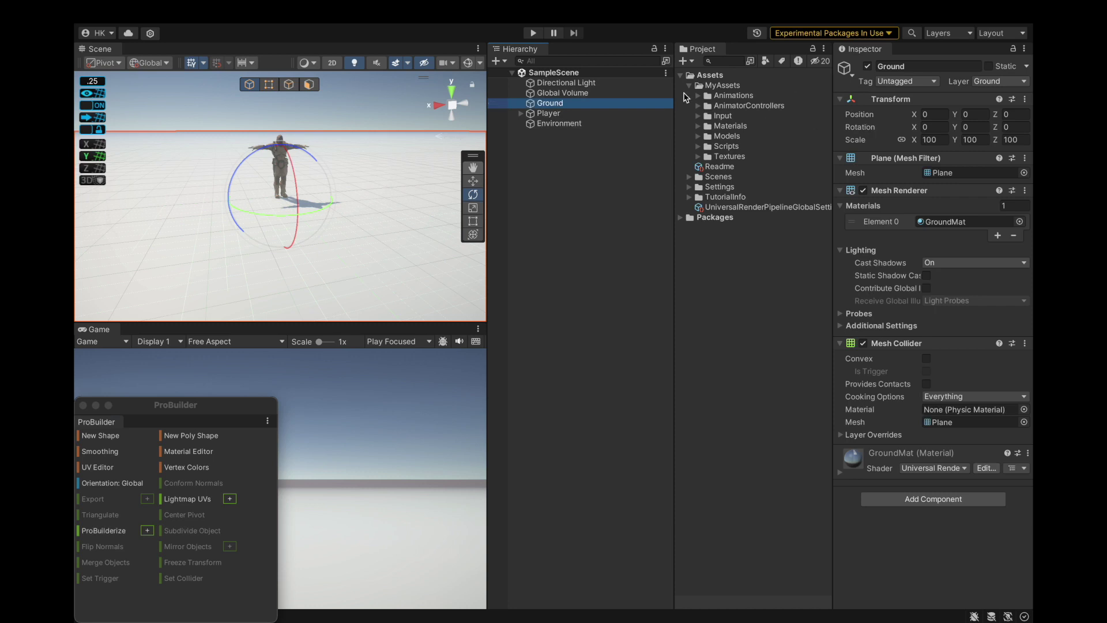
right_click(541, 103)
click(540, 105)
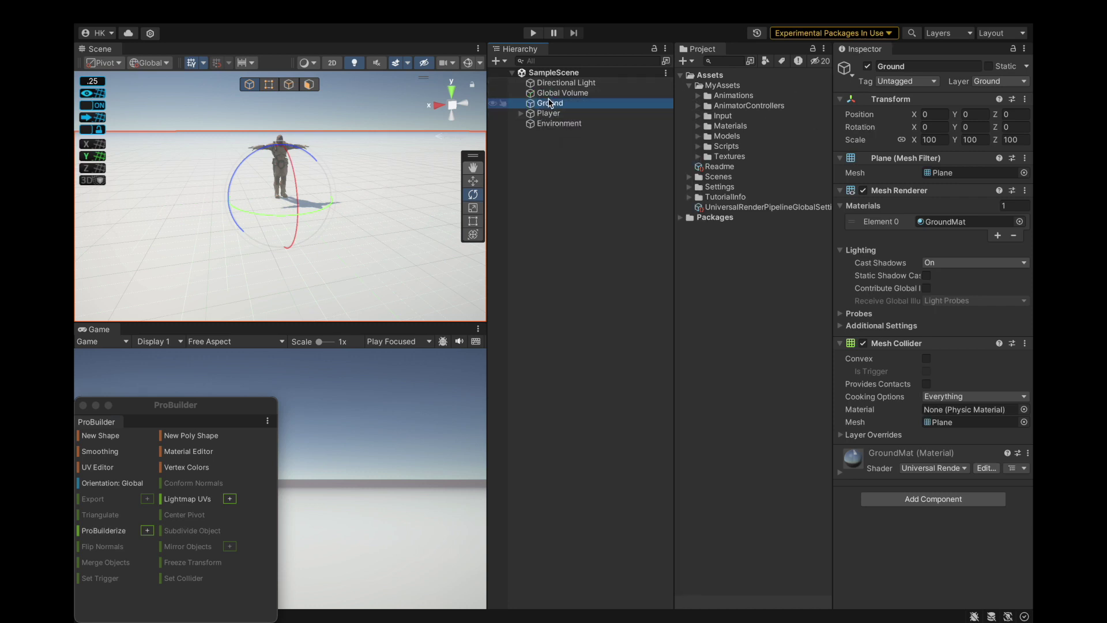
right_click(549, 106)
click(569, 204)
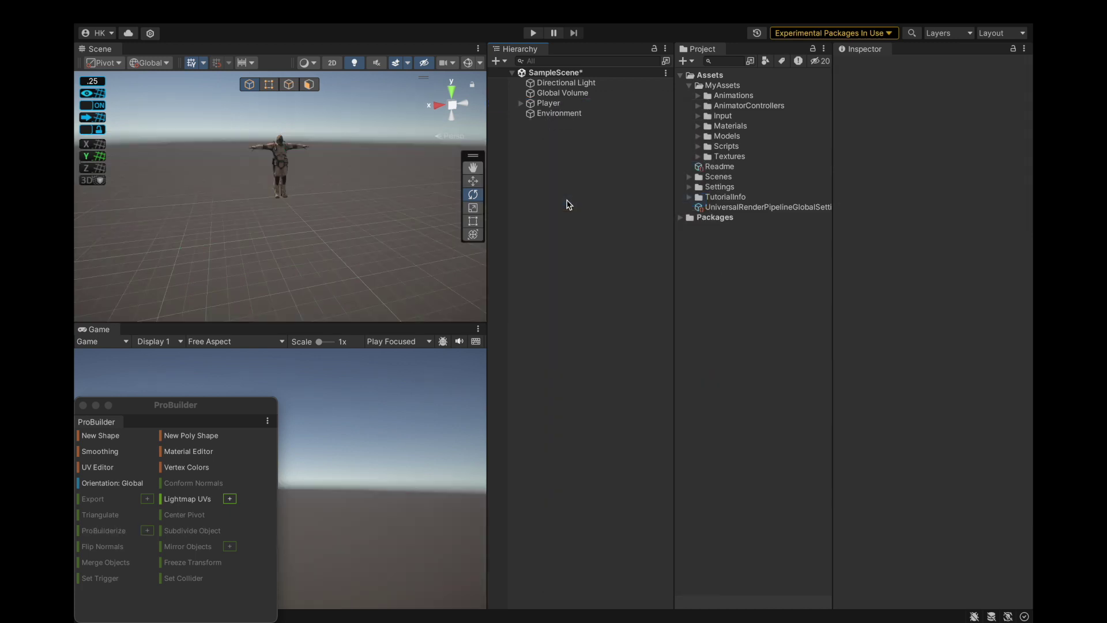
Start a new ProBuilder Plane shape and maximize the Scene view, keeping the pivot at First Corner
click(122, 439)
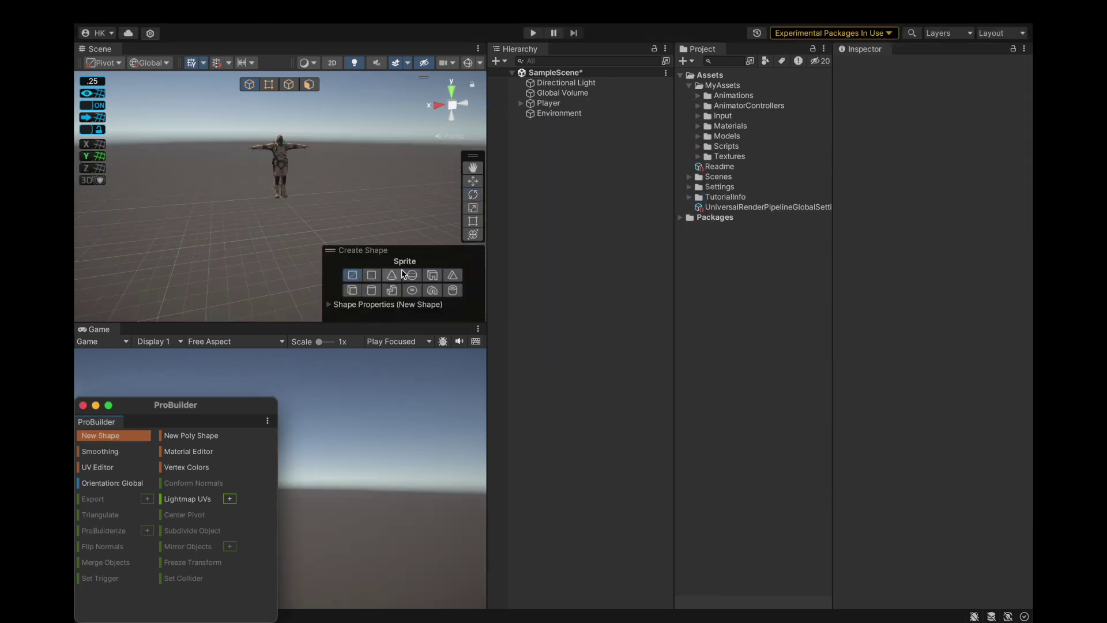
click(373, 277)
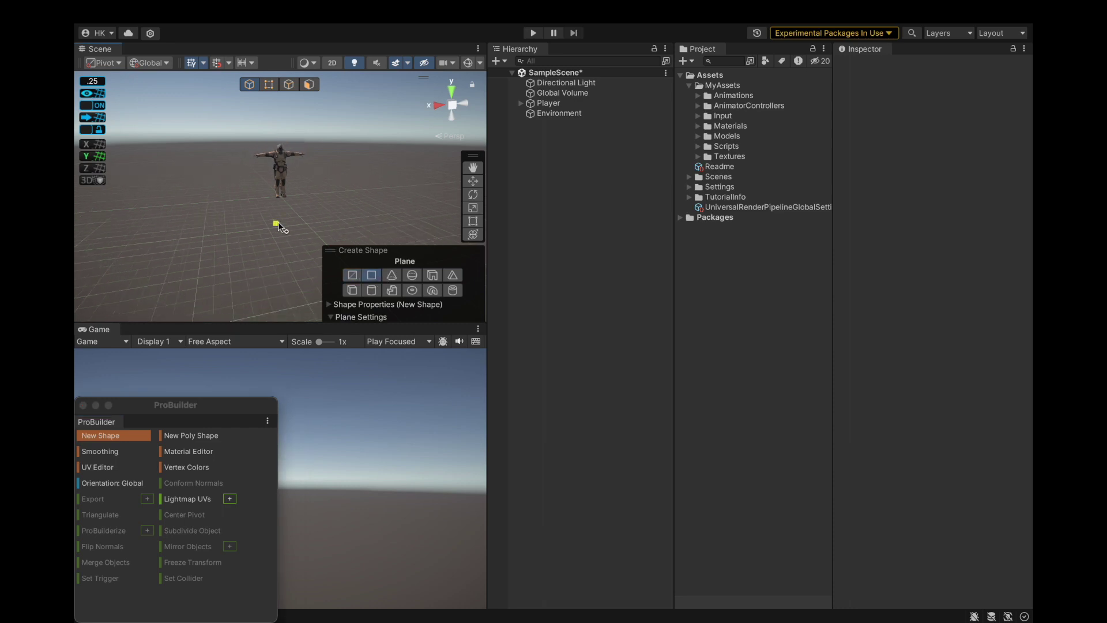
click(331, 304)
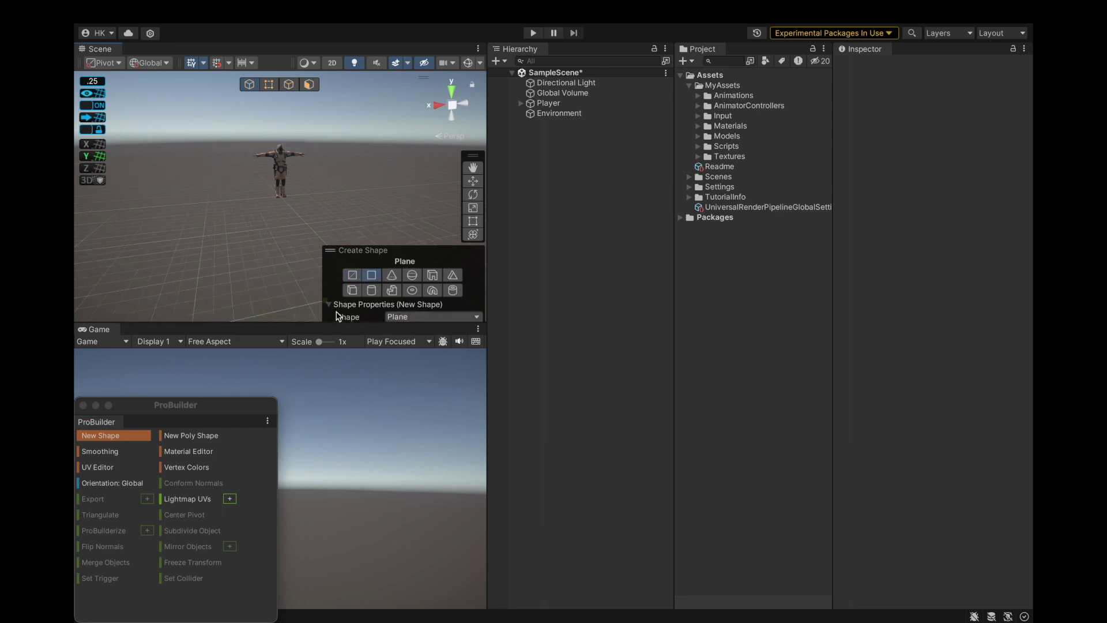
drag(364, 252, 364, 168)
double_click(100, 49)
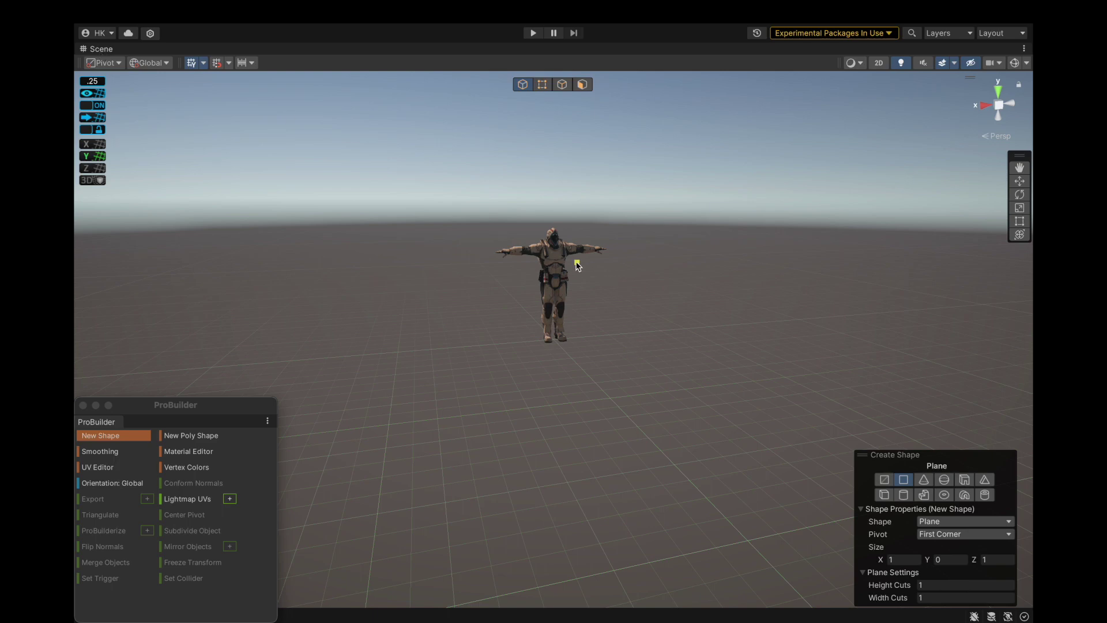
scroll(577, 263, up, 5)
alt+drag(542, 299, 597, 308)
scroll(595, 307, down, 8)
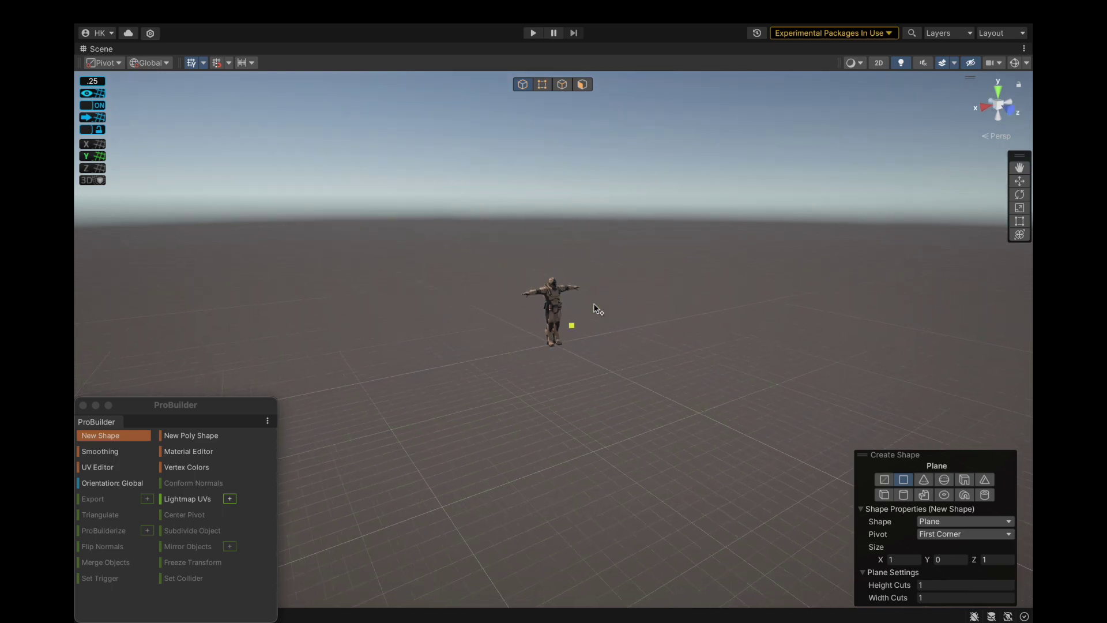
click(950, 536)
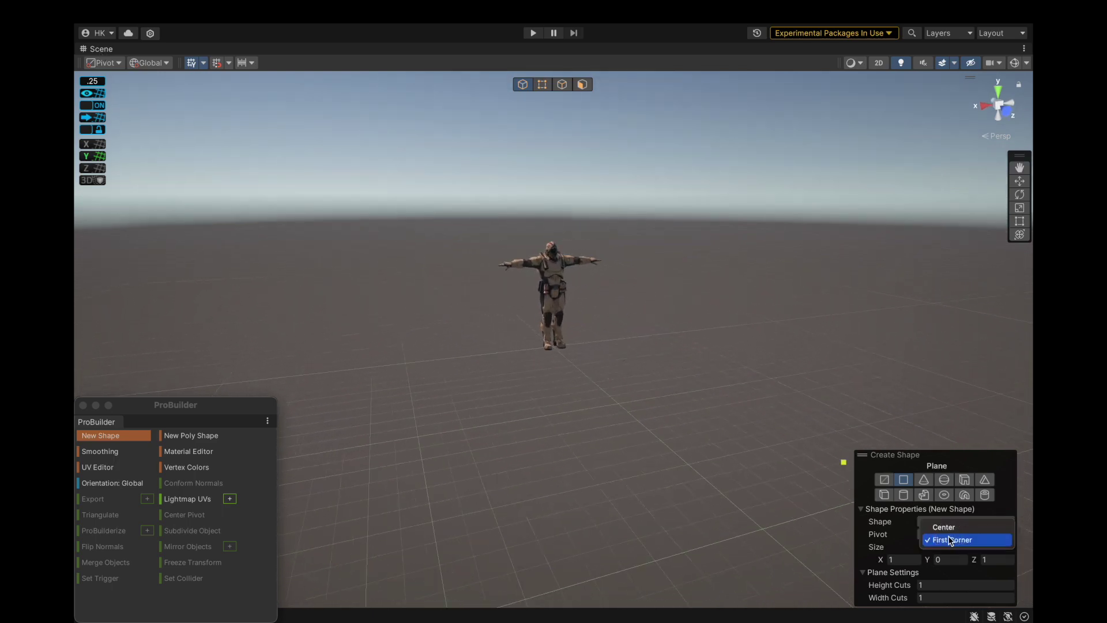
click(949, 540)
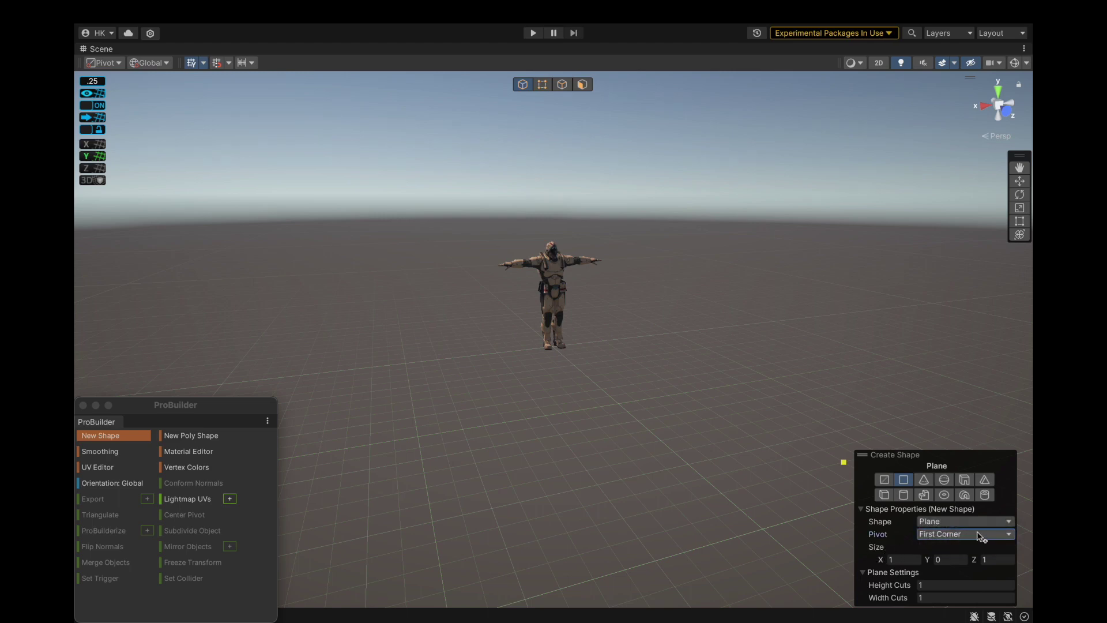
Set the new plane's height and width cuts to 0 and its size to 100 in X and Z
click(941, 585)
text(0)
click(937, 572)
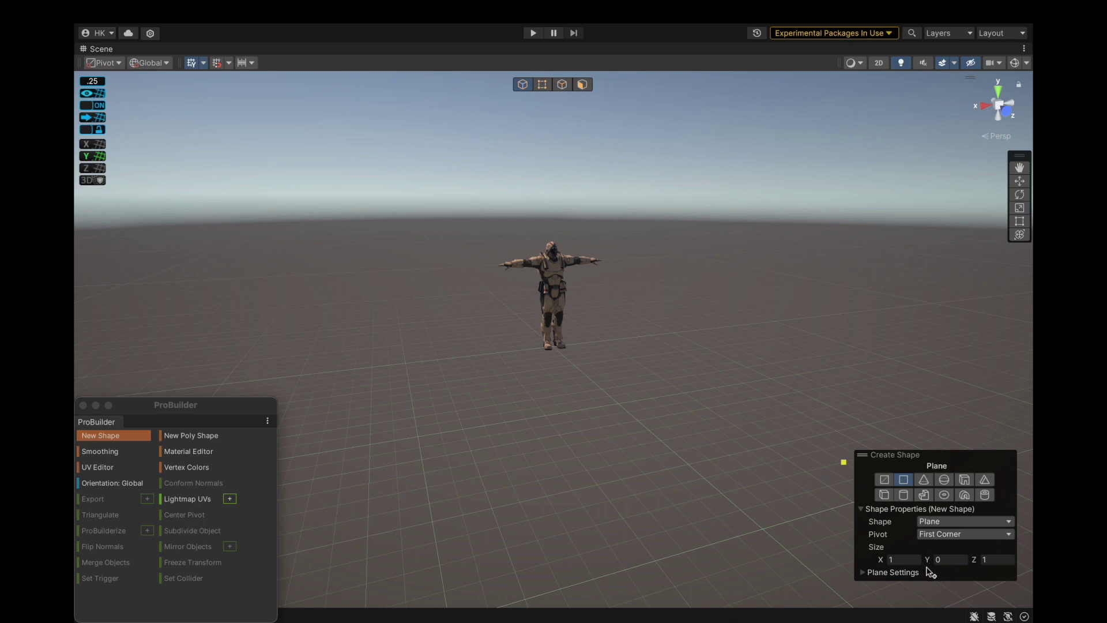
click(912, 558)
text(100)
click(995, 558)
text(100)
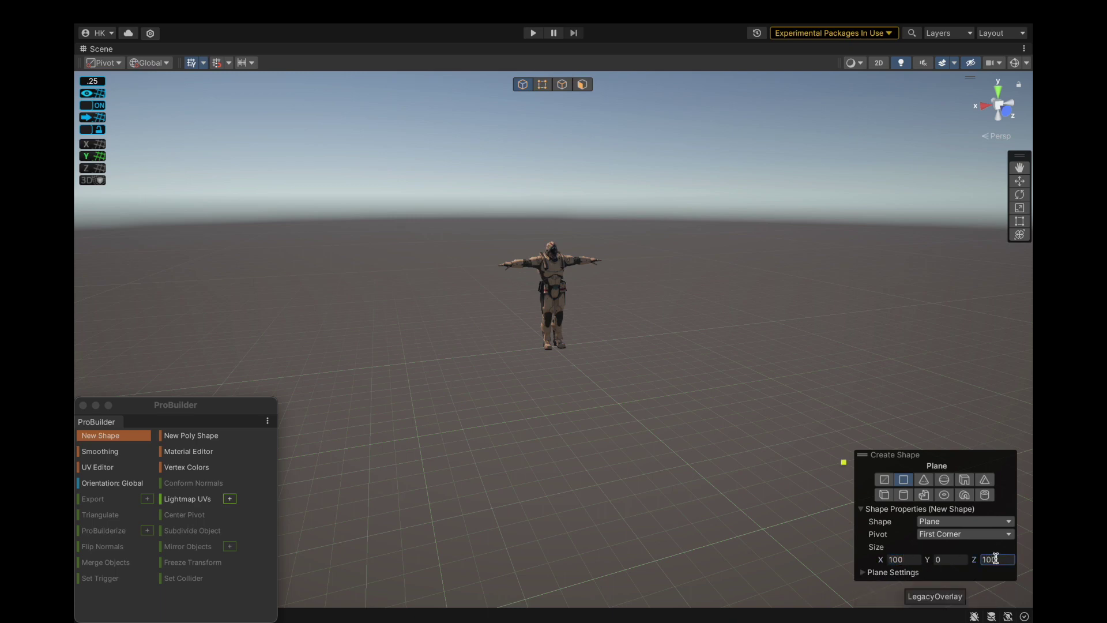
click(877, 572)
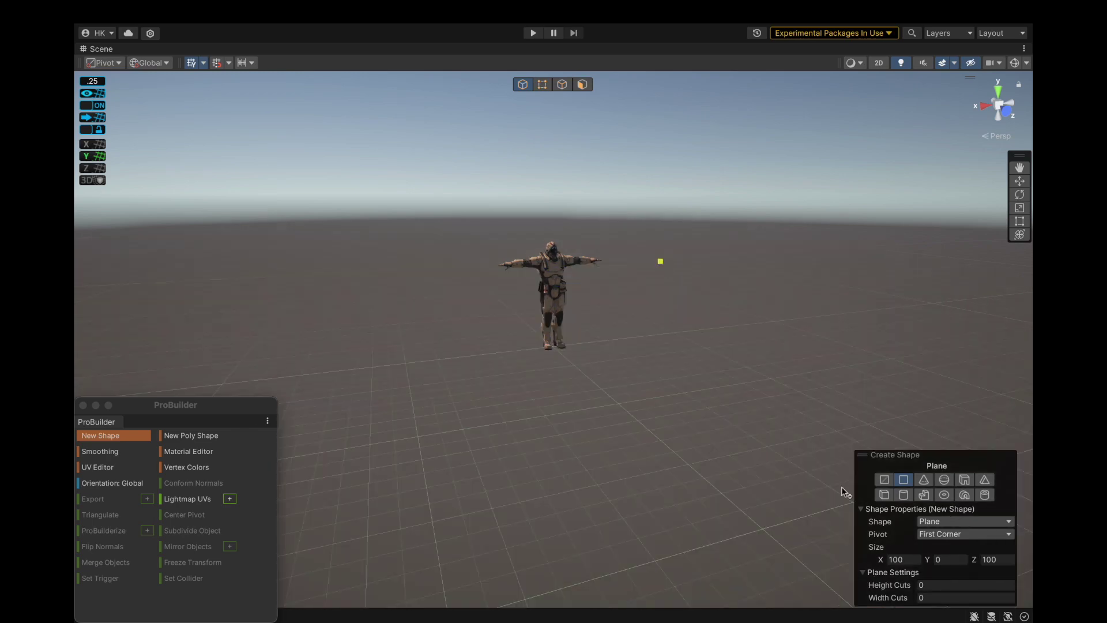
Set the plane's pivot to Center and create the 100 by 100 plane at the player's feet
click(944, 532)
click(946, 525)
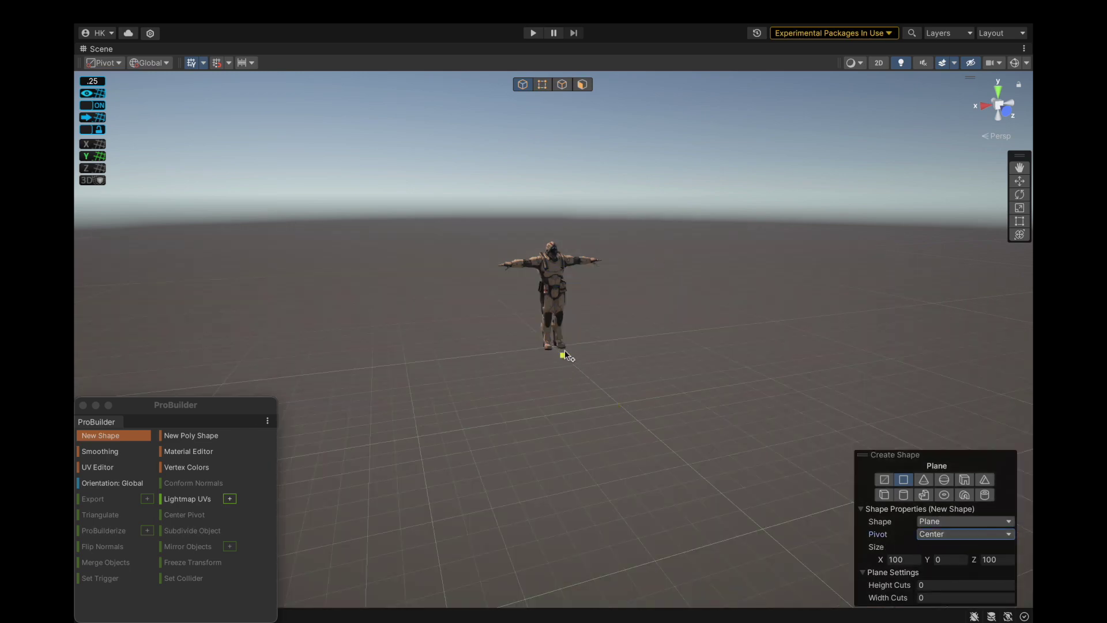
click(556, 347)
shift+click(558, 347)
scroll(630, 353, down, 3)
alt+drag(688, 339, 608, 358)
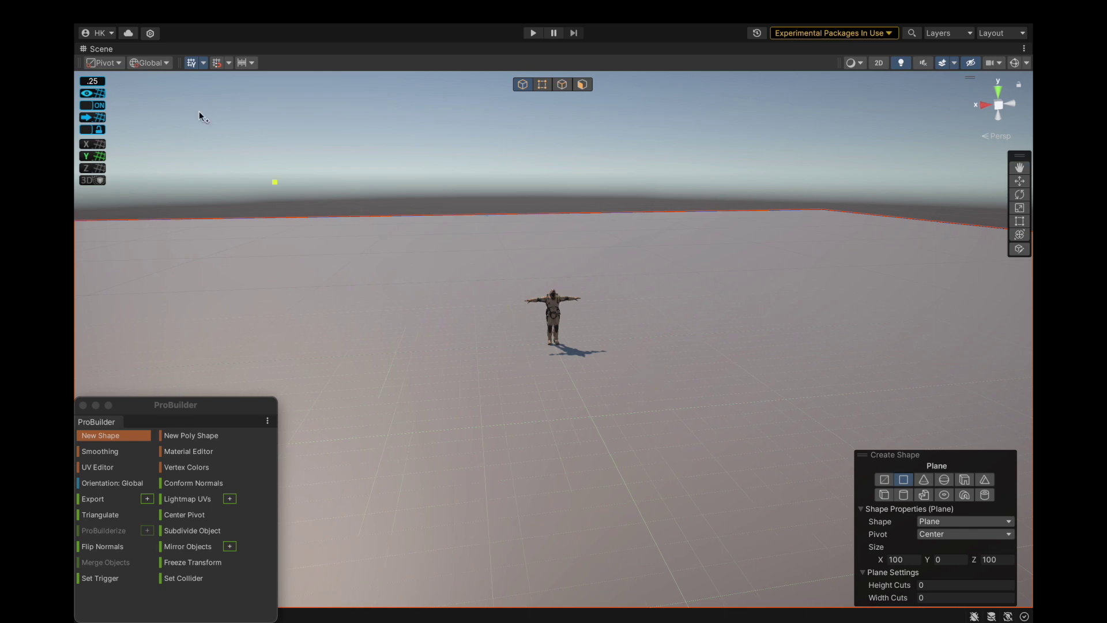
Restore the Scene view's size, delete the new plane and close the ProBuilder window
double_click(107, 51)
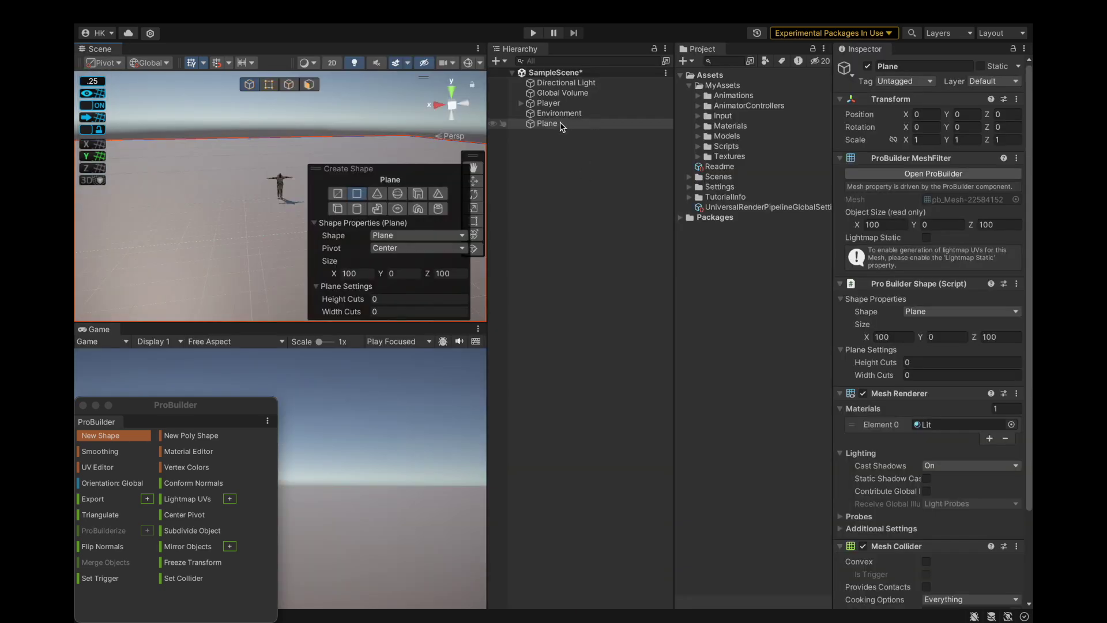
right_click(562, 126)
click(594, 219)
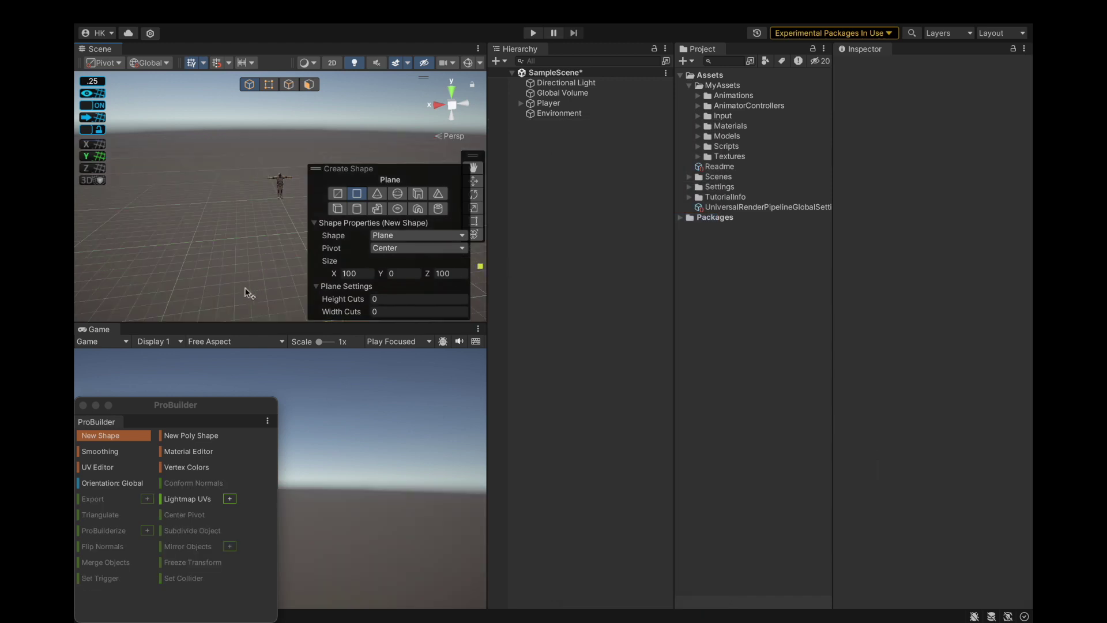
click(83, 405)
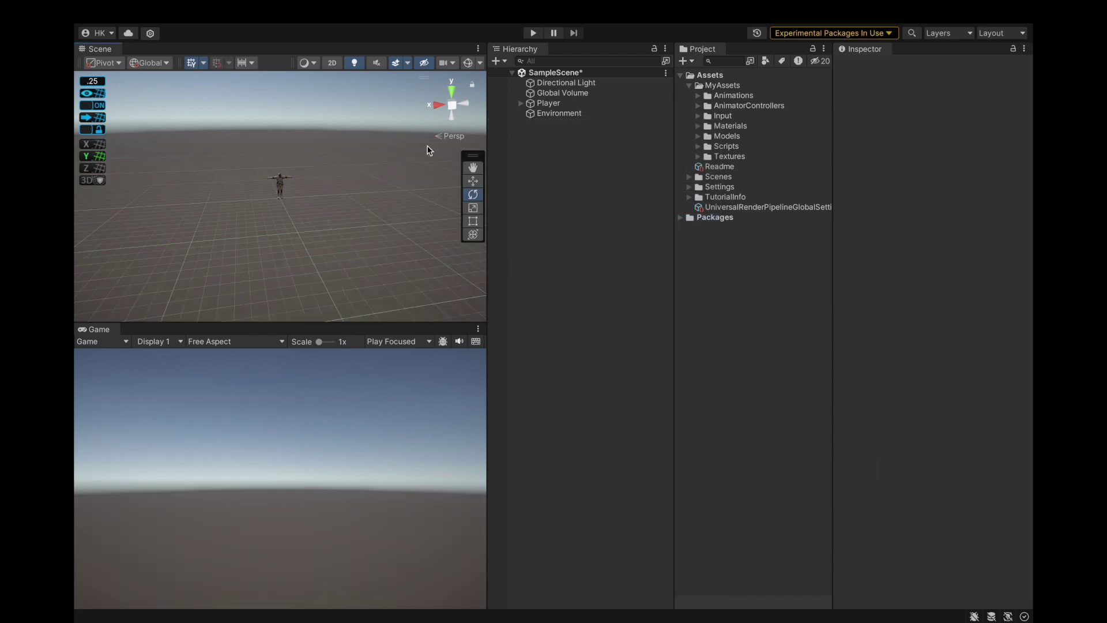
mouse_move(474, 5)
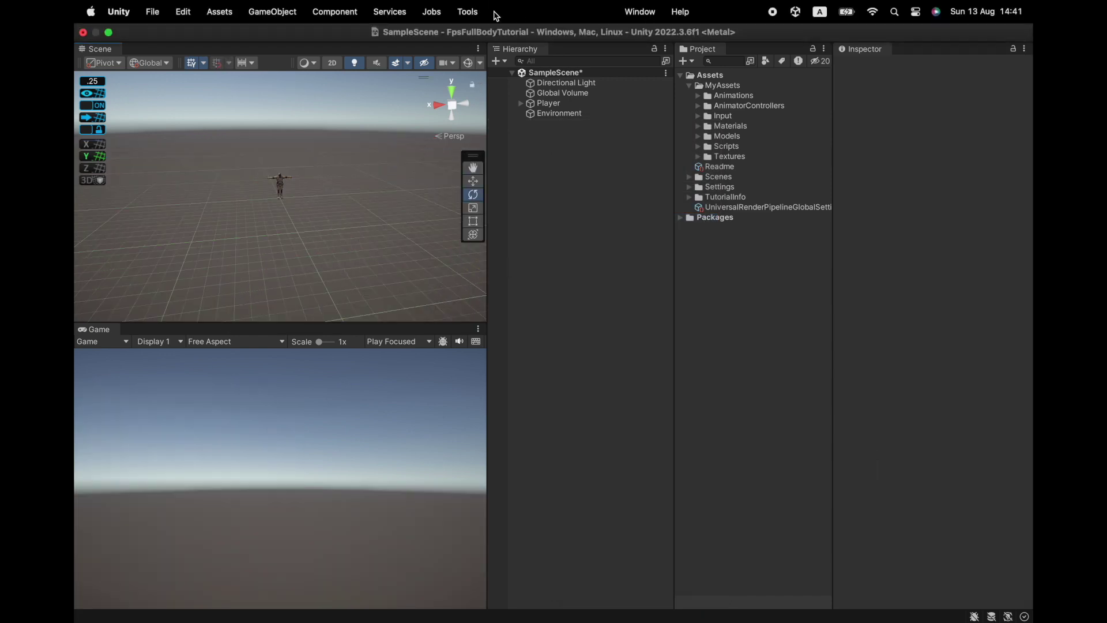
Import the Universal Render Pipeline Support sample of the ProBuilder package, close the Package Manager and collapse the Samples folder
click(629, 12)
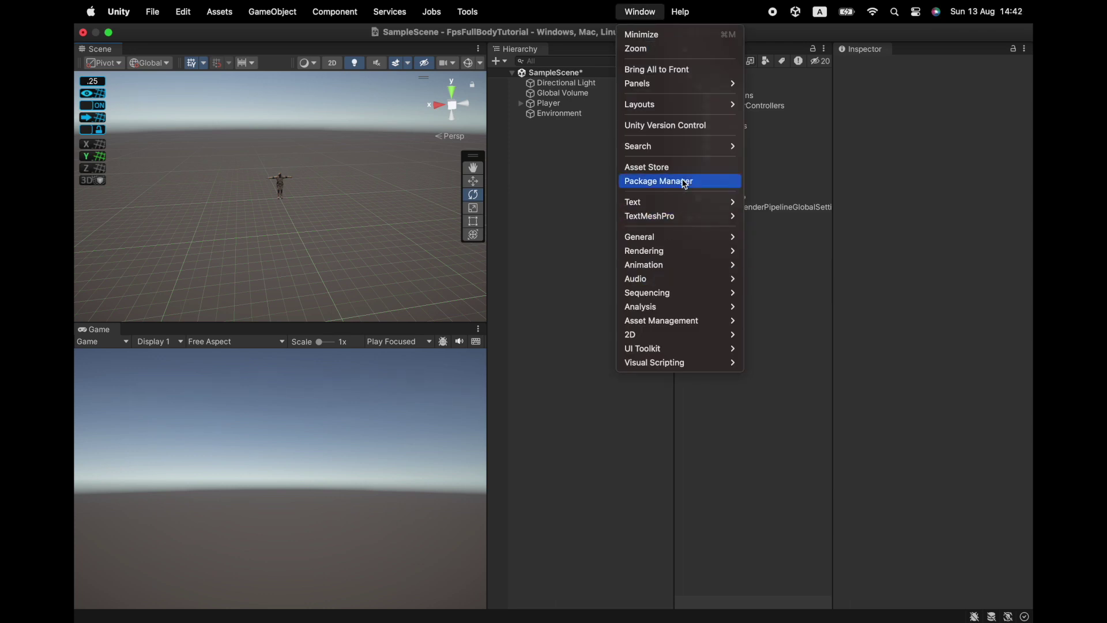
click(655, 181)
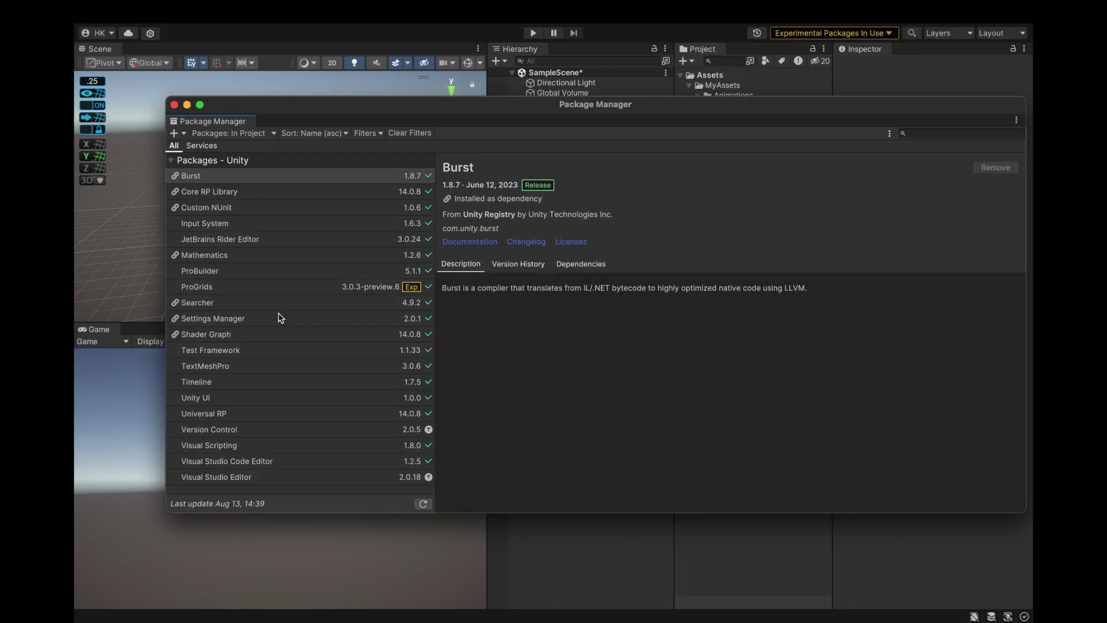
click(250, 278)
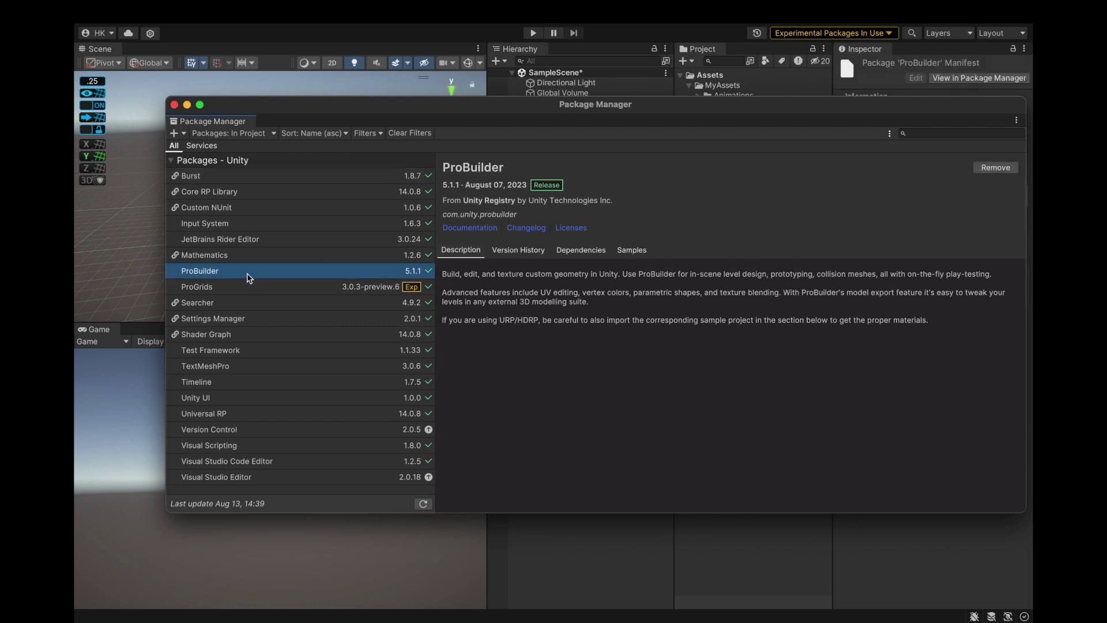
click(630, 250)
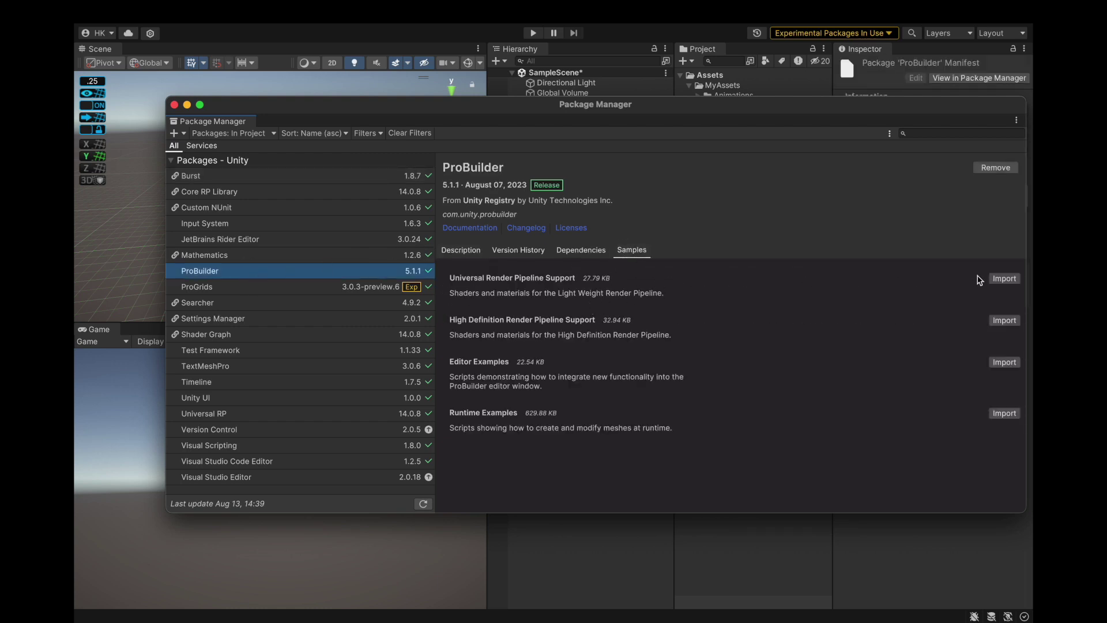
click(1005, 280)
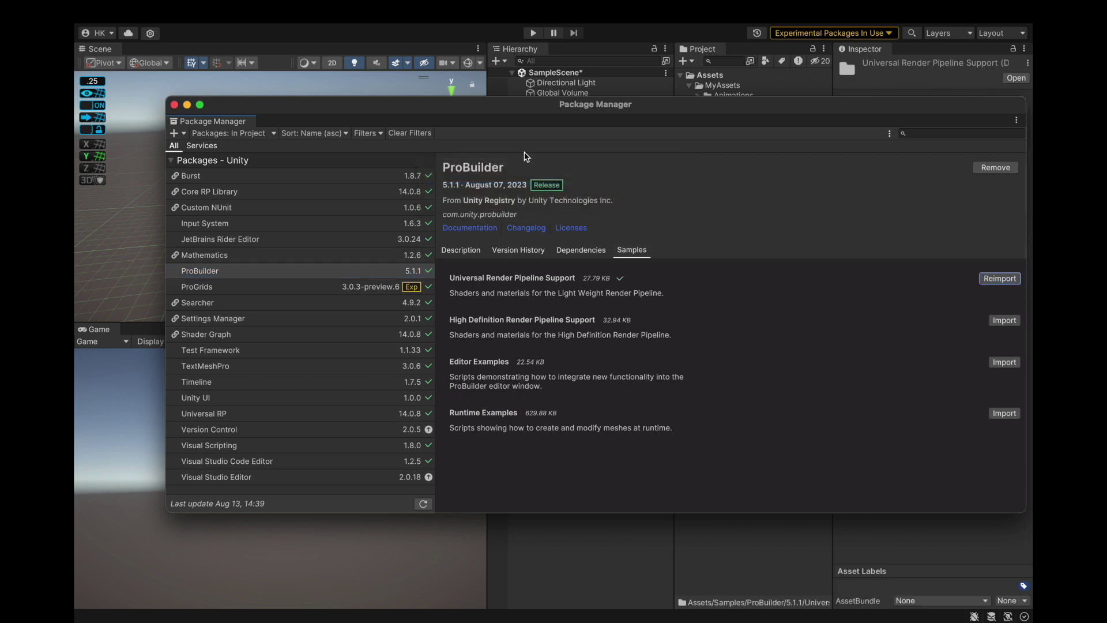
click(175, 105)
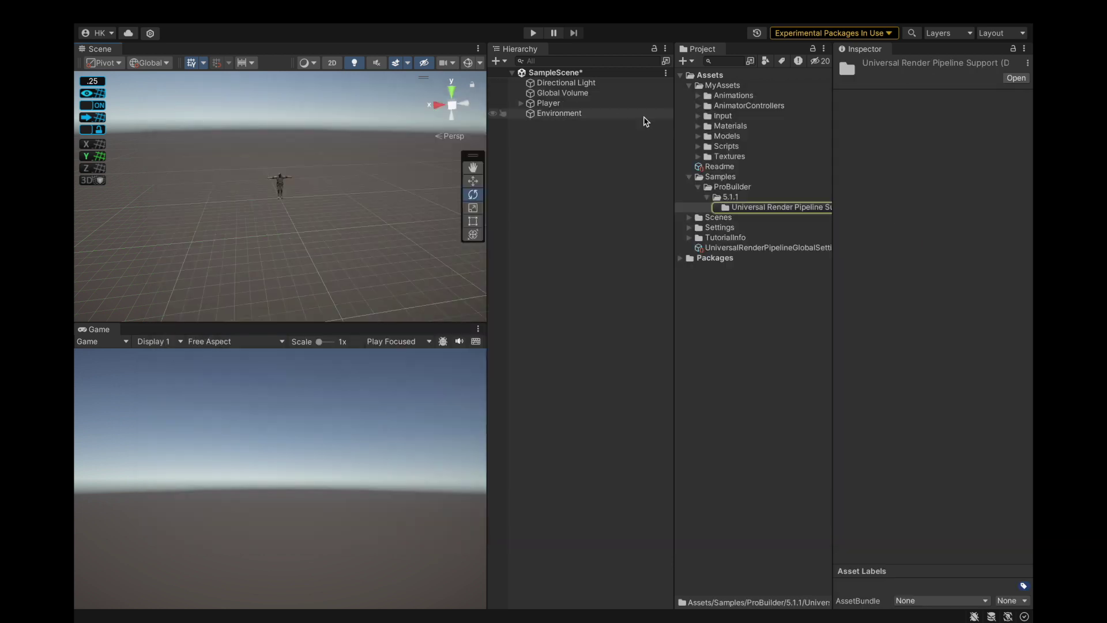
click(690, 177)
Save the project and open the ProBuilder window
mouse_move(240, 2)
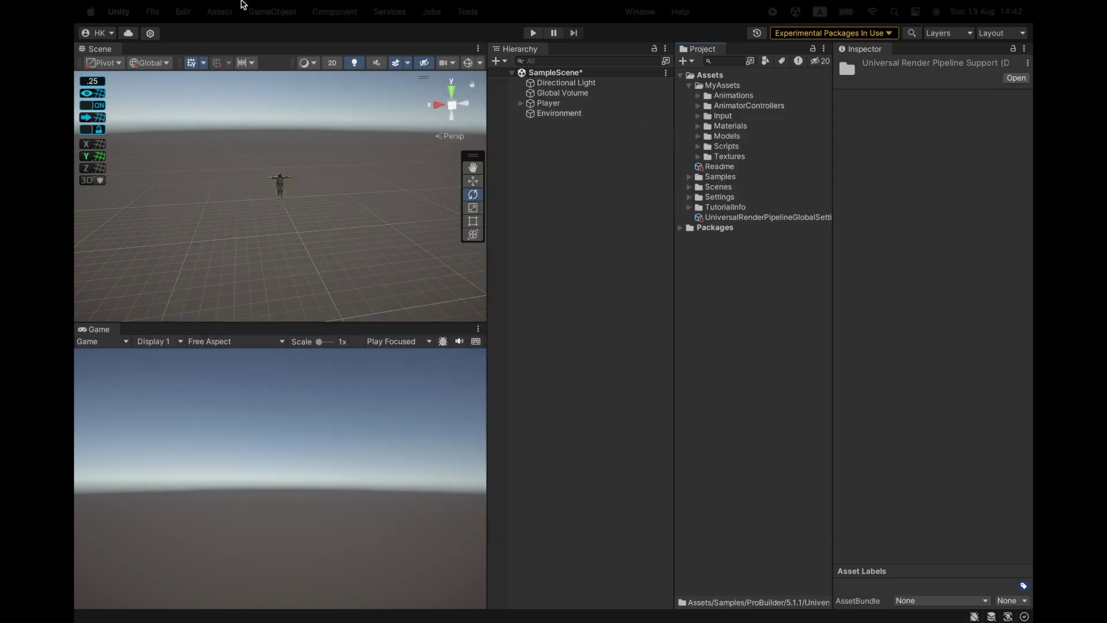
click(152, 11)
click(170, 173)
click(468, 12)
mouse_move(484, 56)
click(557, 56)
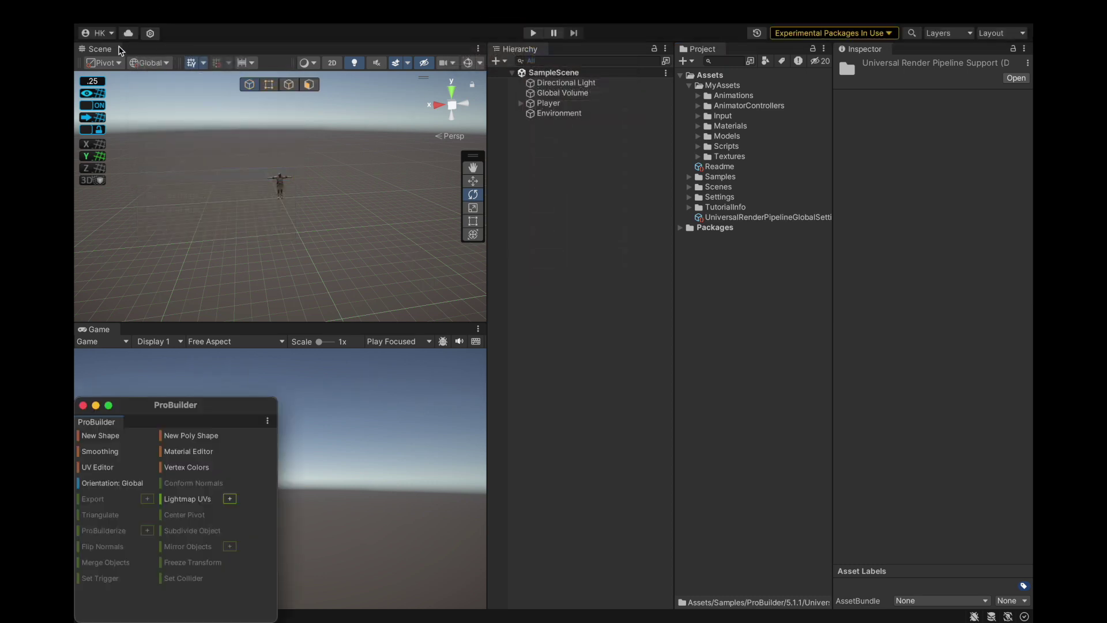
Create a 100 by 100 ProBuilder plane centred at the player's feet in the maximized Scene view, then restore the view's size
double_click(120, 50)
click(99, 435)
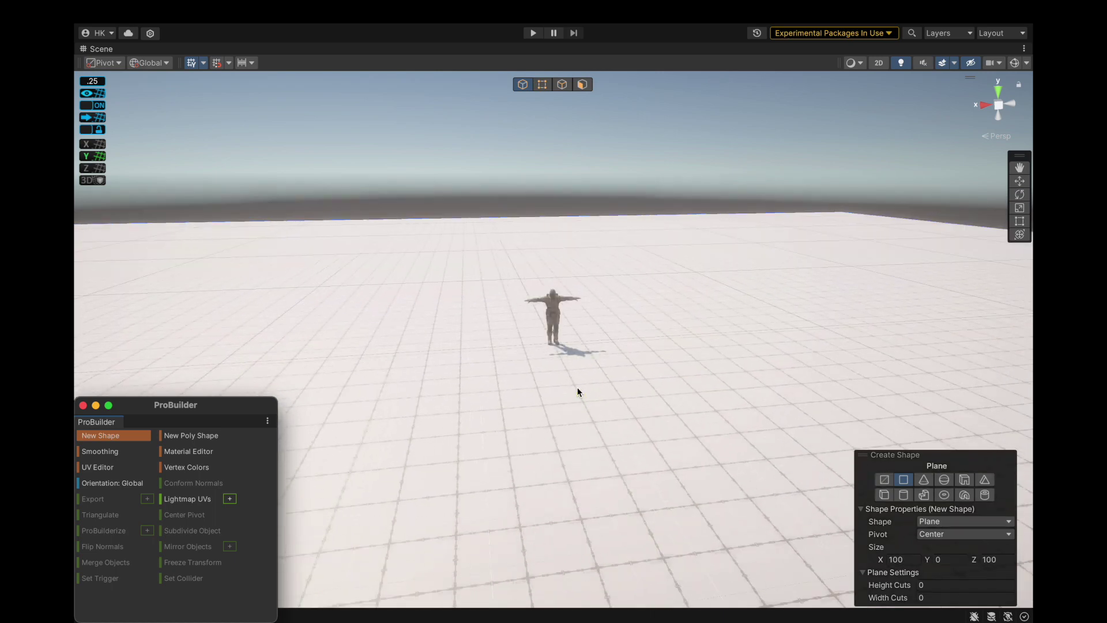
scroll(557, 351, up, 10)
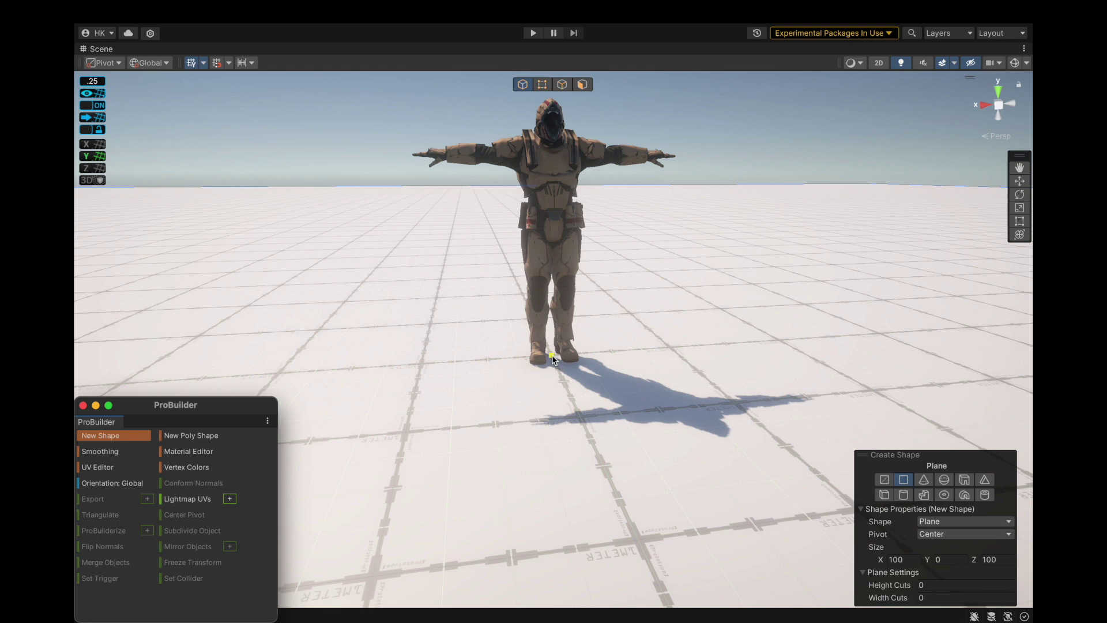
click(552, 356)
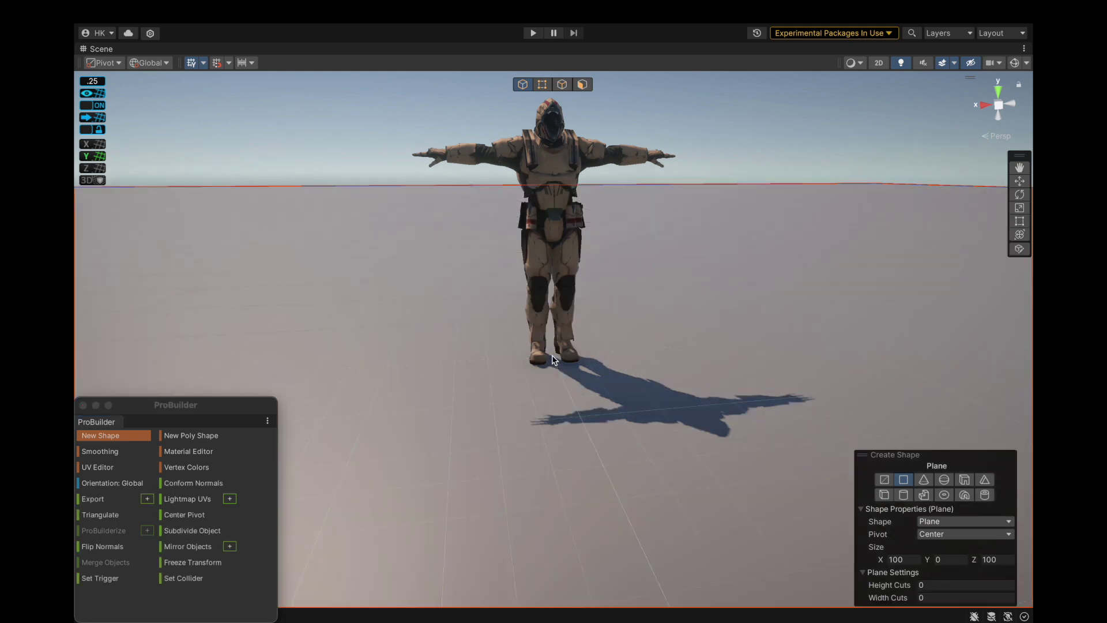
key(e)
scroll(552, 356, down, 10)
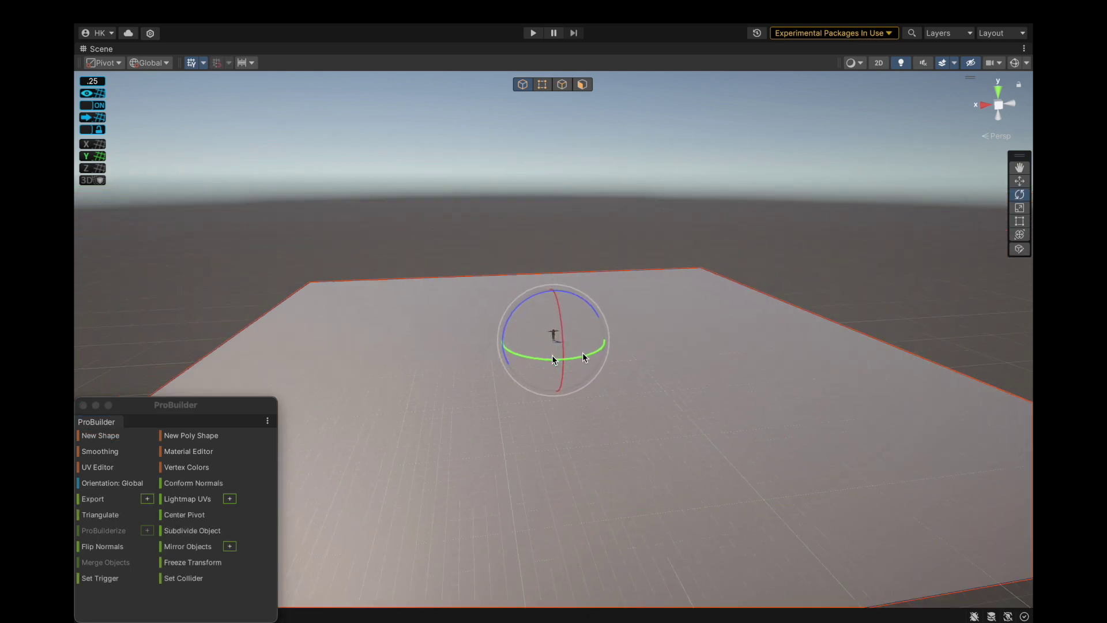
double_click(99, 50)
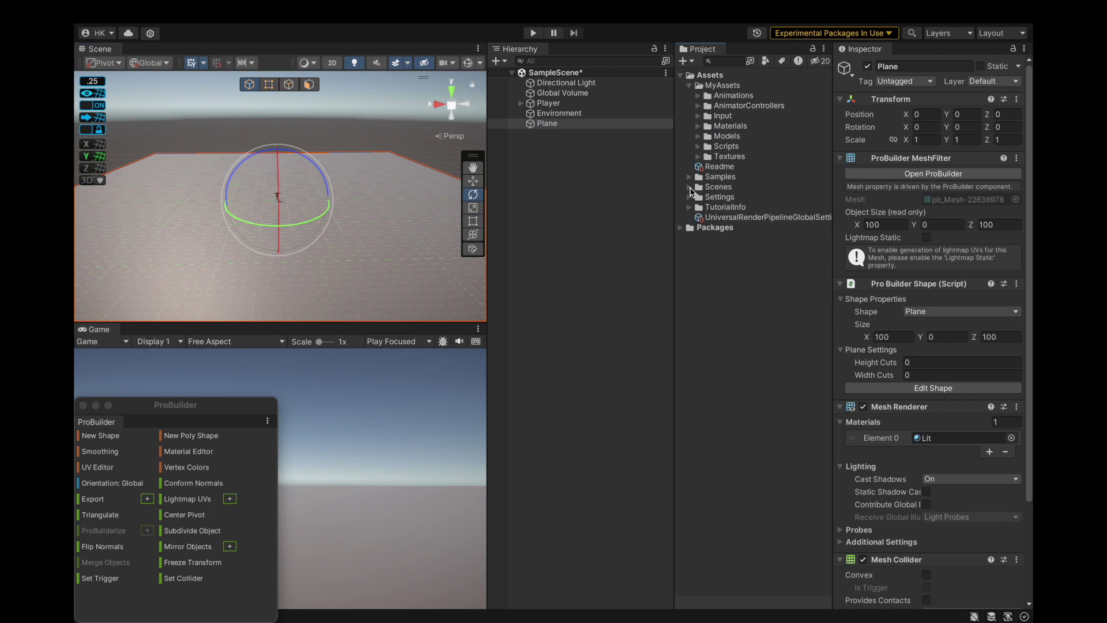
Apply the ProBuilder Default URP material from the imported sample's Material folder to the Plane object
click(690, 177)
click(716, 207)
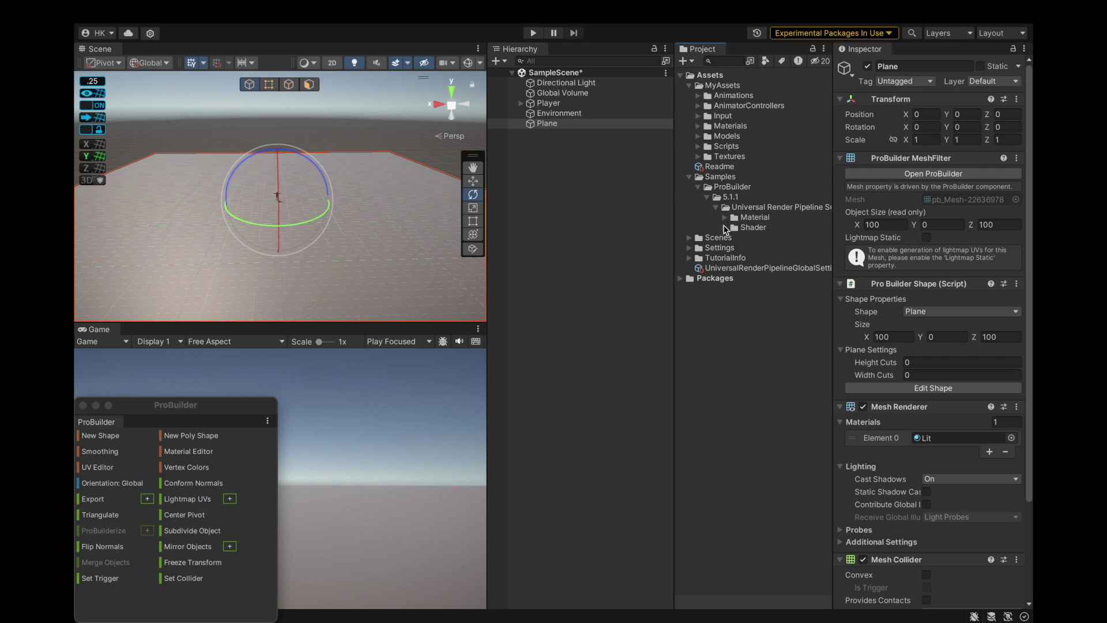
click(725, 218)
click(745, 228)
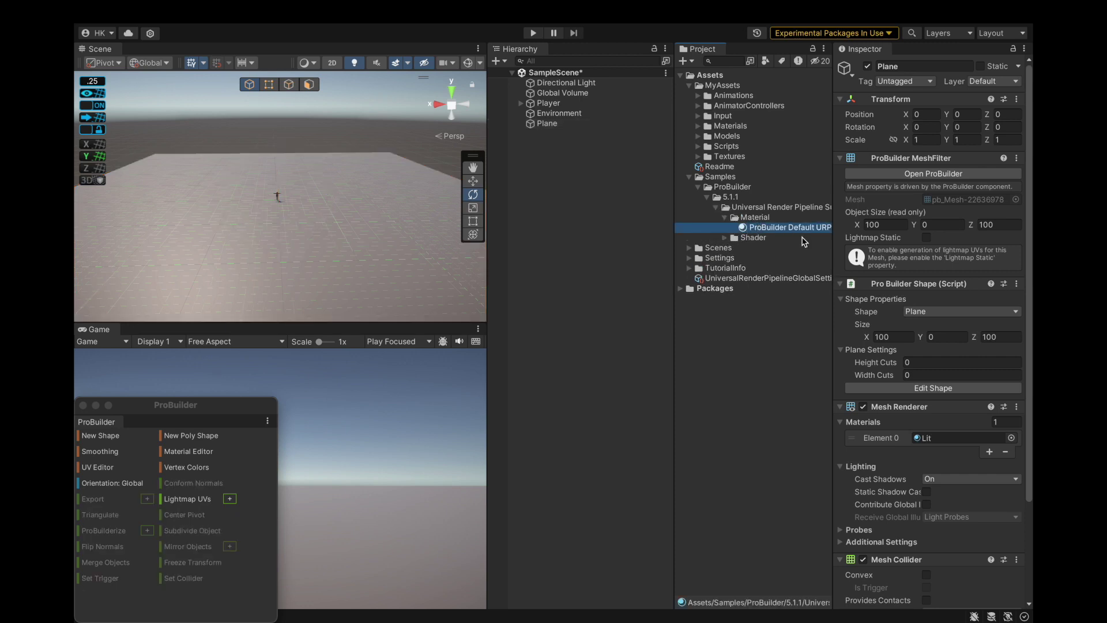
drag(760, 232, 542, 124)
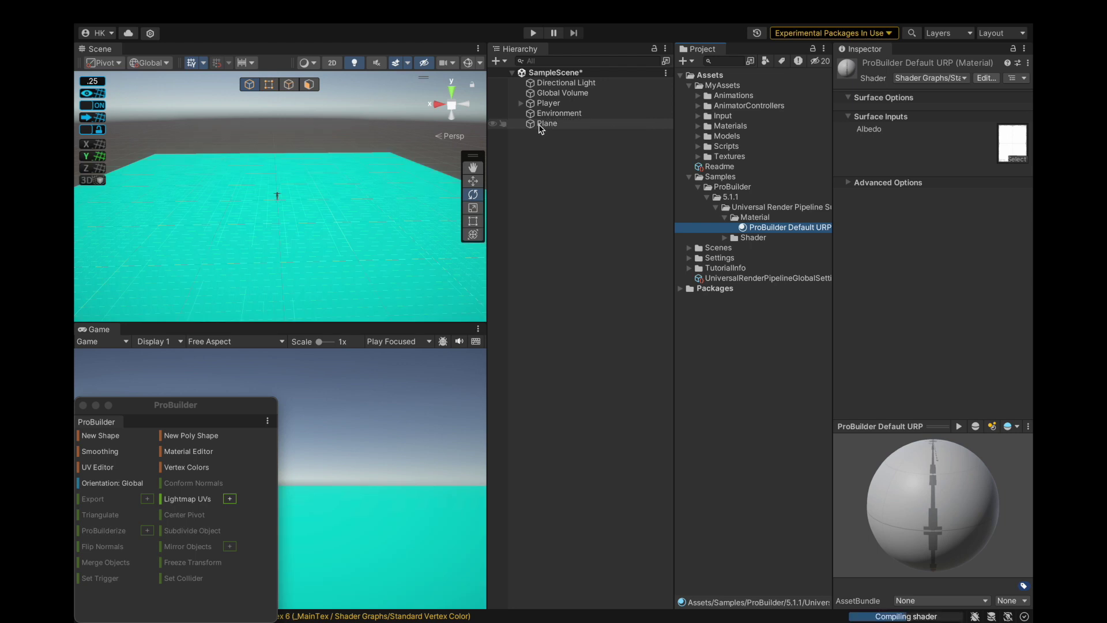
scroll(304, 225, up, 5)
scroll(304, 225, up, 3)
middle_drag(240, 254, 348, 124)
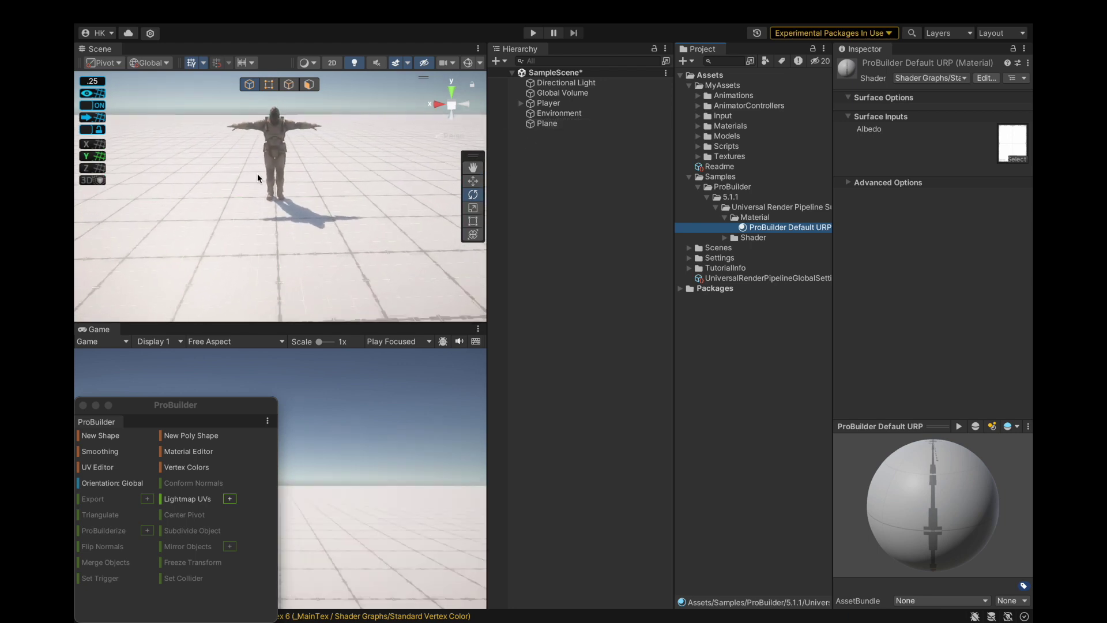
Save the project and start a new ProBuilder Stairs shape in the maximized Scene view
click(152, 12)
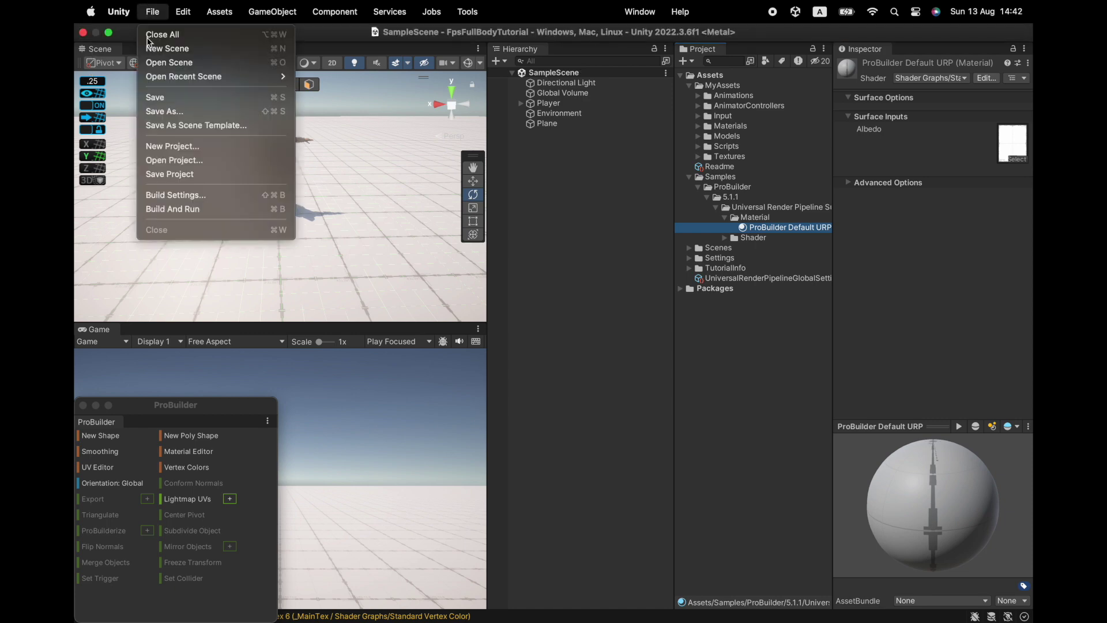
click(161, 174)
double_click(104, 49)
scroll(673, 204, down, 5)
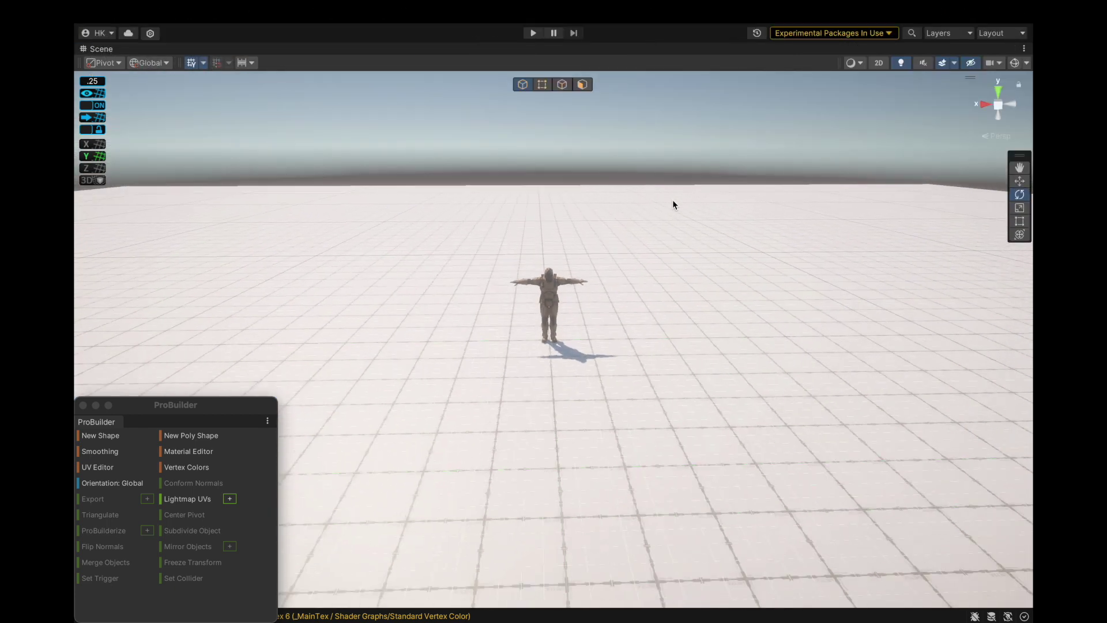
click(110, 436)
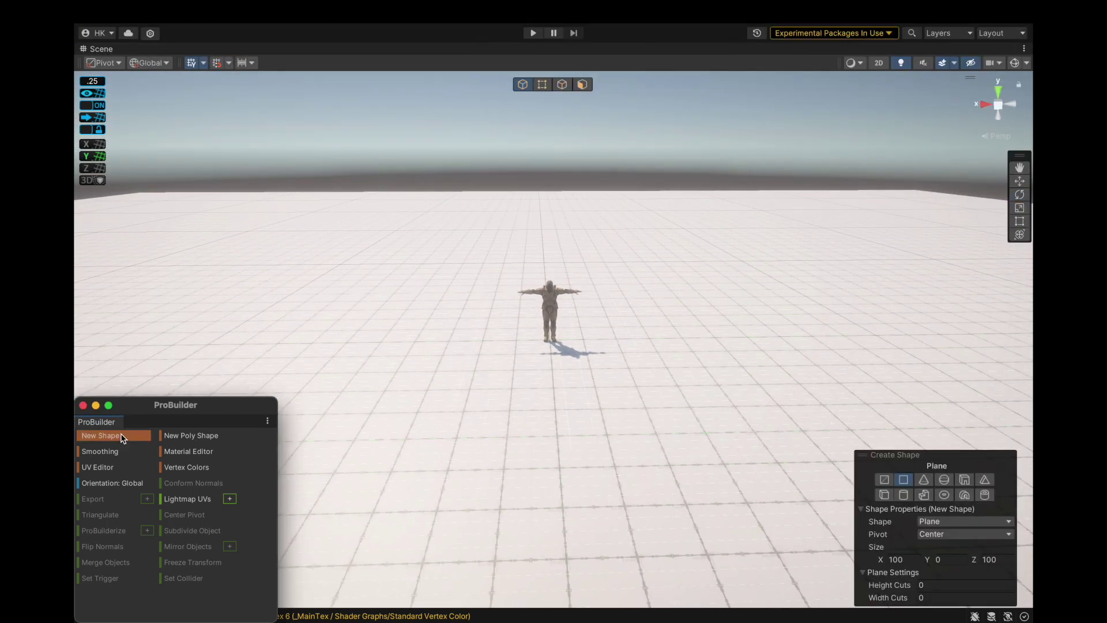
click(941, 522)
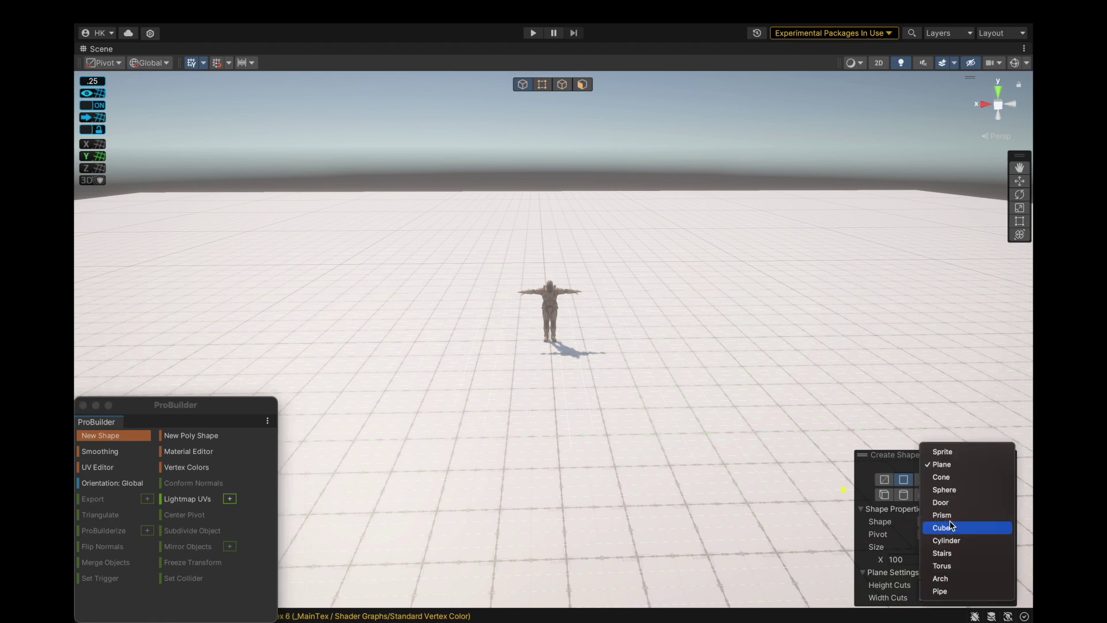
click(946, 553)
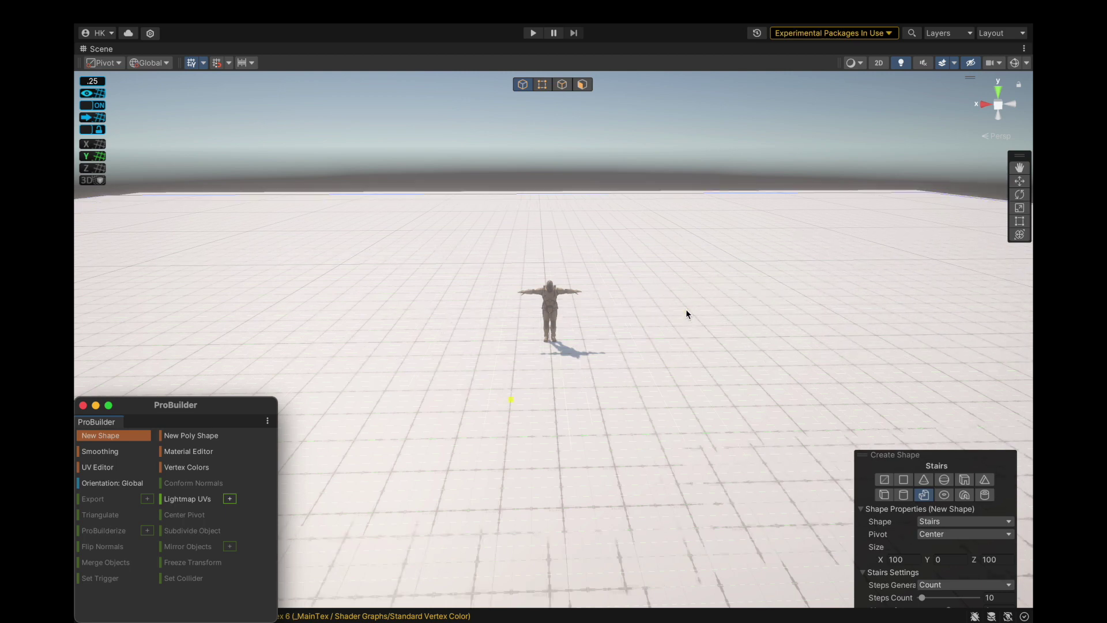
Set the new stairs' size to 10 in X, Y and Z
click(956, 560)
text(10)
click(907, 557)
text(10)
click(998, 559)
text(10)
Set the stairs' steps generation to Height and preview the shape on the ground plane
click(951, 584)
click(953, 589)
key(shift)
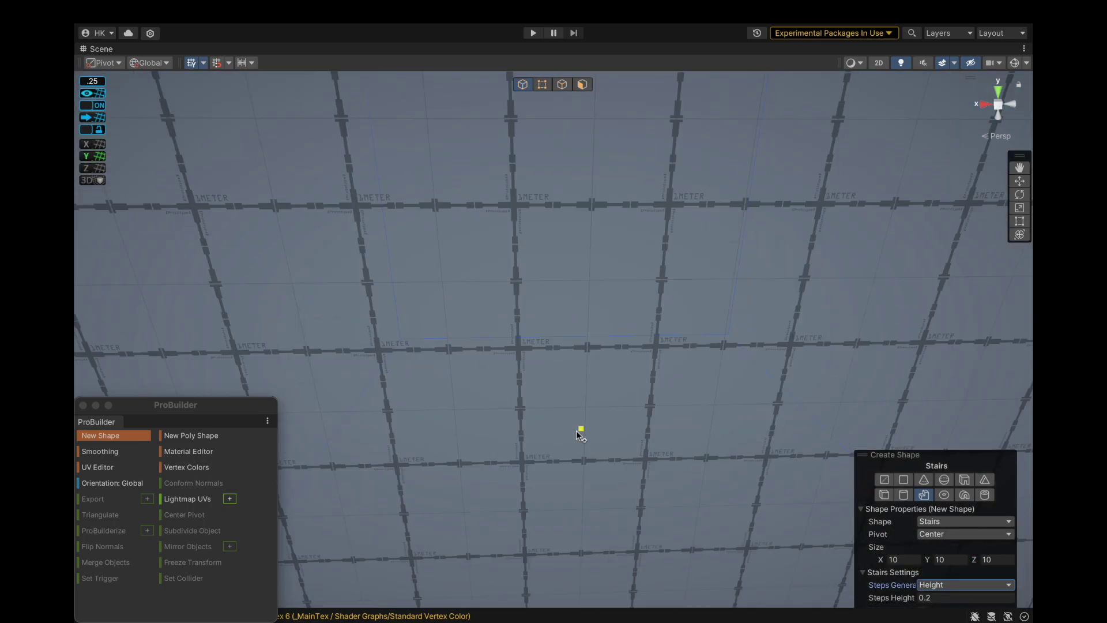
scroll(576, 431, down, 5)
key(shift)
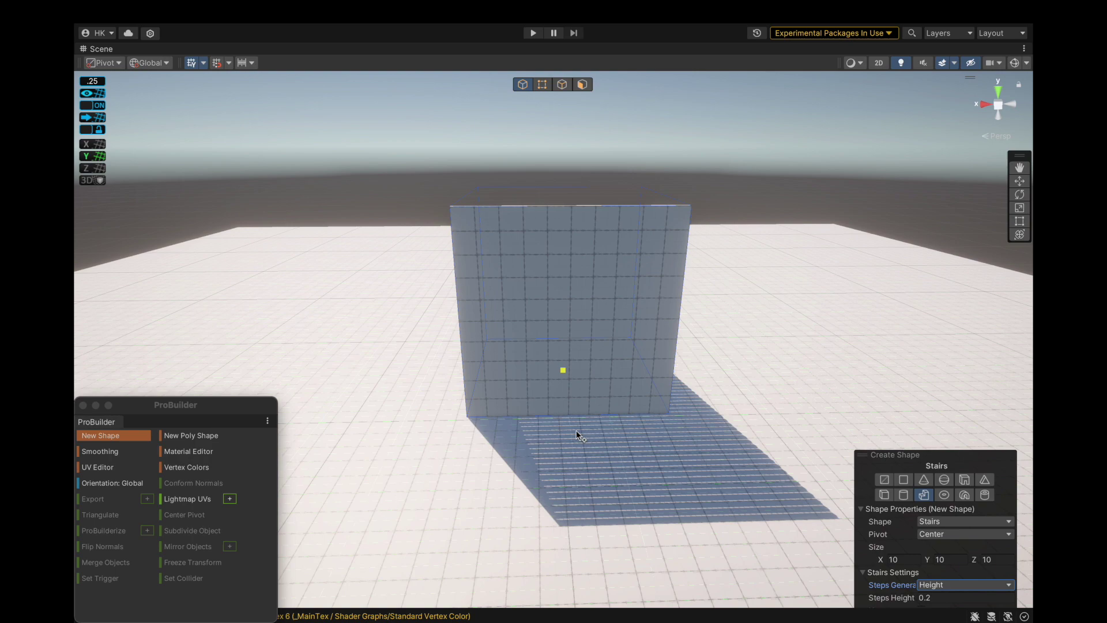
Set the new stairs' size to 2 in X, Y and Z
click(964, 559)
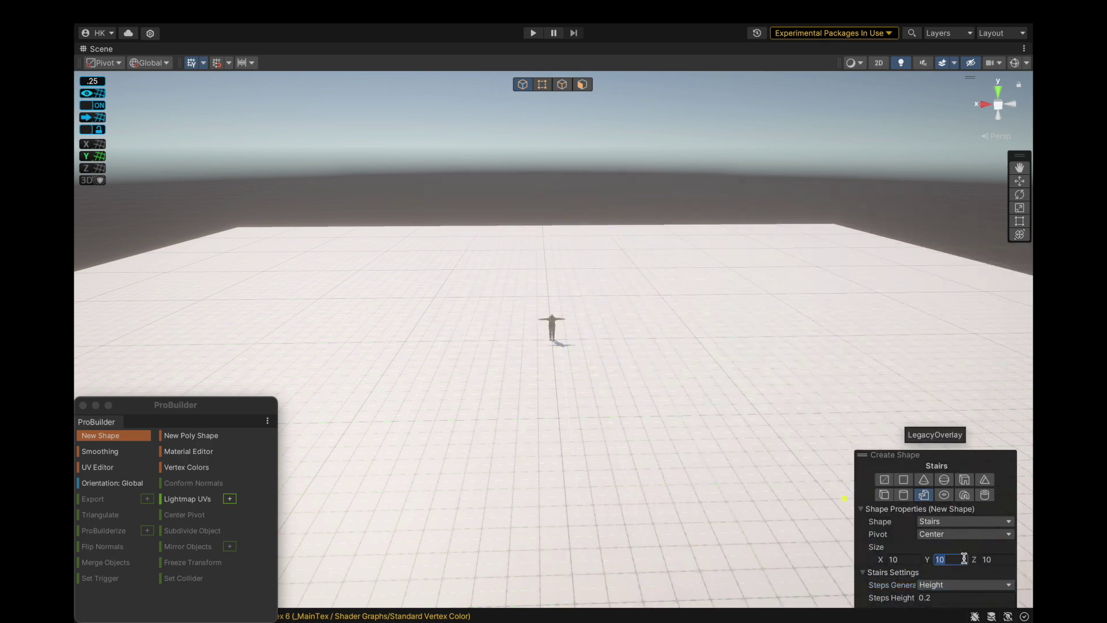
text(2)
click(919, 559)
text(2)
click(1006, 558)
text(2)
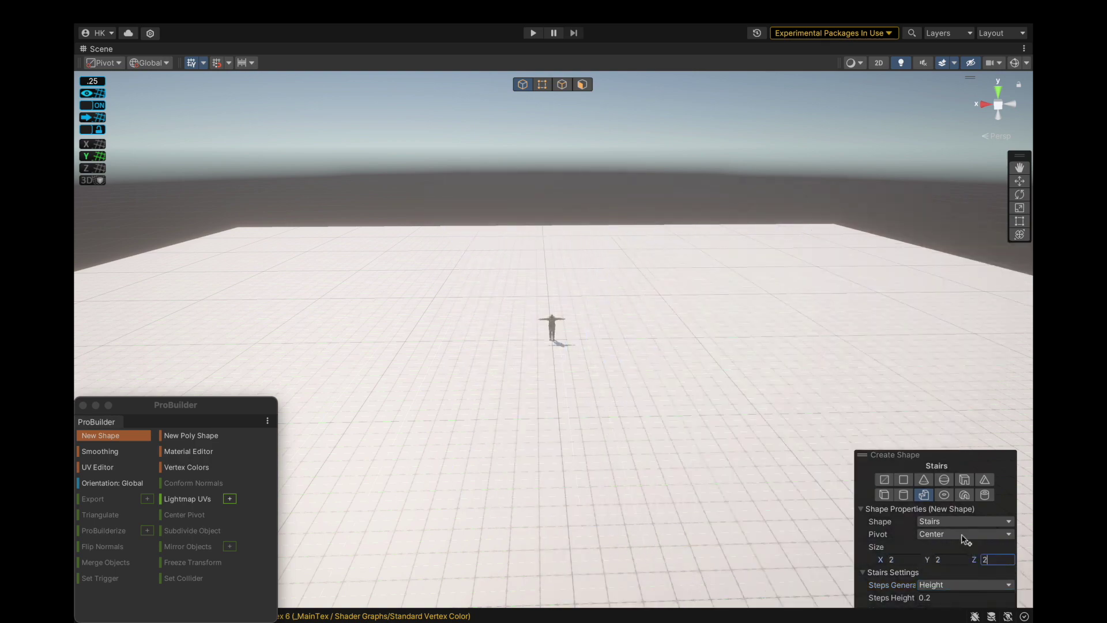
Place the stairs on the ground near the player at position 0, 1, 3 and restore the Scene view's size
scroll(588, 411, up, 5)
alt+drag(492, 397, 750, 387)
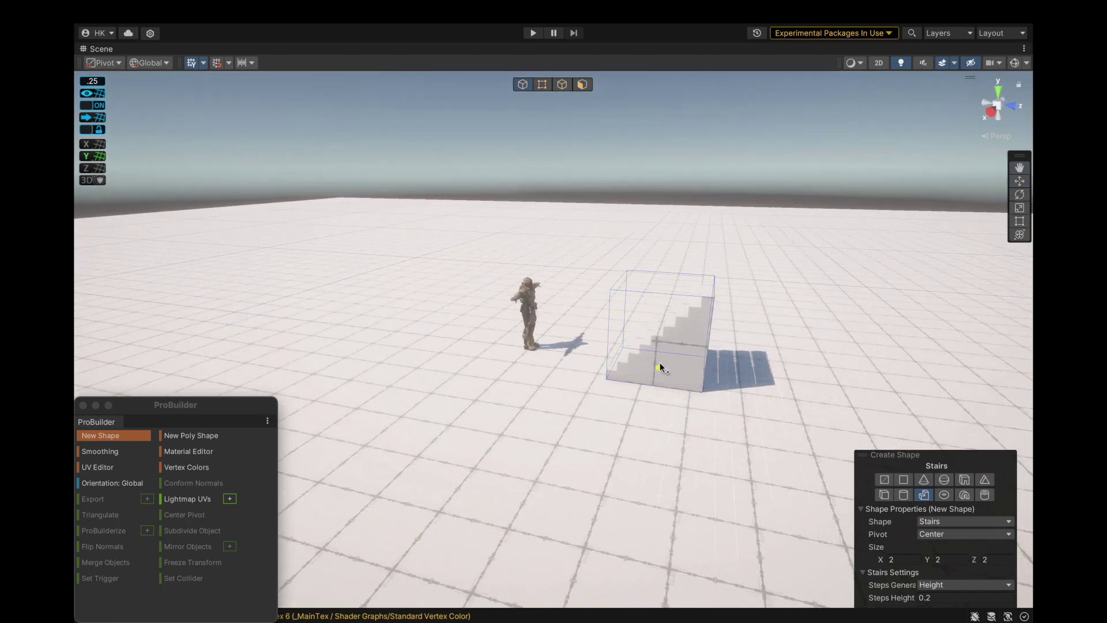
click(652, 361)
alt+drag(650, 360, 803, 317)
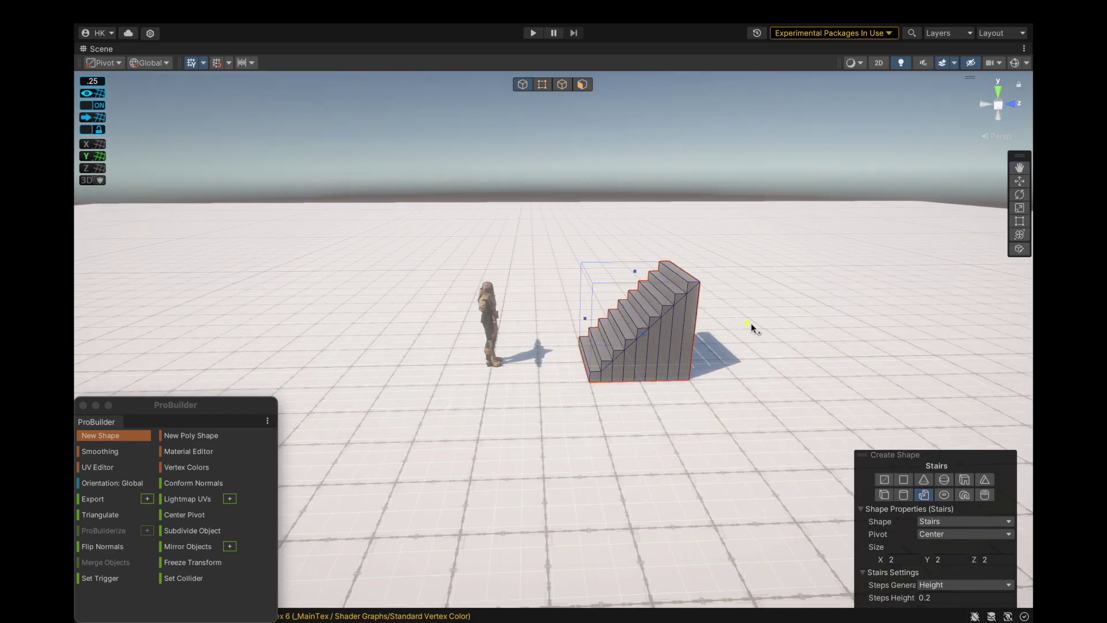
key(e)
double_click(115, 49)
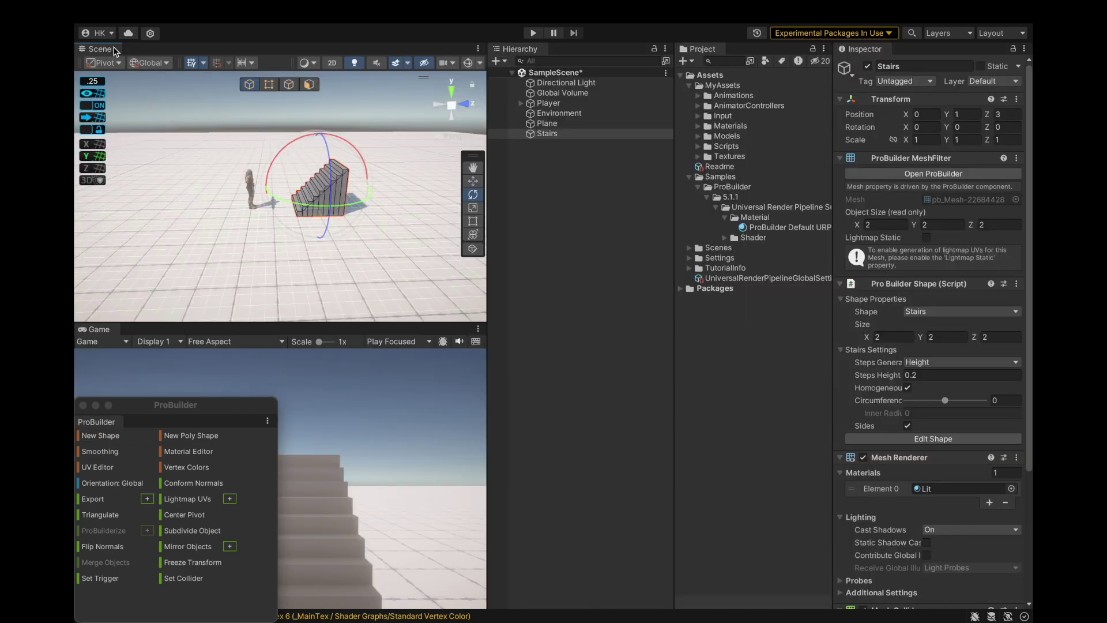
drag(182, 396, 179, 383)
click(278, 602)
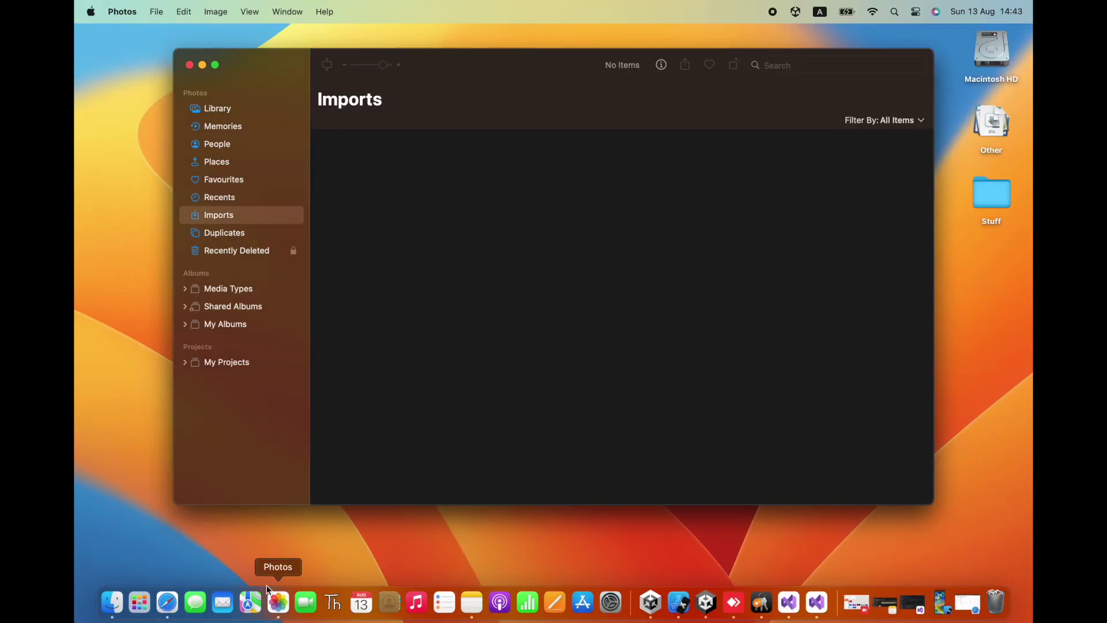
right_click(278, 602)
click(282, 567)
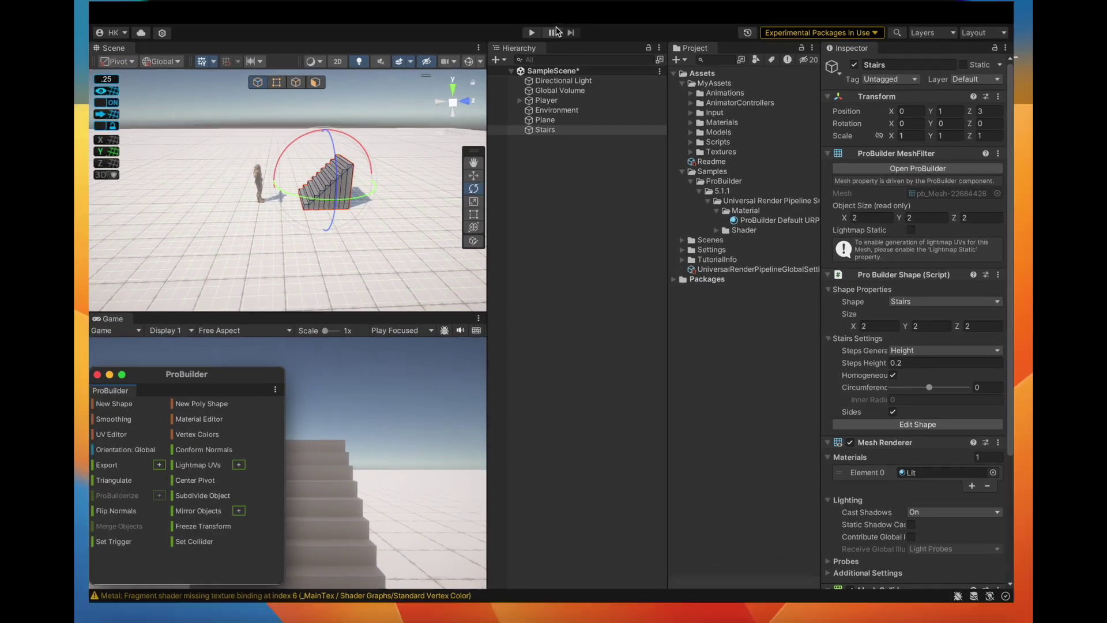
key(ctrl+Up)
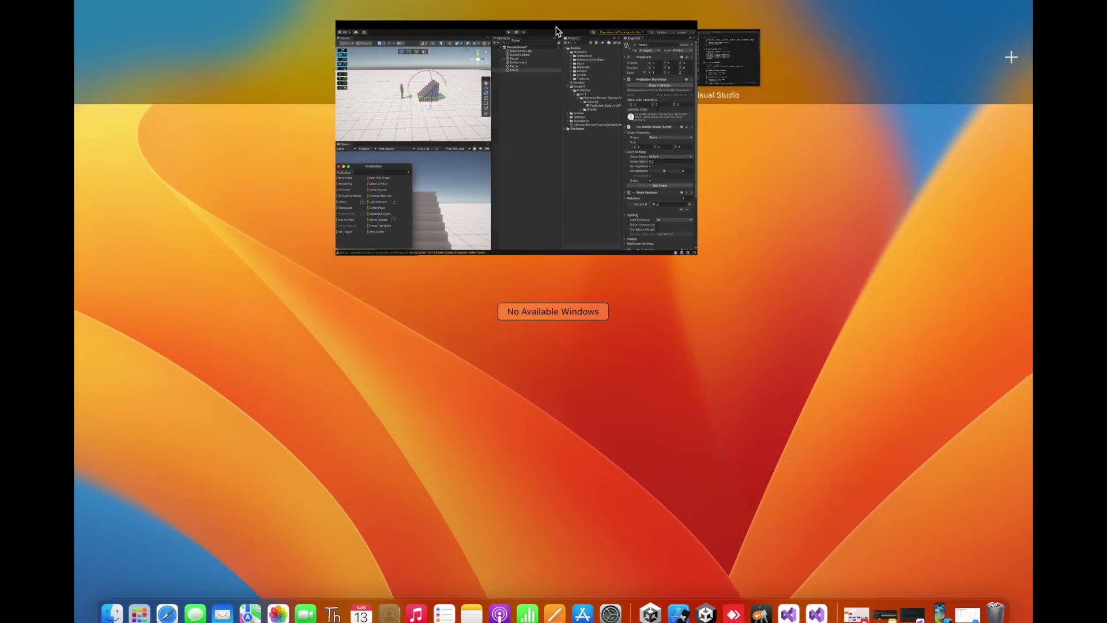
drag(717, 67, 524, 67)
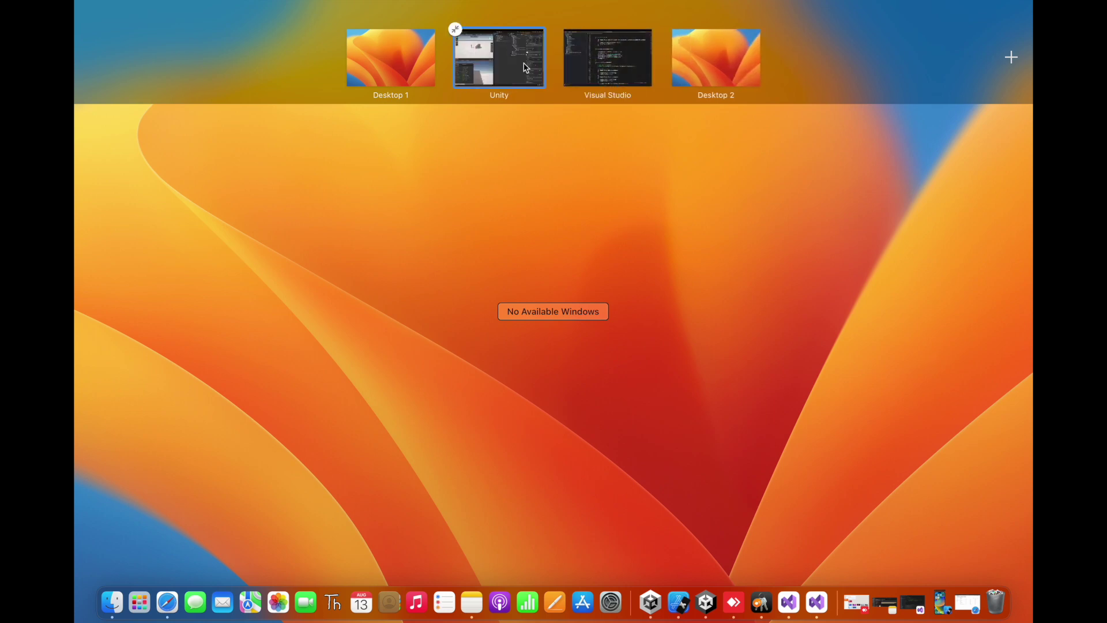
click(525, 66)
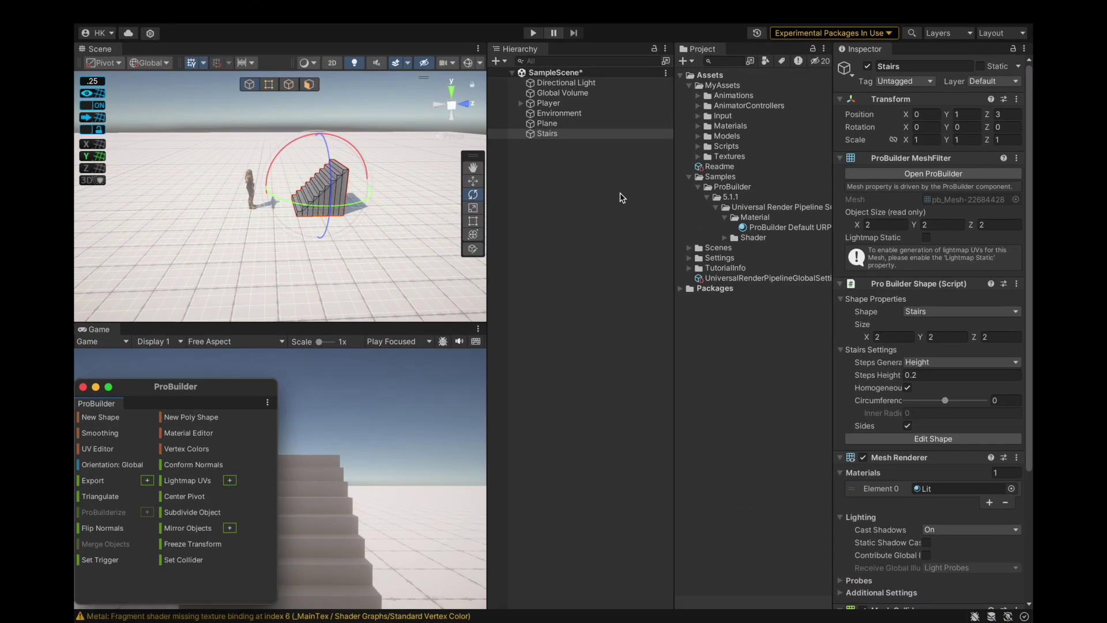
Apply the ProBuilder Default URP material to the Stairs object
scroll(355, 214, up, 2)
drag(770, 231, 570, 135)
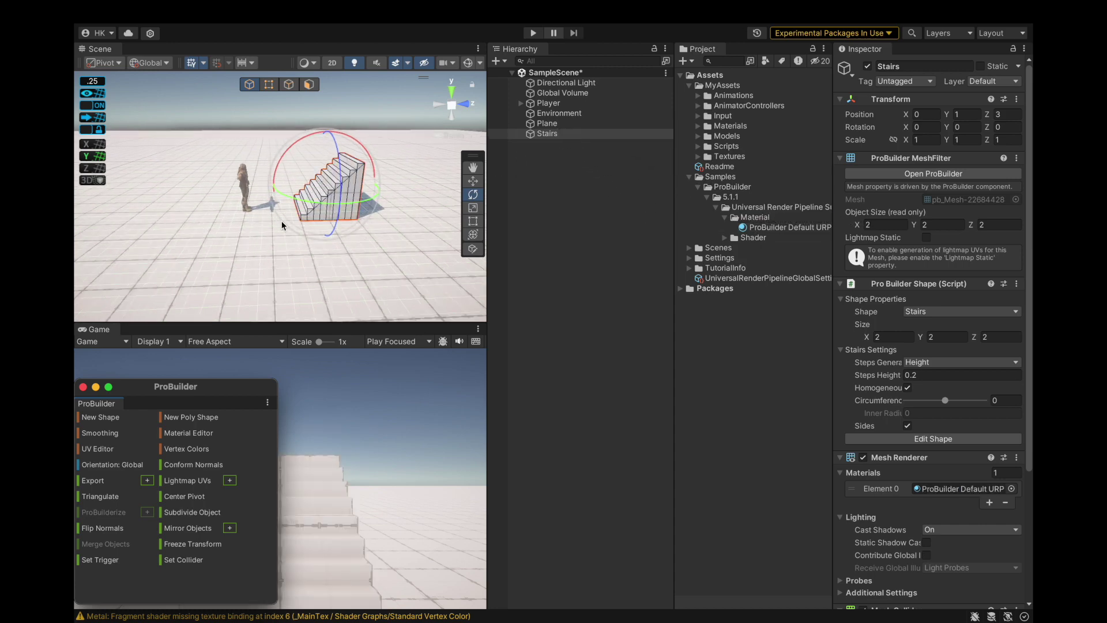
Inspect the ProBuilder Default URP material, then clear the shader warning from the Console and close it
click(796, 230)
click(848, 95)
click(848, 94)
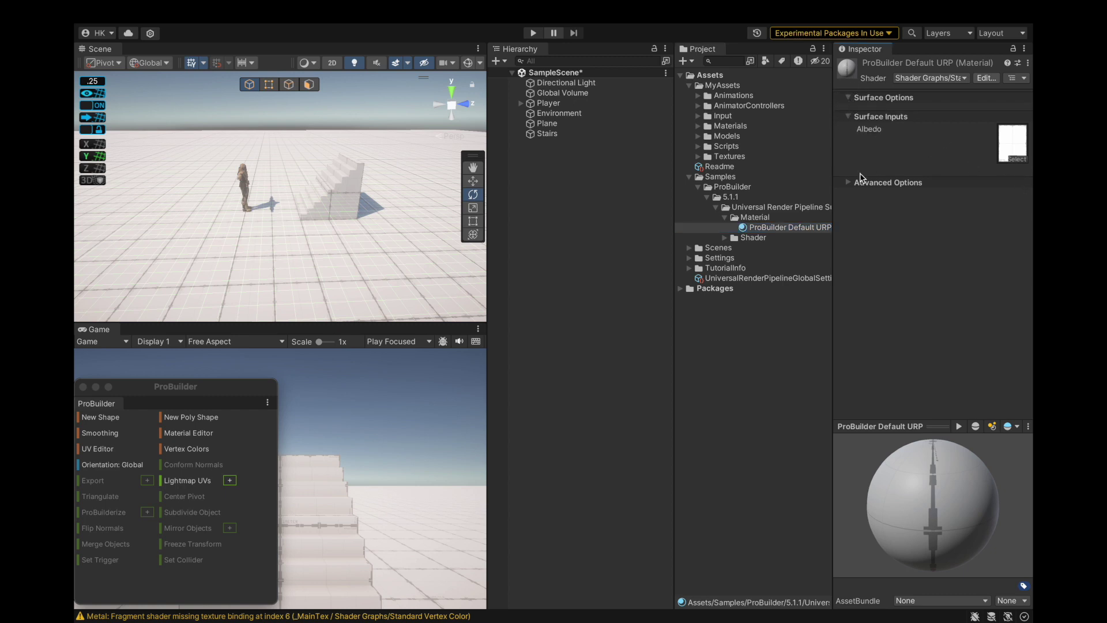
click(247, 617)
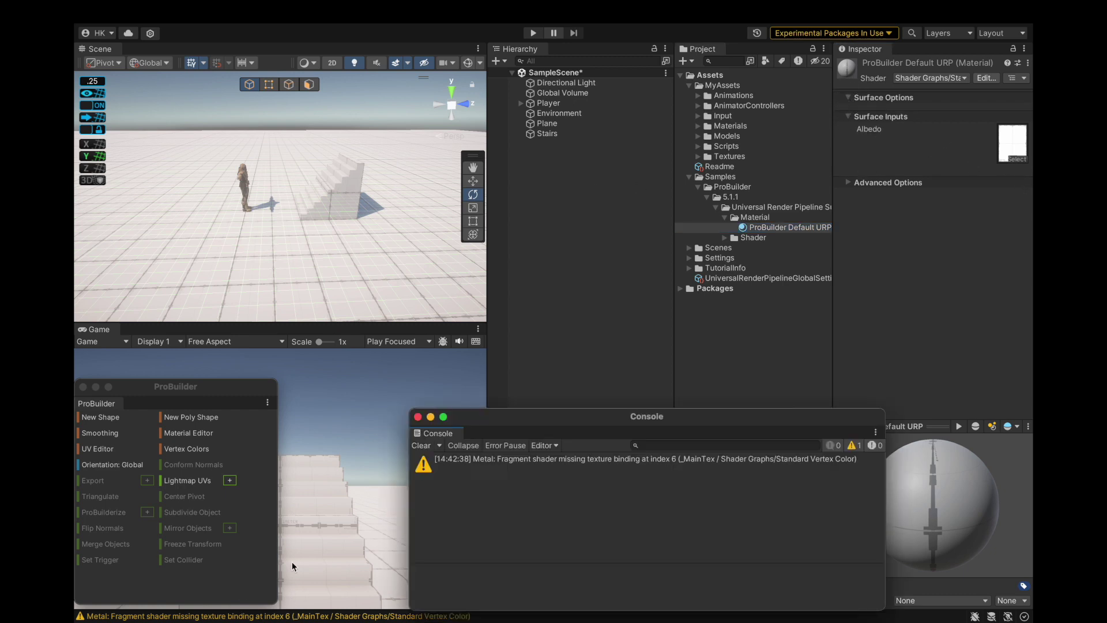
click(425, 445)
click(418, 416)
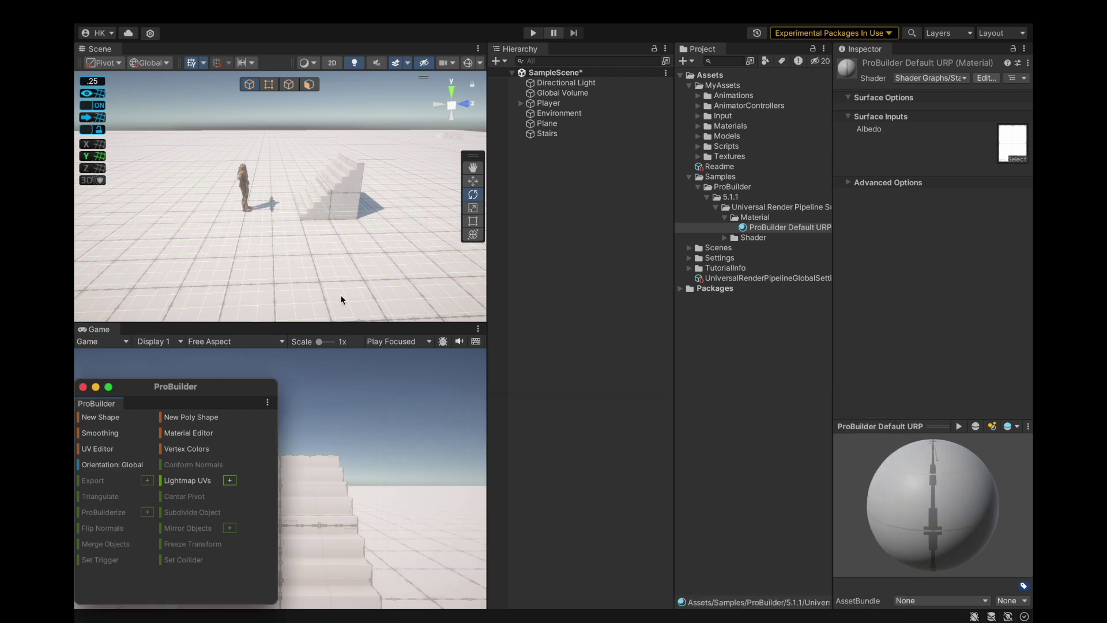
Save the project with the new stairs
scroll(300, 181, down, 2)
scroll(300, 179, down, 2)
mouse_move(300, 180)
alt+mouse_down()
mouse_move(303, 199)
mouse_move(291, 196)
alt+mouse_up()
click(152, 12)
click(151, 175)
Start a new ProBuilder Cube shape with size 1 in X, Y and Z
alt+drag(340, 138, 305, 243)
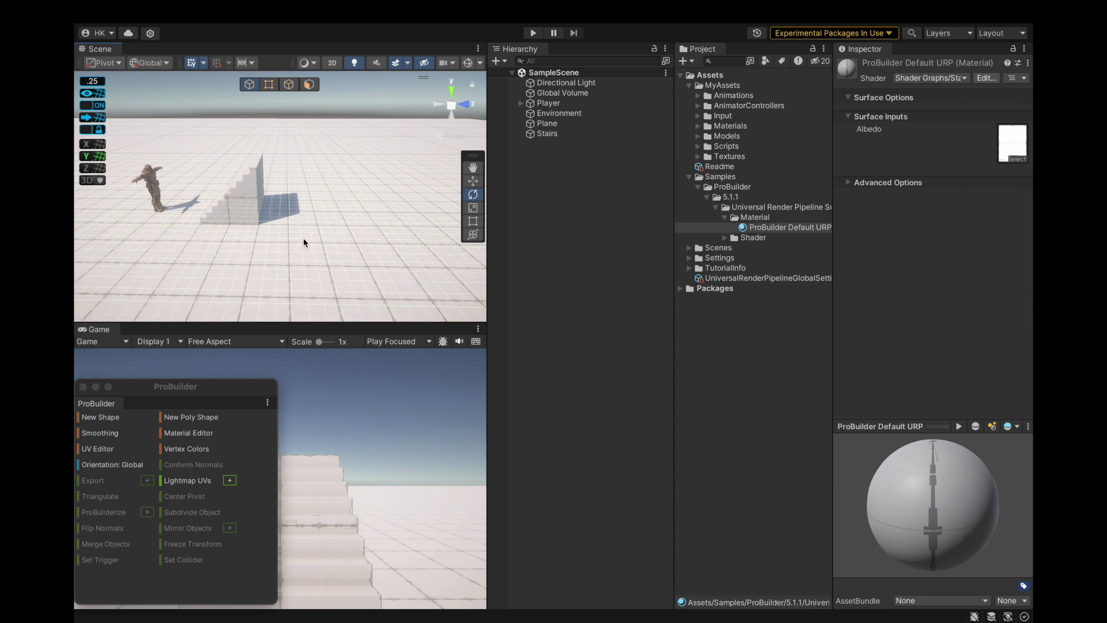
click(100, 417)
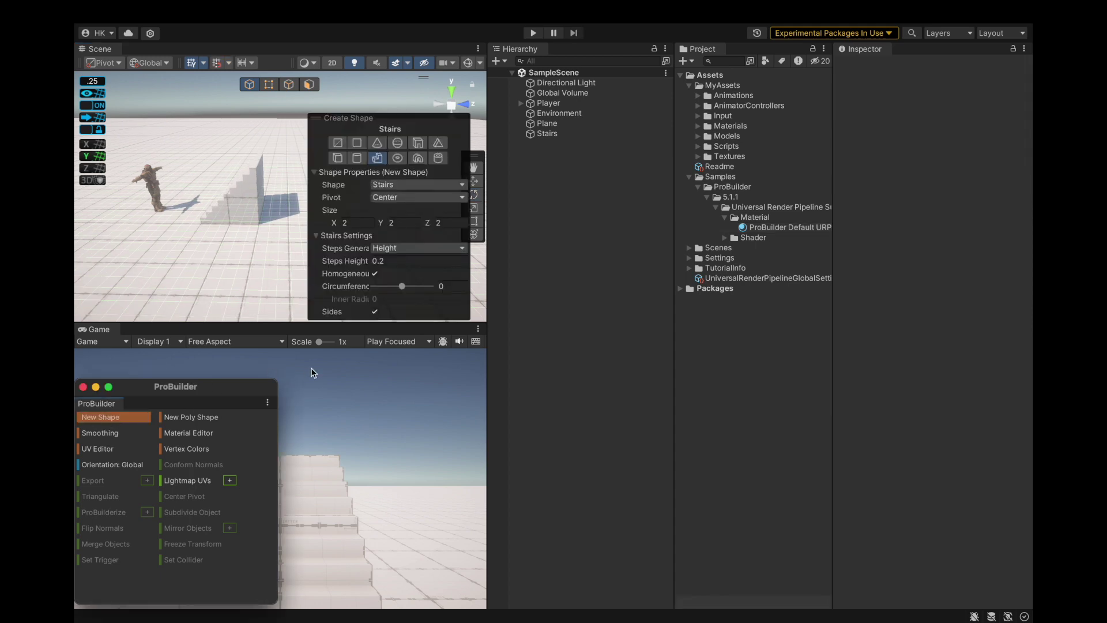
click(337, 158)
click(361, 224)
text(1)
key(Tab)
text(1)
Place the cube on the top step of the stairs at position 0.25, 2.5, 4
scroll(198, 258, down, 3)
scroll(267, 193, up, 4)
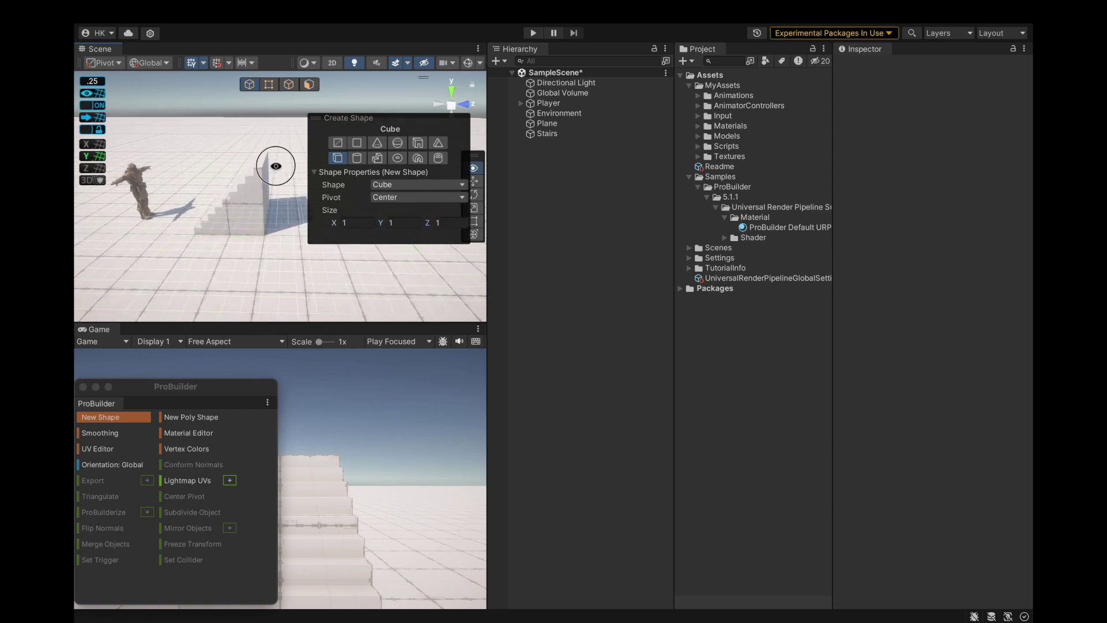
alt+drag(276, 166, 92, 155)
scroll(210, 190, down, 3)
scroll(251, 178, up, 4)
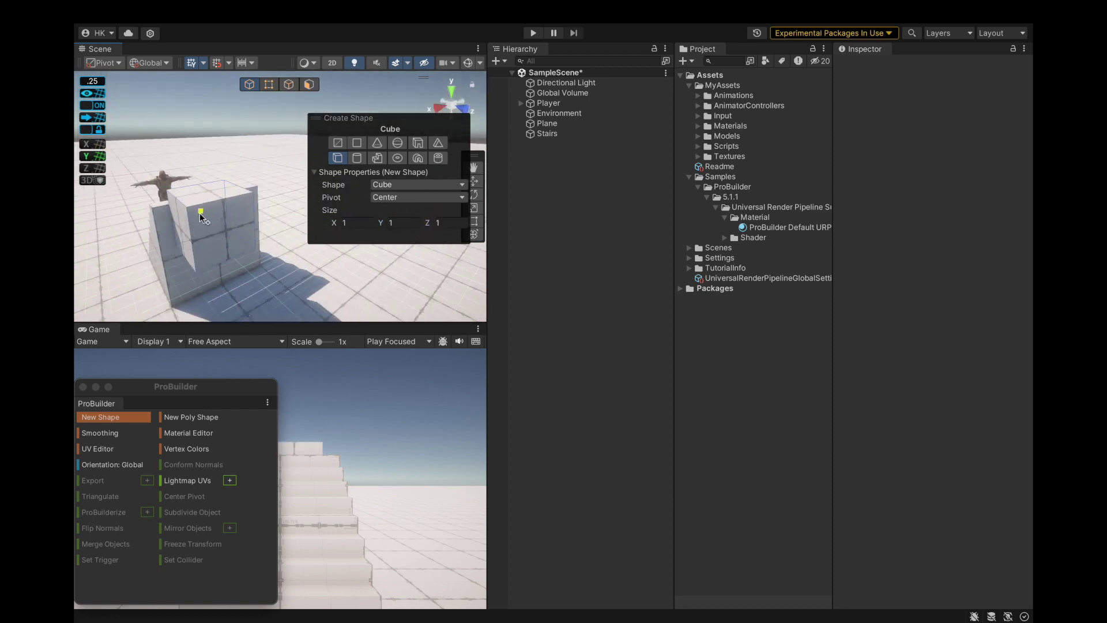
click(192, 196)
scroll(193, 196, up, 1)
alt+drag(263, 191, 439, 205)
scroll(264, 259, down, 3)
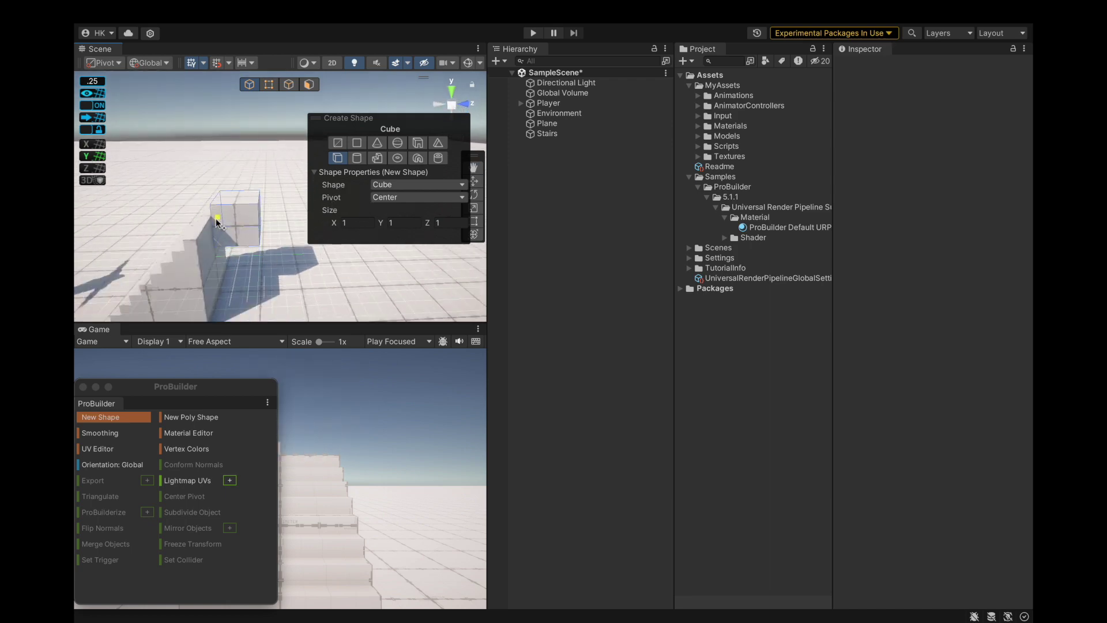
click(207, 222)
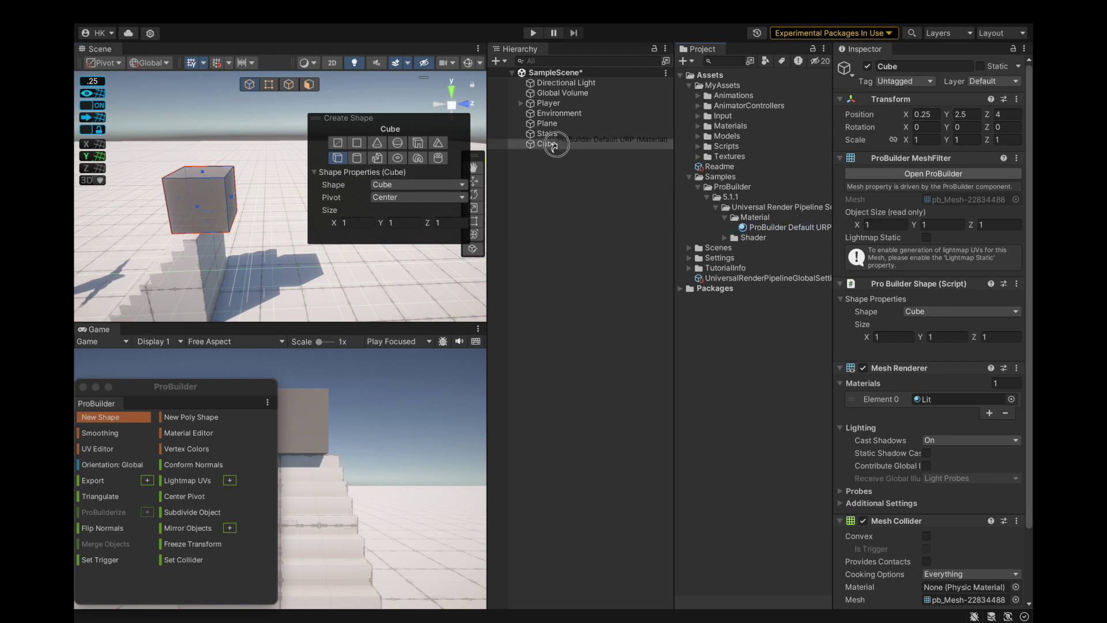
Apply the ProBuilder Default URP material to the Cube object
drag(555, 145, 554, 144)
scroll(235, 188, down, 3)
scroll(236, 187, up, 1)
alt+drag(249, 263, 497, 225)
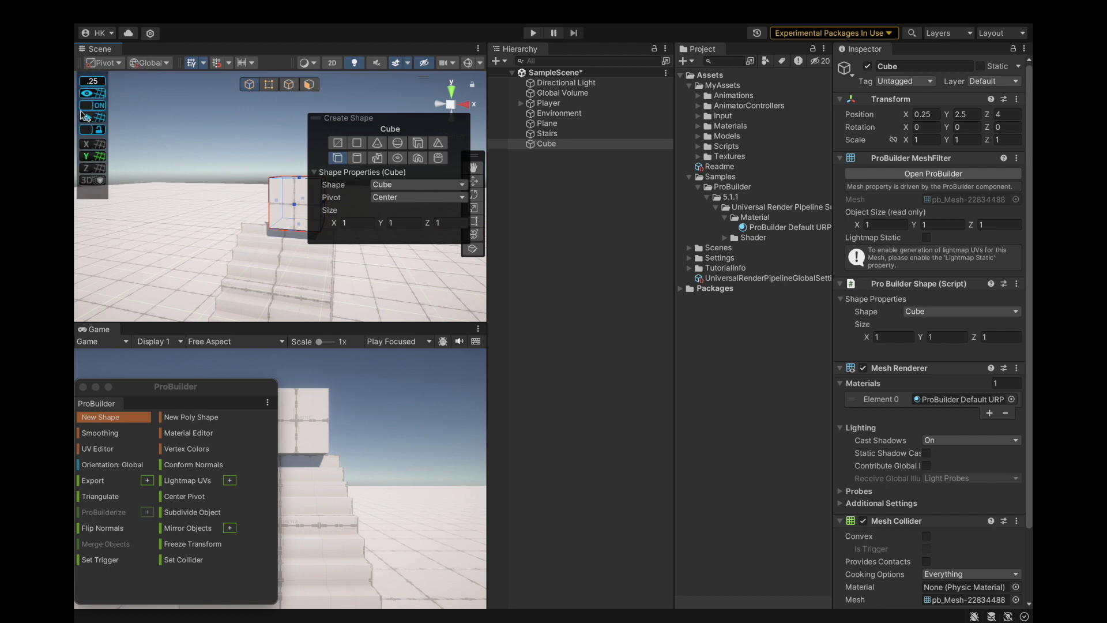
Move the cube behind the top of the stairs to position 0, 1.75, 4.5
click(475, 182)
alt+drag(370, 235, 124, 226)
drag(295, 198, 314, 201)
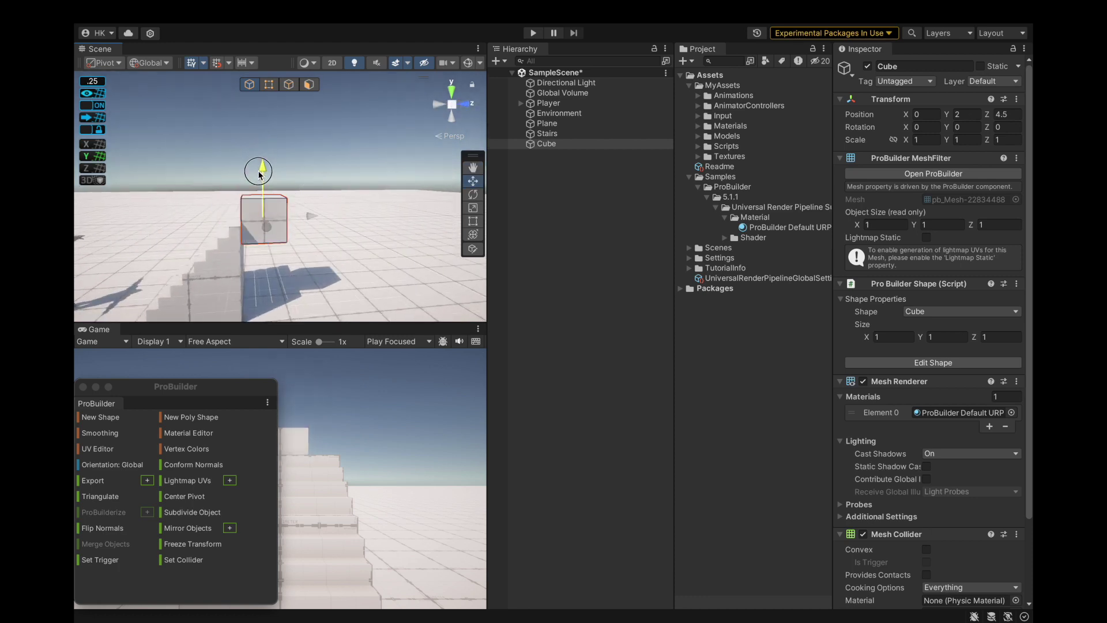
alt+drag(366, 201, 373, 244)
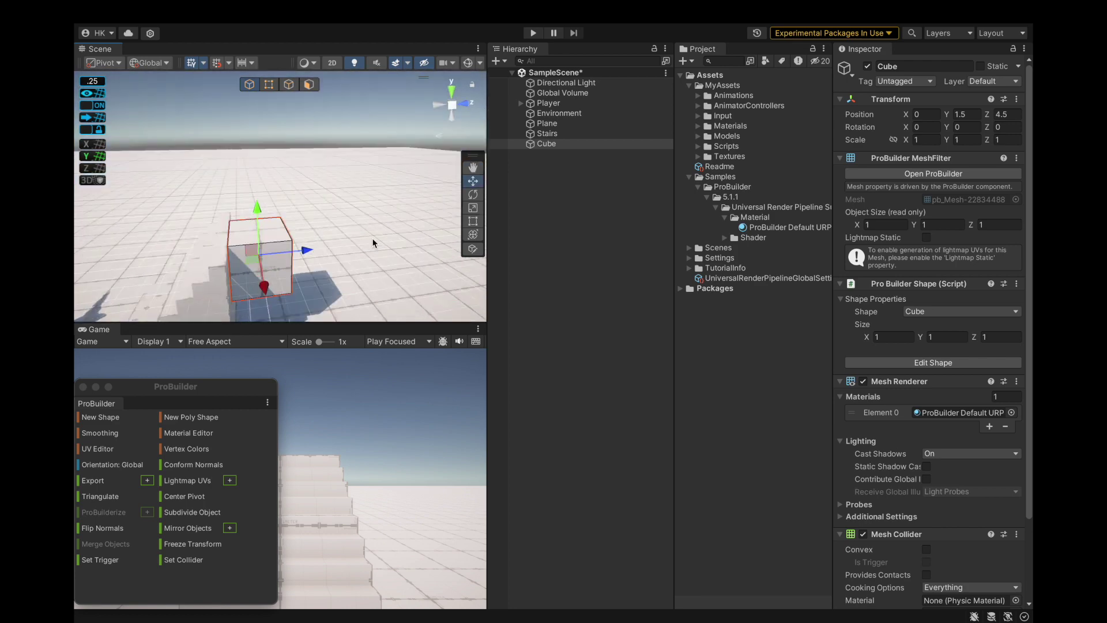
alt+drag(270, 241, 320, 171)
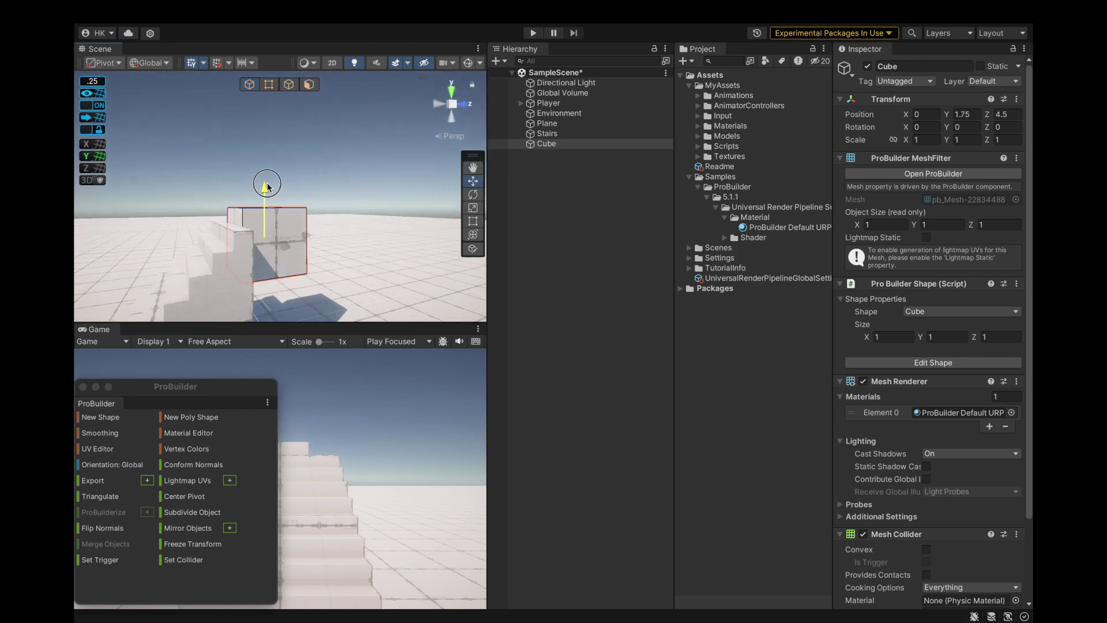
Reshape the cube by its faces to 0.5 high and 2.25 long in Z, and save the project
click(309, 84)
alt+drag(317, 190, 223, 271)
alt+drag(373, 228, 299, 286)
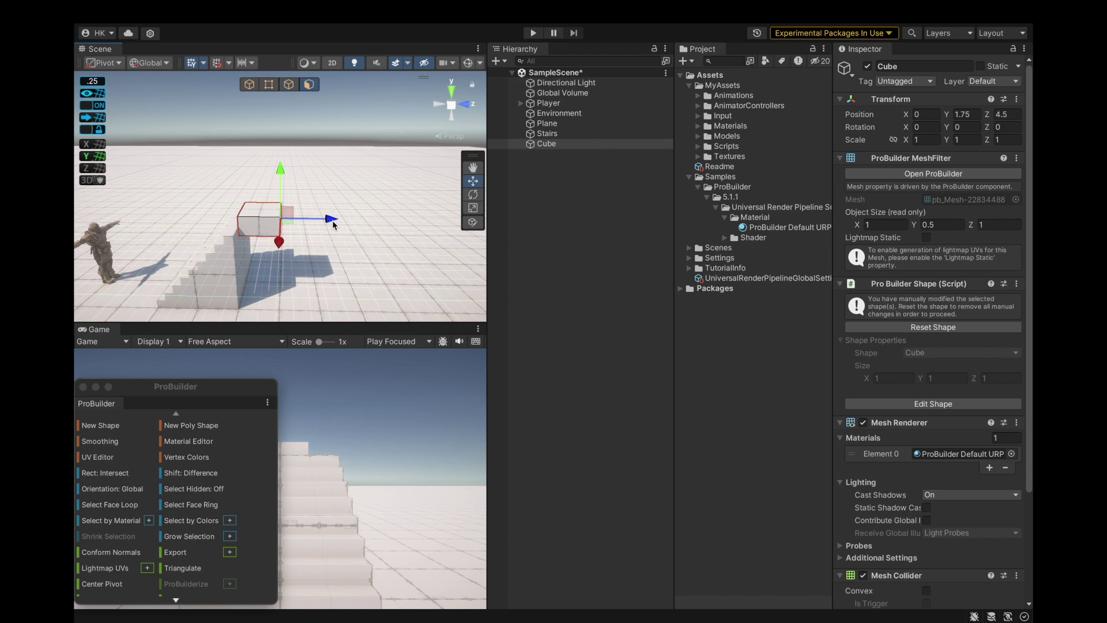
alt+drag(386, 234, 354, 277)
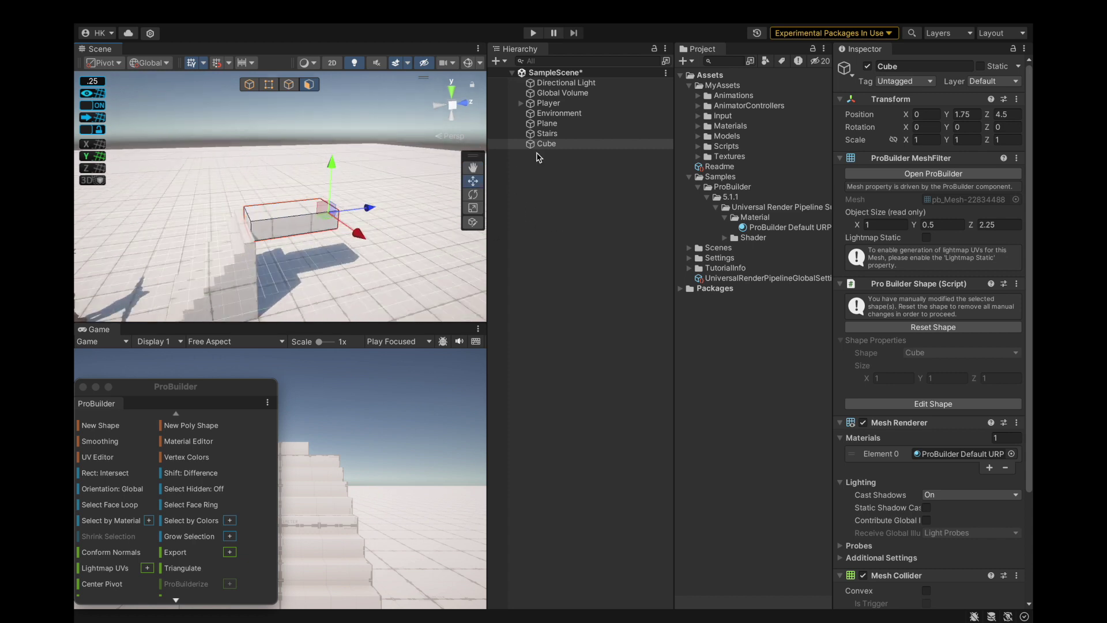
click(250, 85)
click(155, 10)
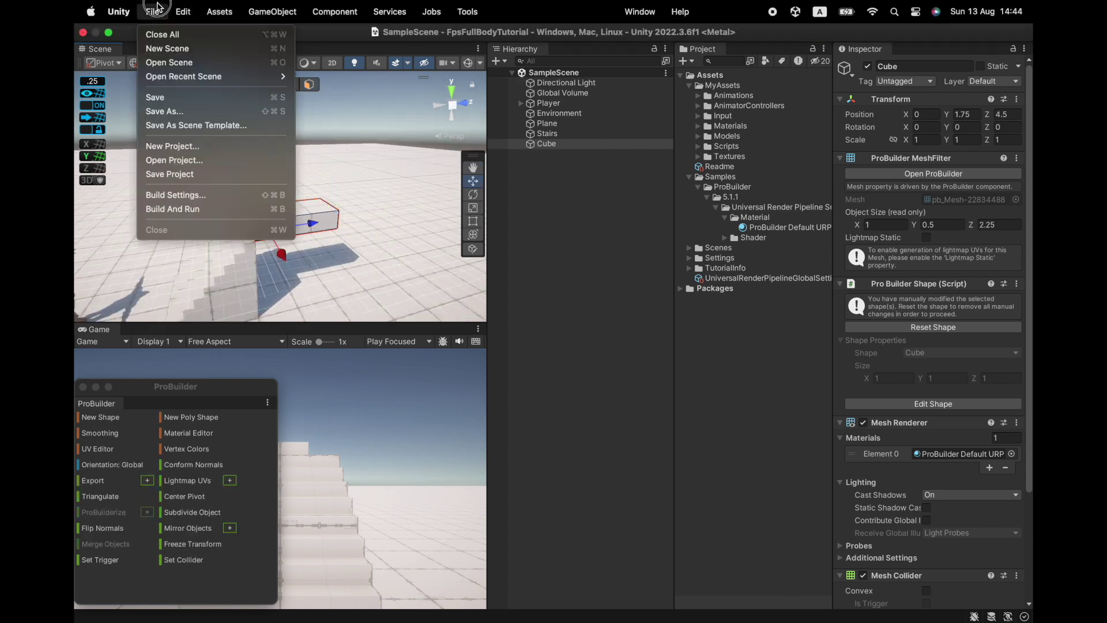
click(170, 174)
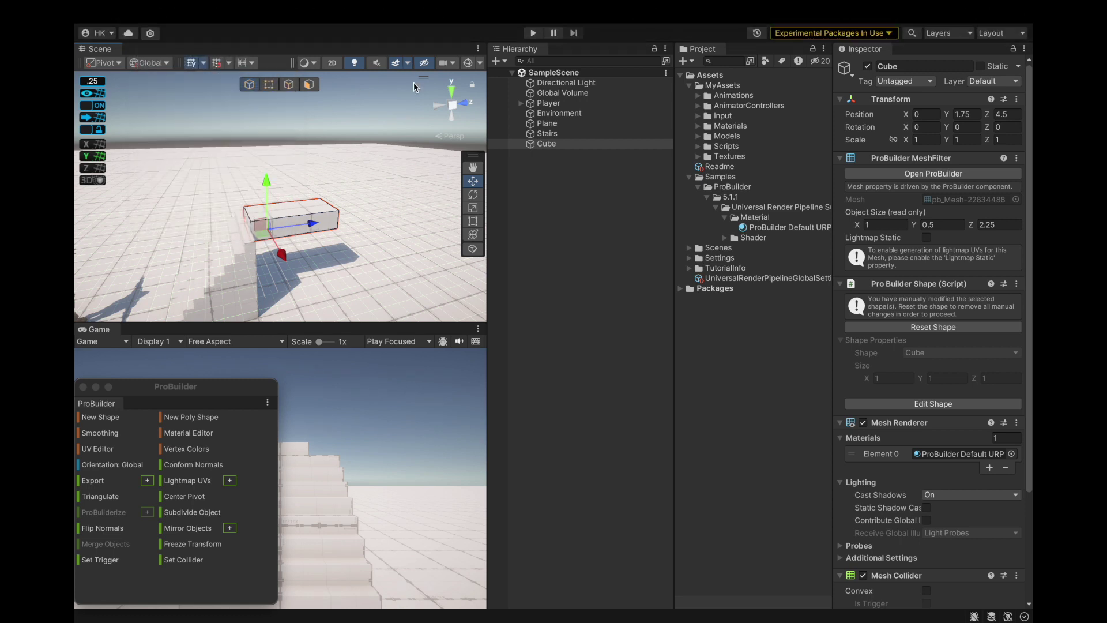
Close ProGrids and the ProBuilder window, and save the project
click(468, 12)
mouse_move(484, 35)
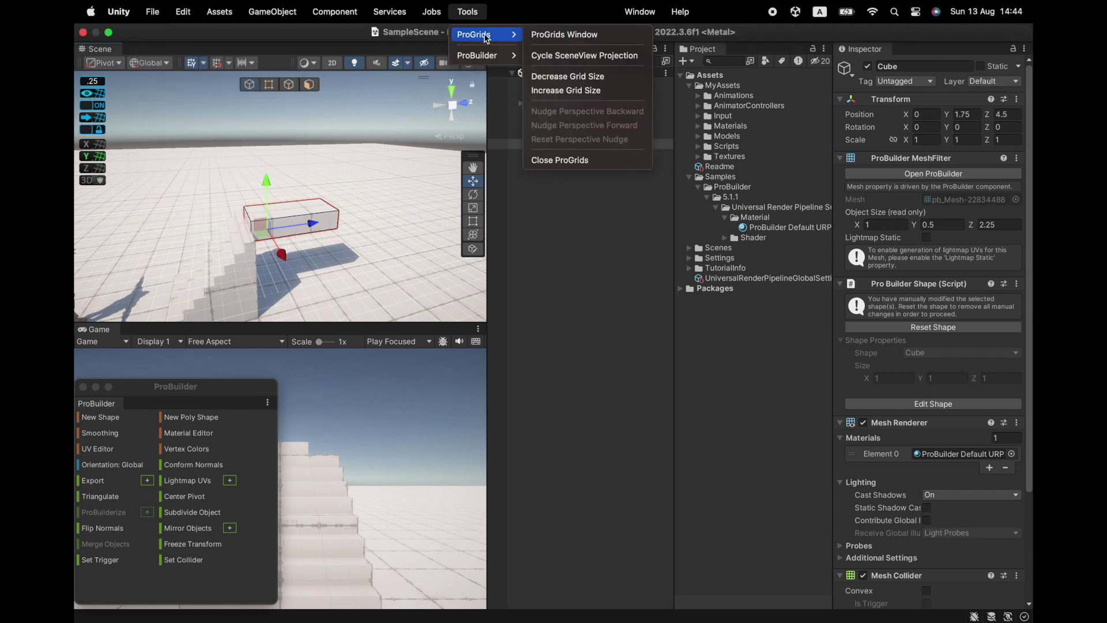
click(545, 160)
mouse_move(510, 58)
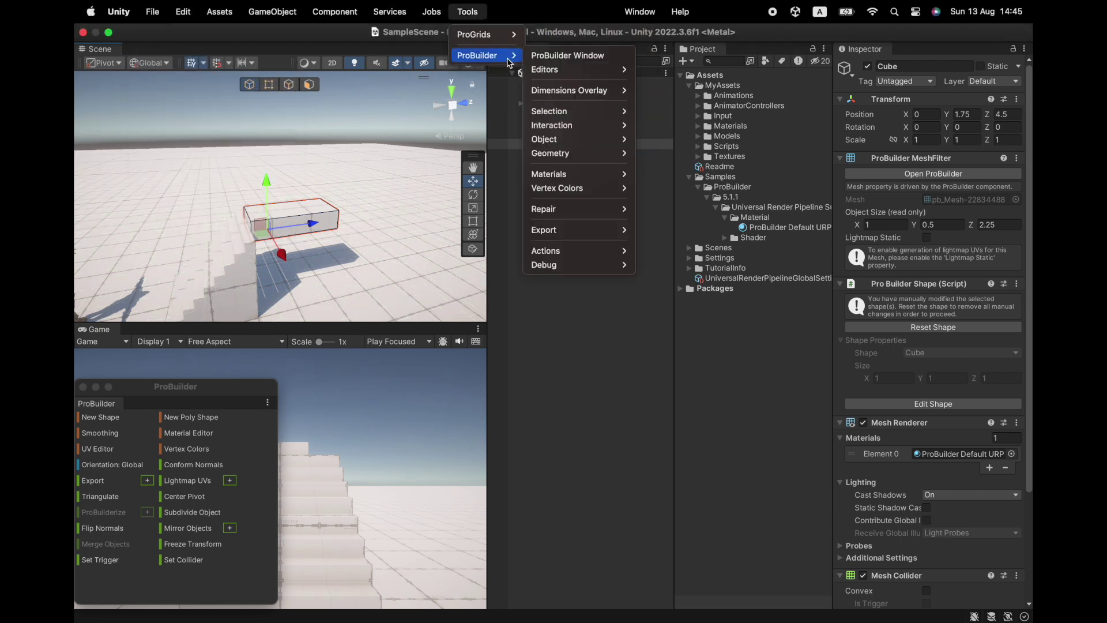
click(500, 327)
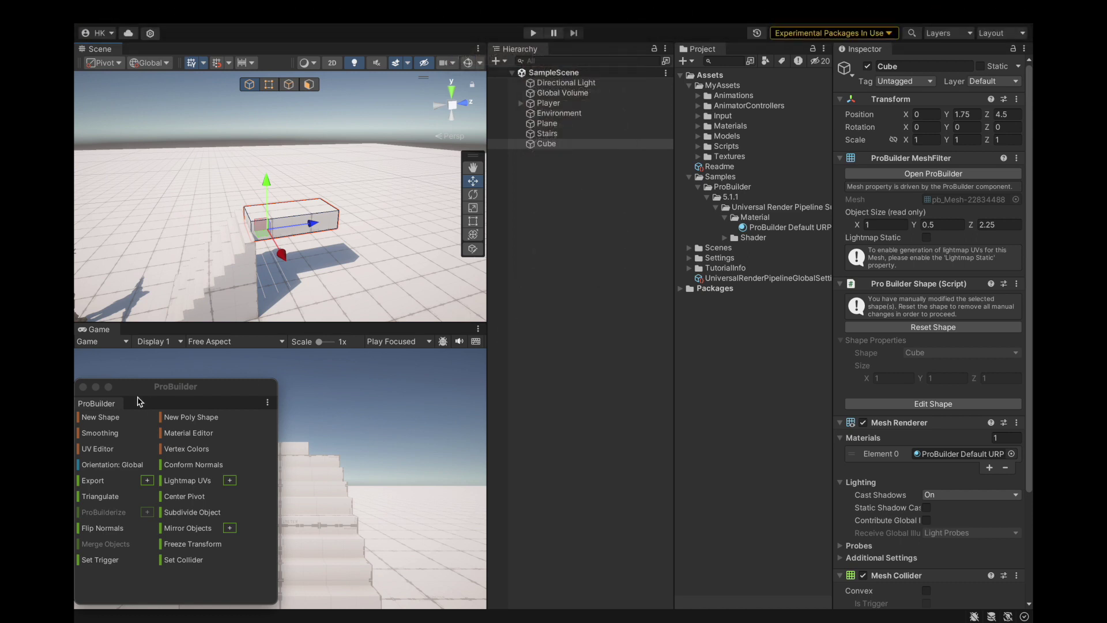
click(83, 387)
click(119, 12)
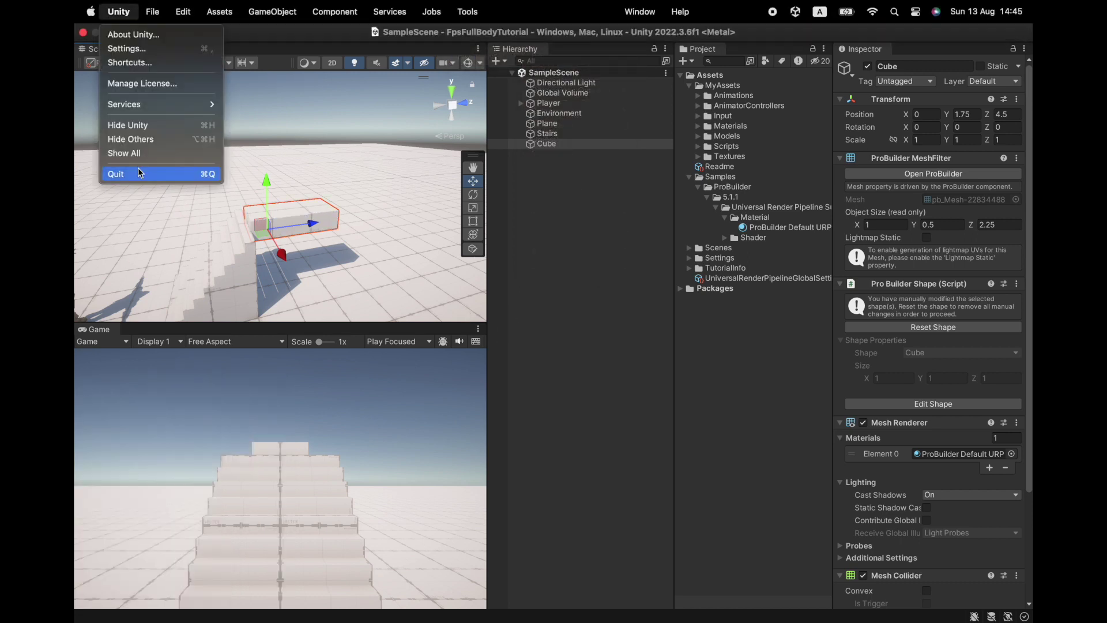
mouse_move(152, 12)
click(164, 173)
Run the scene briefly to check the player in front of the stairs, and stop play mode
alt+drag(124, 257, 306, 202)
scroll(277, 177, down, 5)
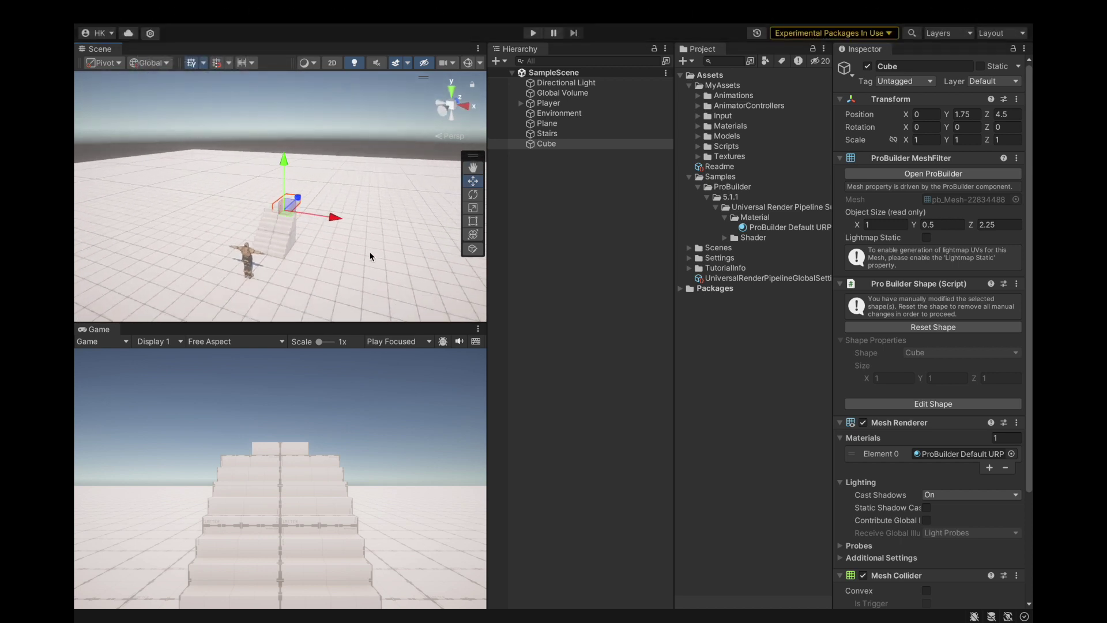
click(571, 256)
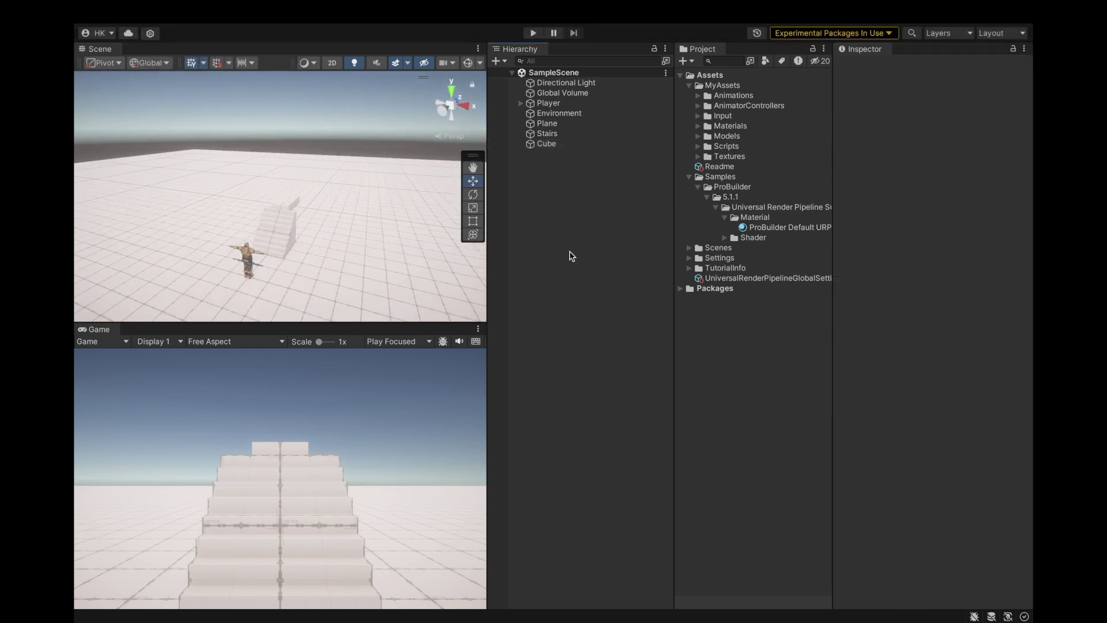
click(533, 34)
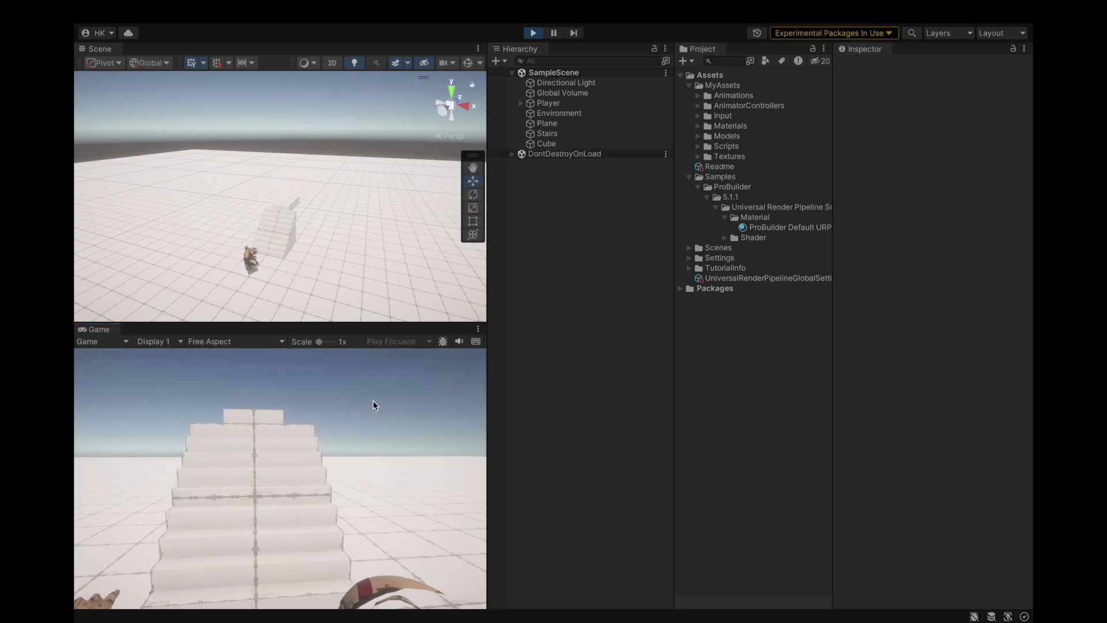
click(533, 33)
Make the Plane, Stairs and Cube children of the Environment object
click(548, 143)
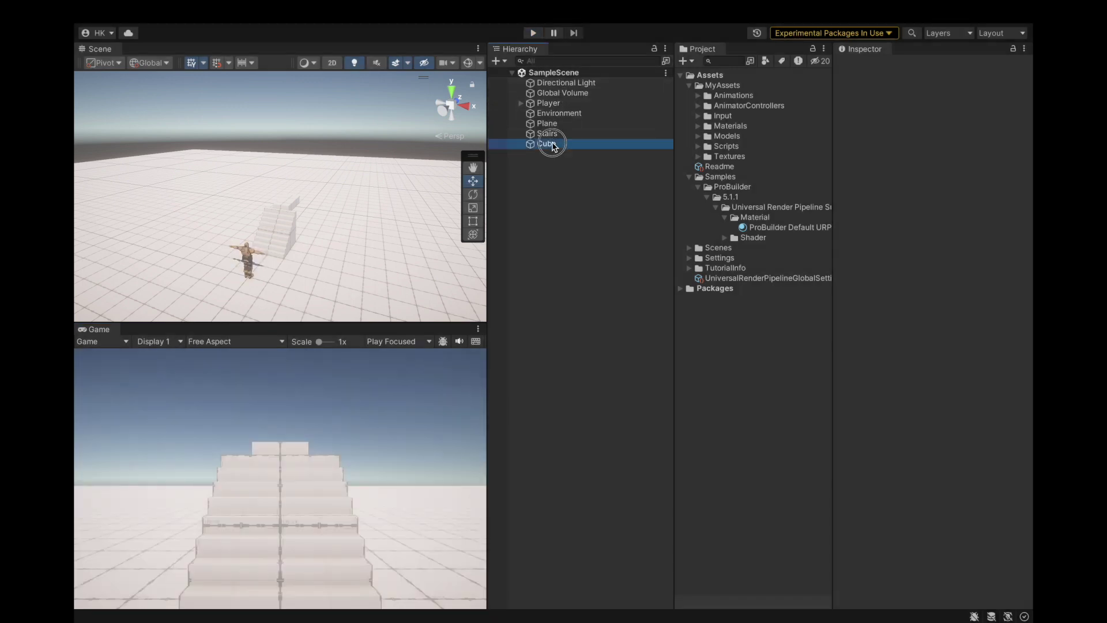
shift+click(552, 118)
shift+click(554, 124)
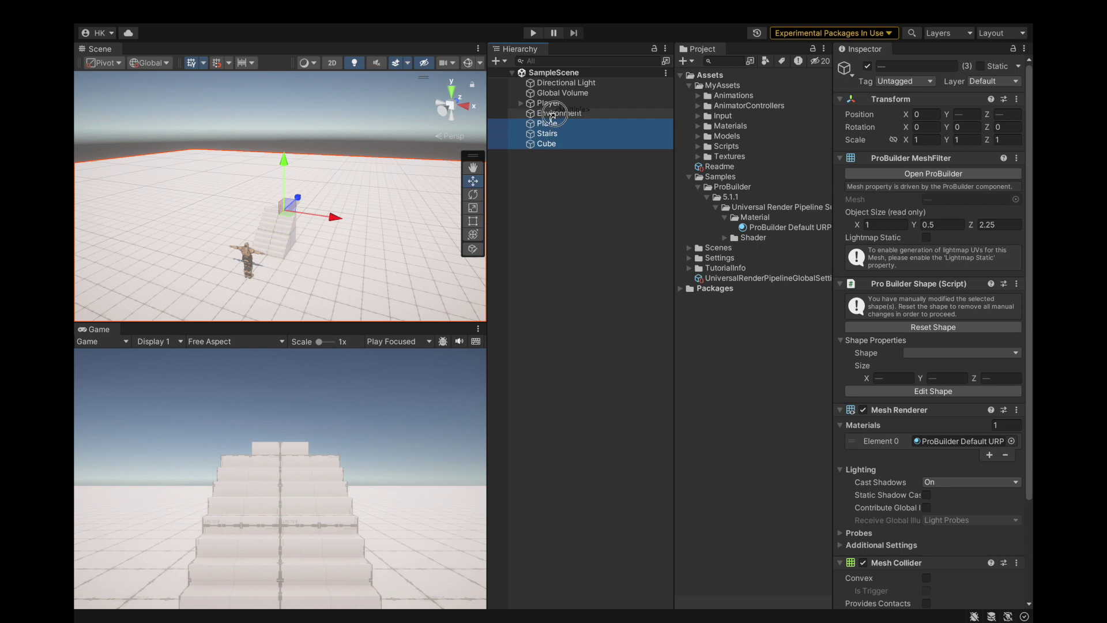
drag(552, 113, 557, 117)
Assign the Plane, Stairs and Cube to the Ground layer and save the project
click(634, 124)
shift+click(628, 144)
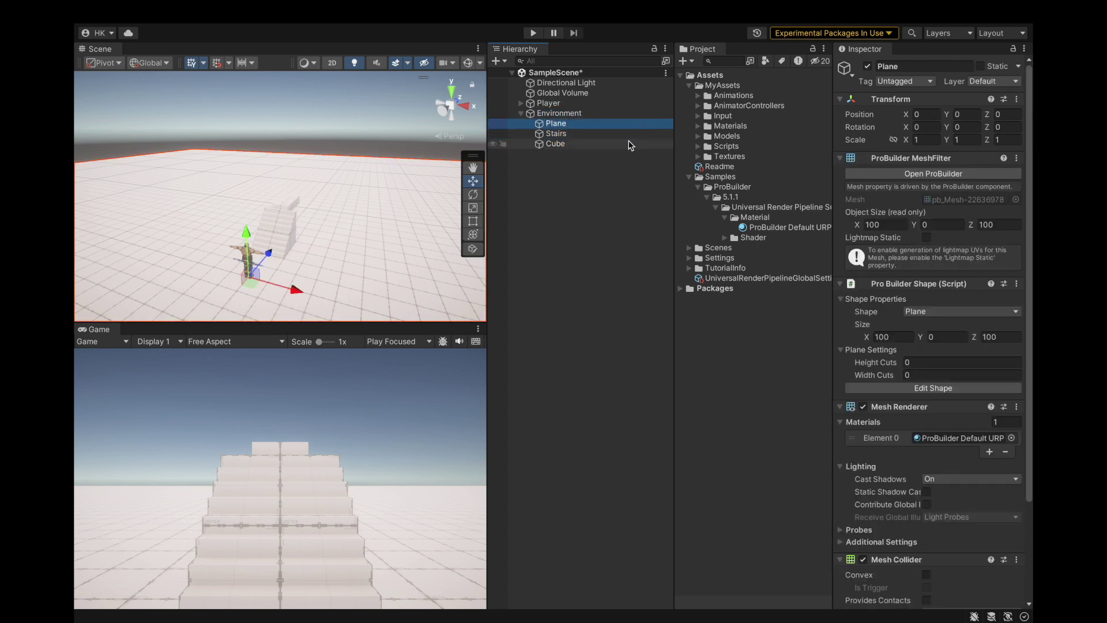
click(984, 82)
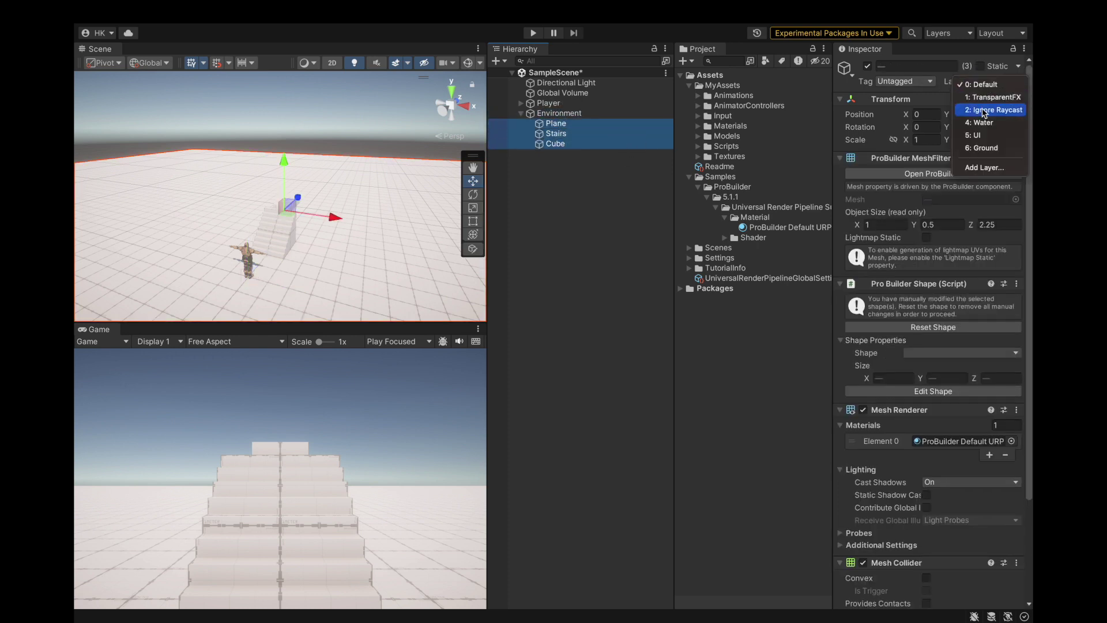
click(982, 148)
key(super+s)
click(152, 11)
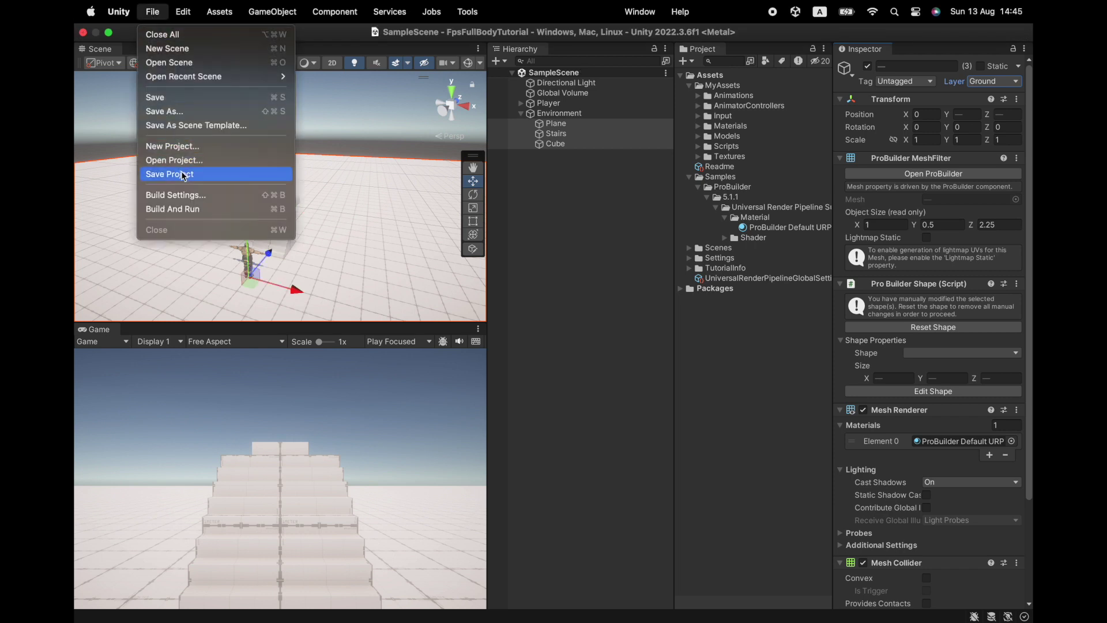
click(215, 173)
click(529, 187)
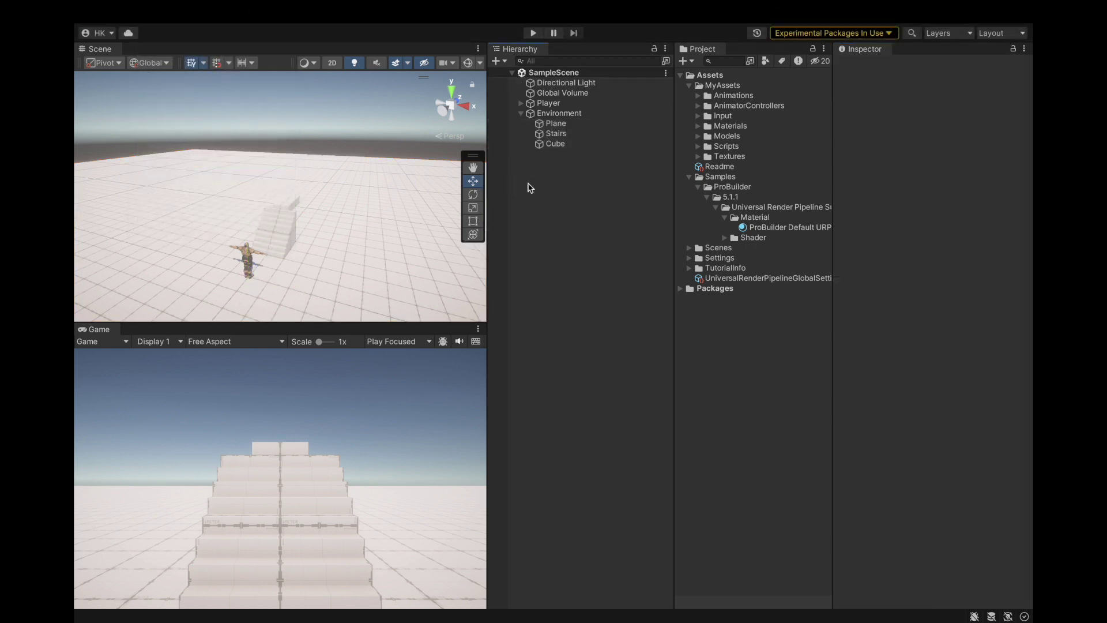
Run the scene and walk the player up the stairs to test movement on the new geometry
click(533, 33)
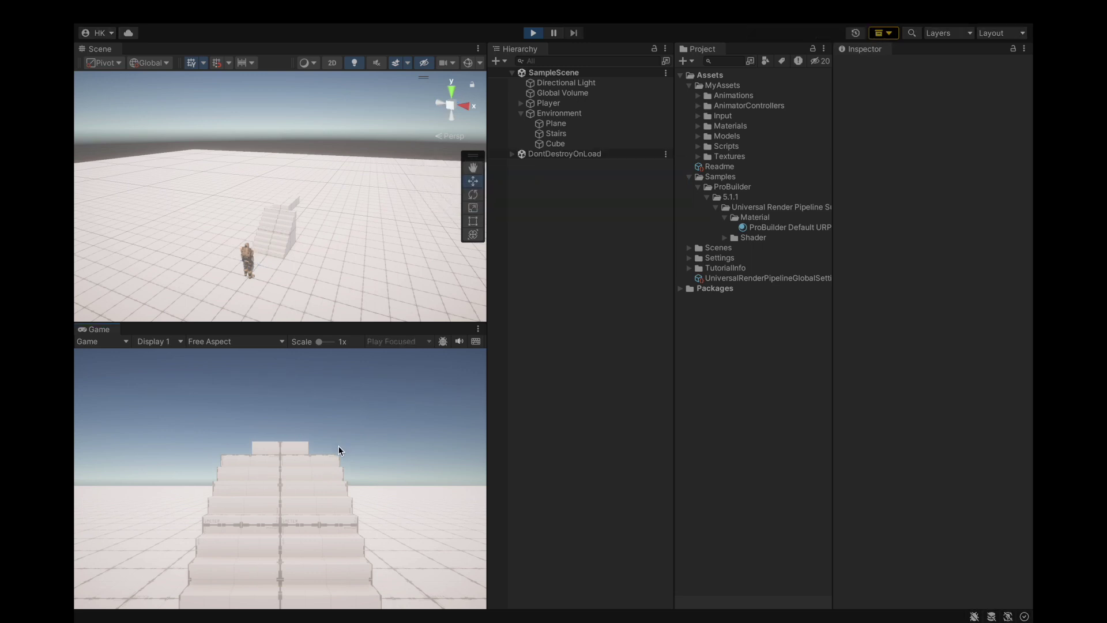
key(w)
key(w)
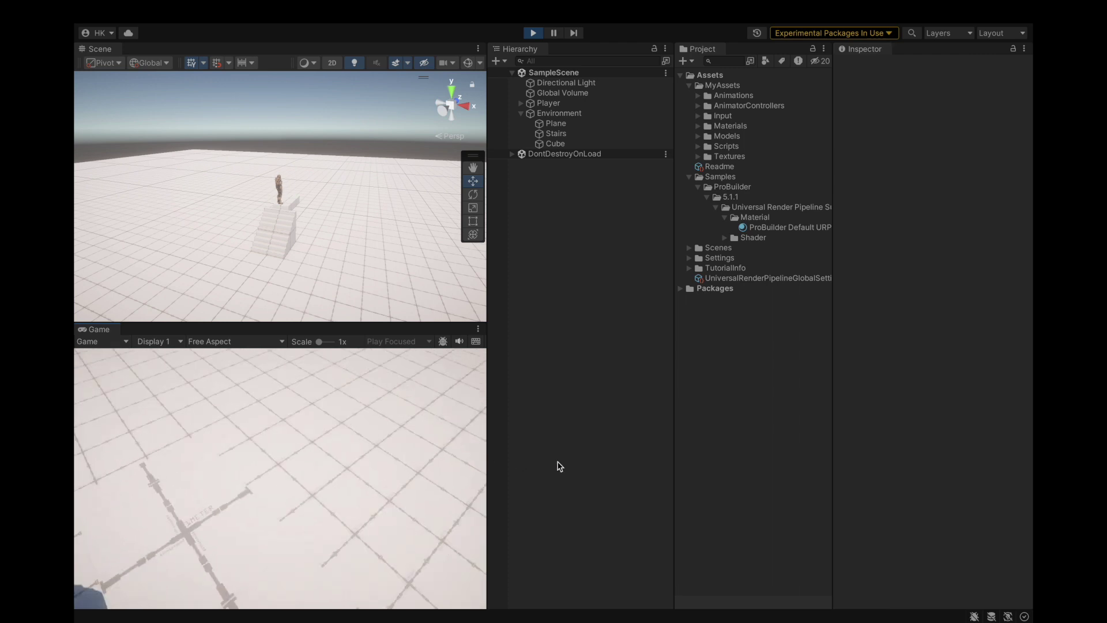
key(w)
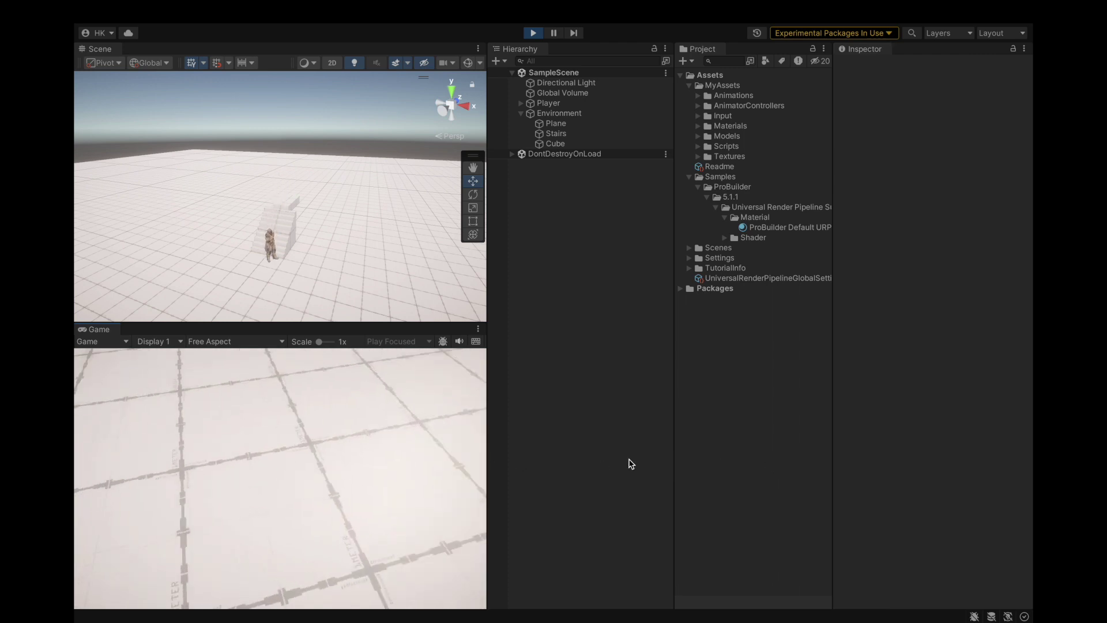
key(w)
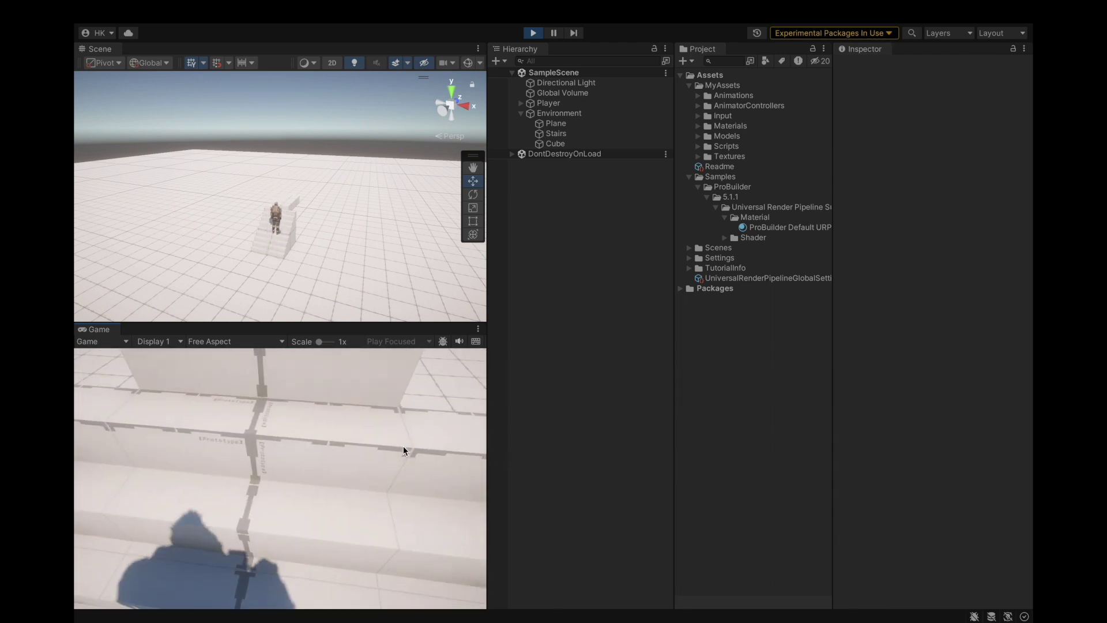
key(w)
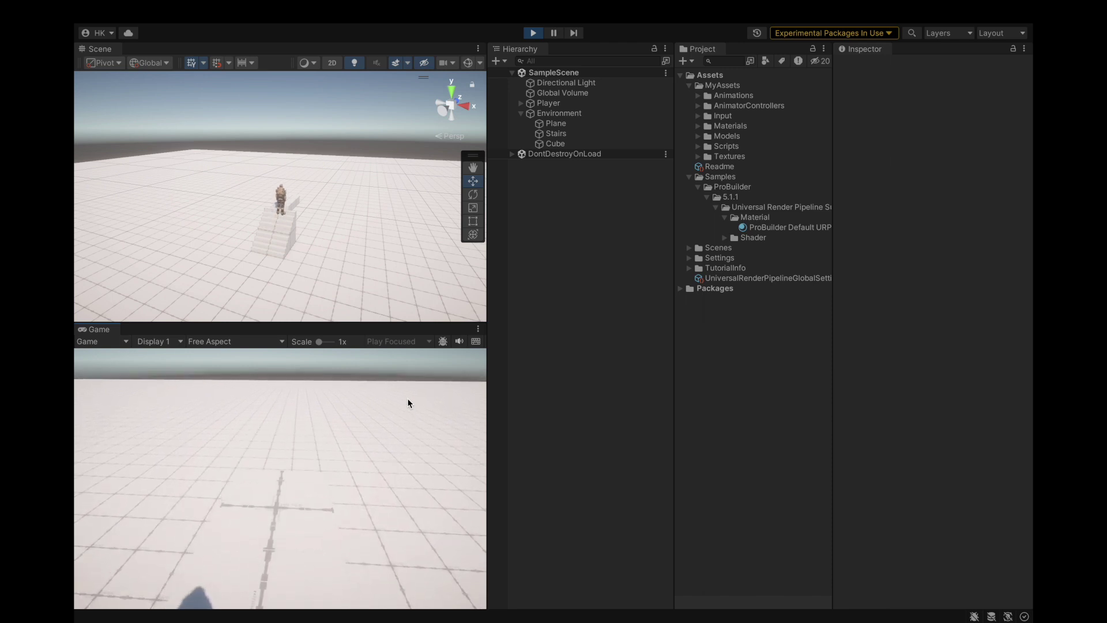
Play-test walking and jumping off the stairs and platform and around them, and stop play mode
key(w)
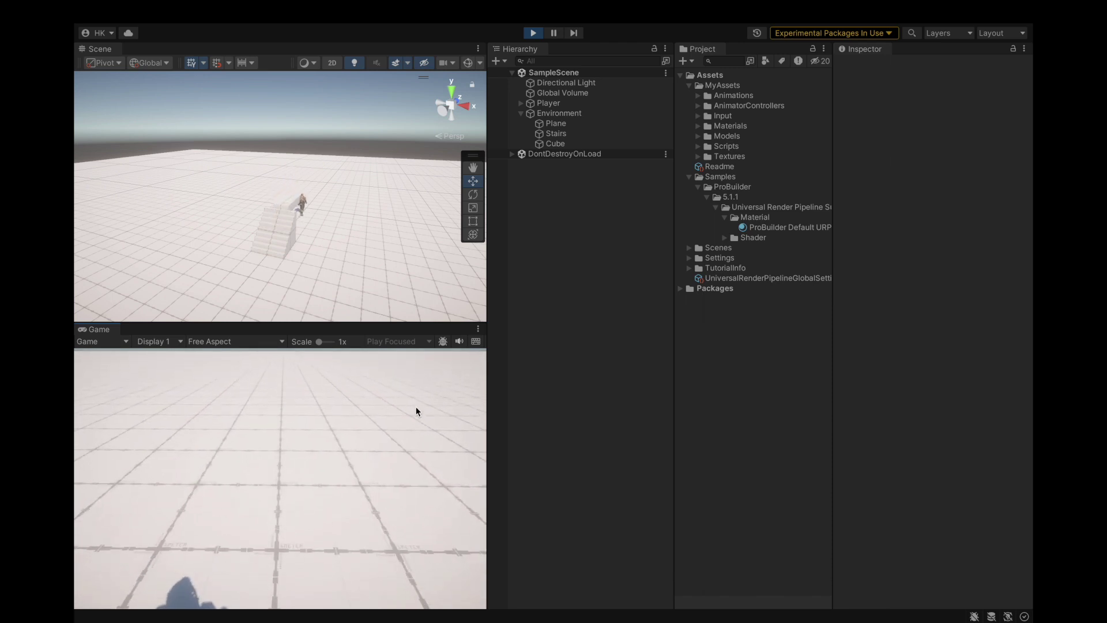
key(w)
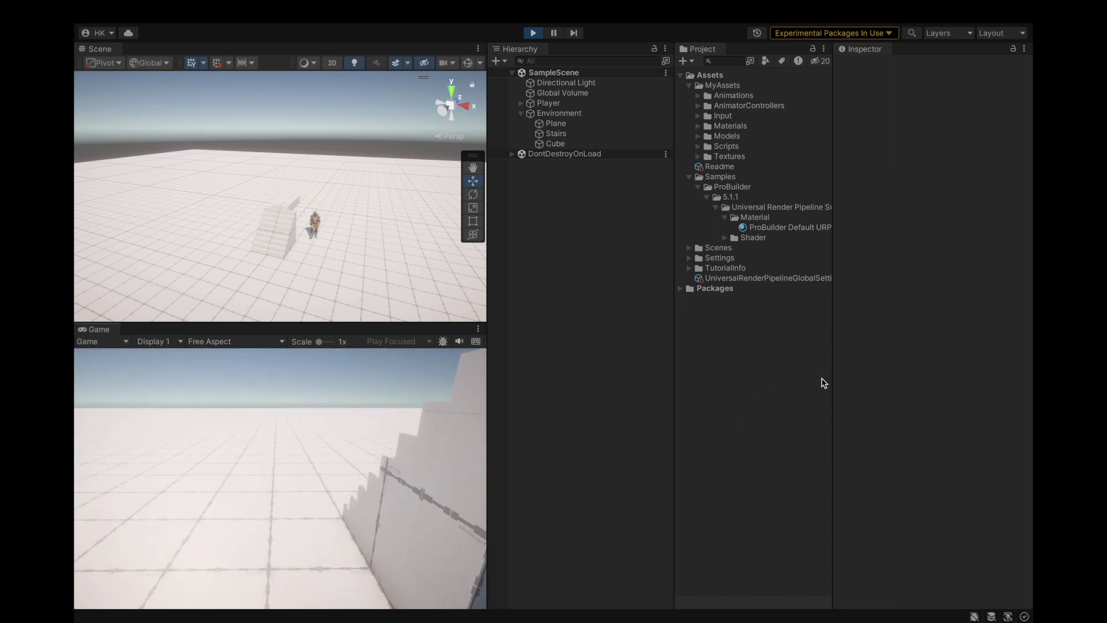
key(w)
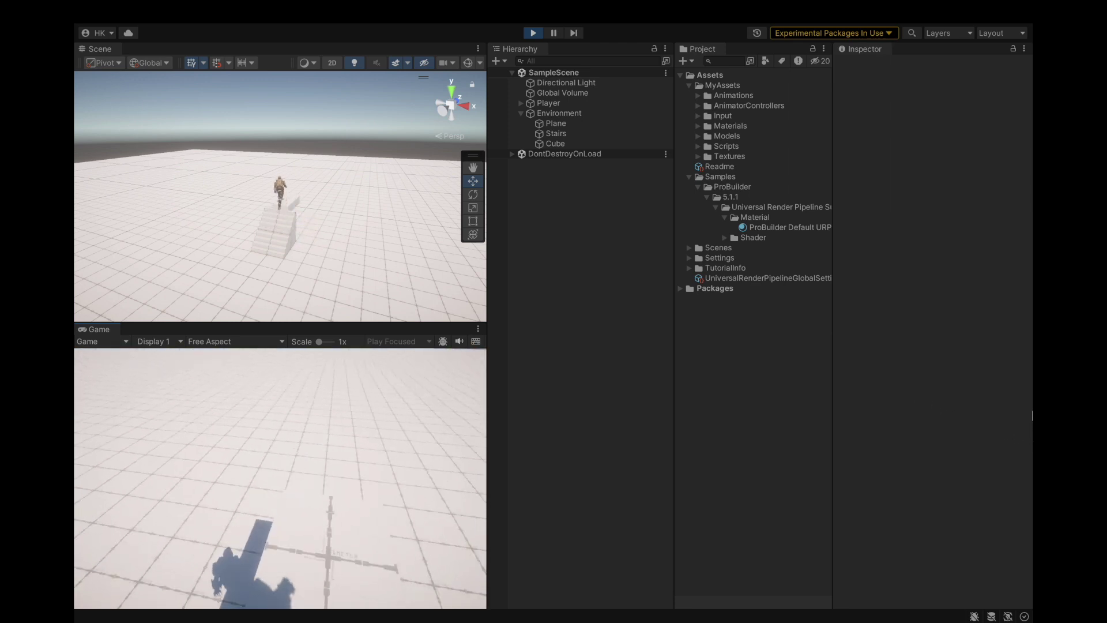
key(w)
key(space)
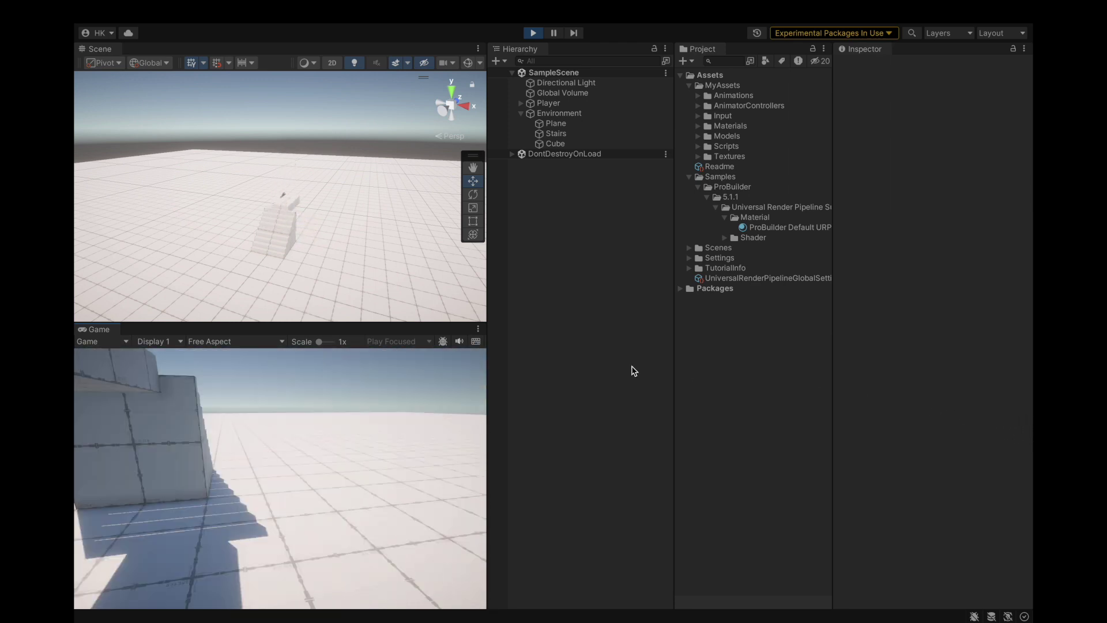
key(w)
key(w)
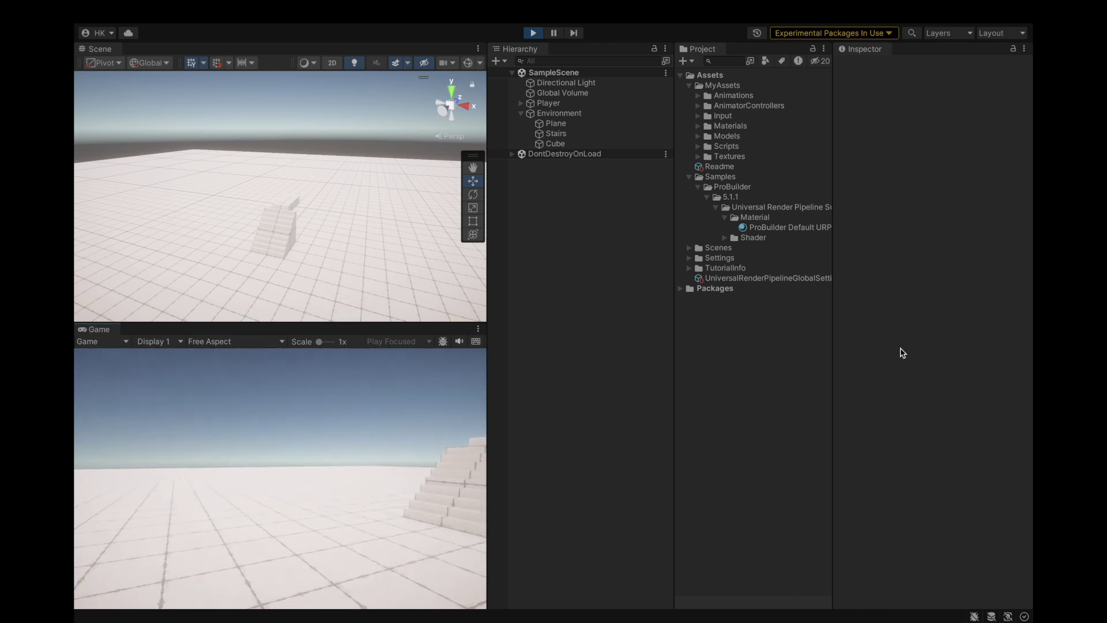
key(w)
key(w)
key(space)
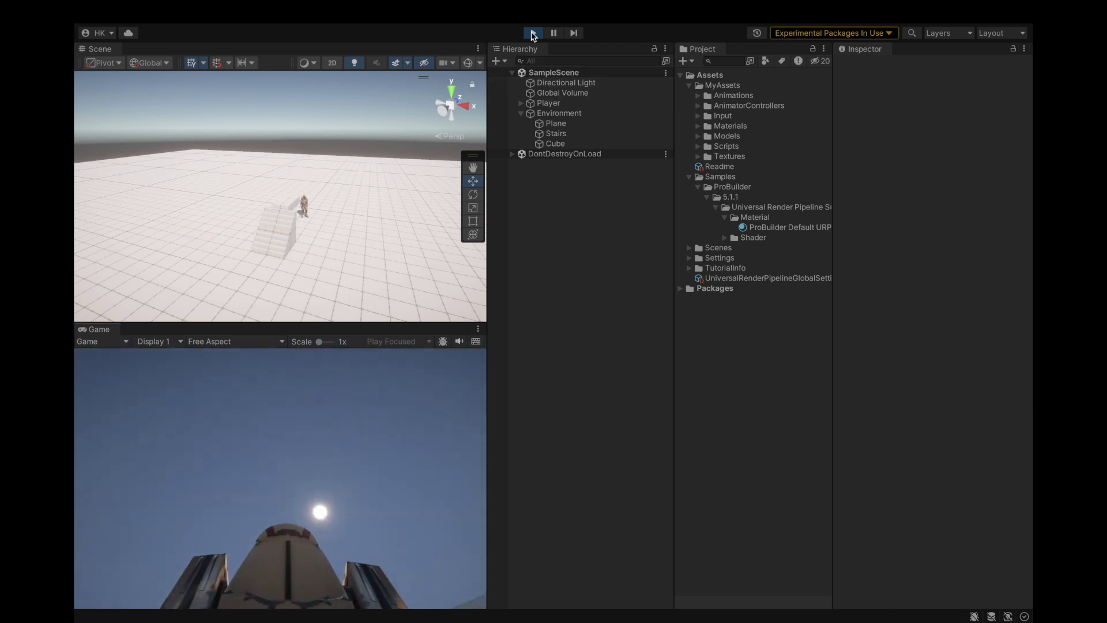
click(531, 34)
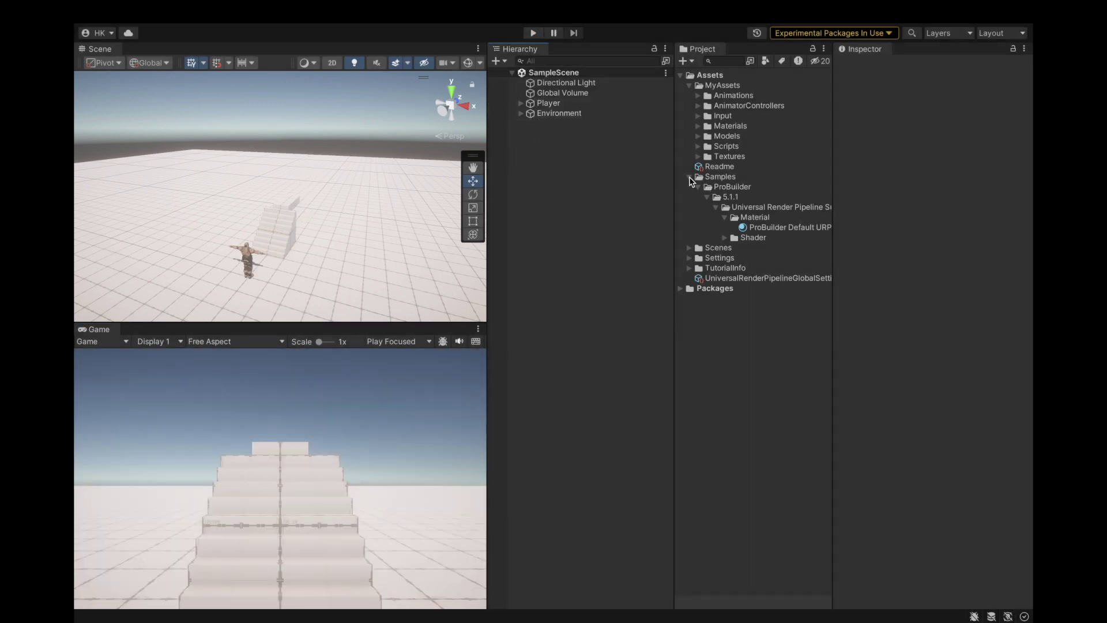
Collapse the Samples and MyAssets folders, and set the second WaitForSeconds in JumpingBoolTime of PlayerController.cs to 0.5f
click(690, 178)
click(689, 85)
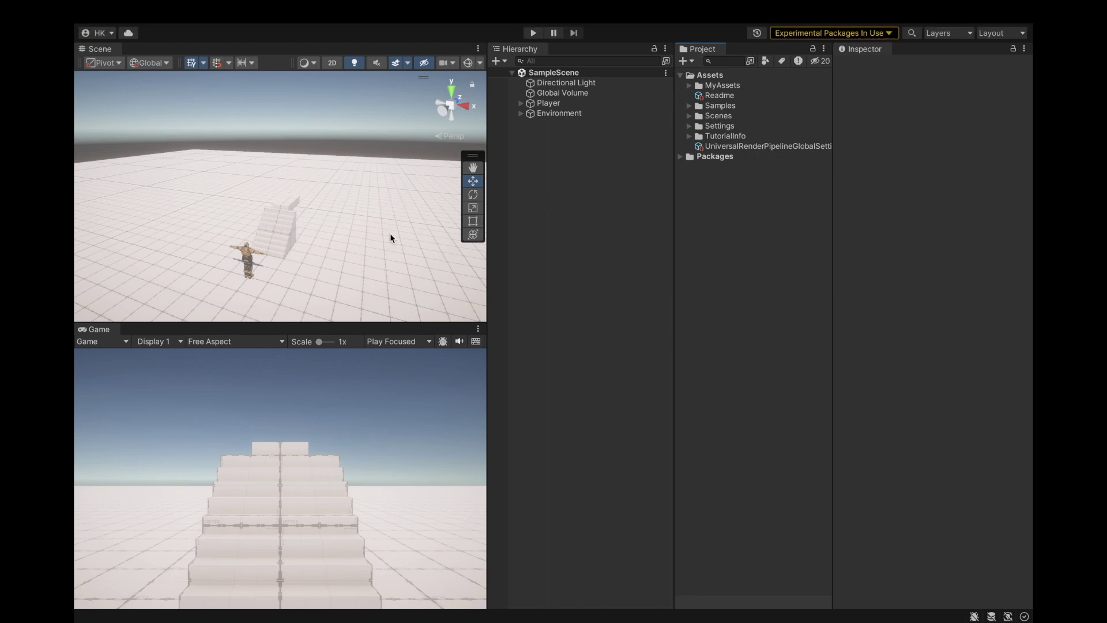
key(ctrl+Right)
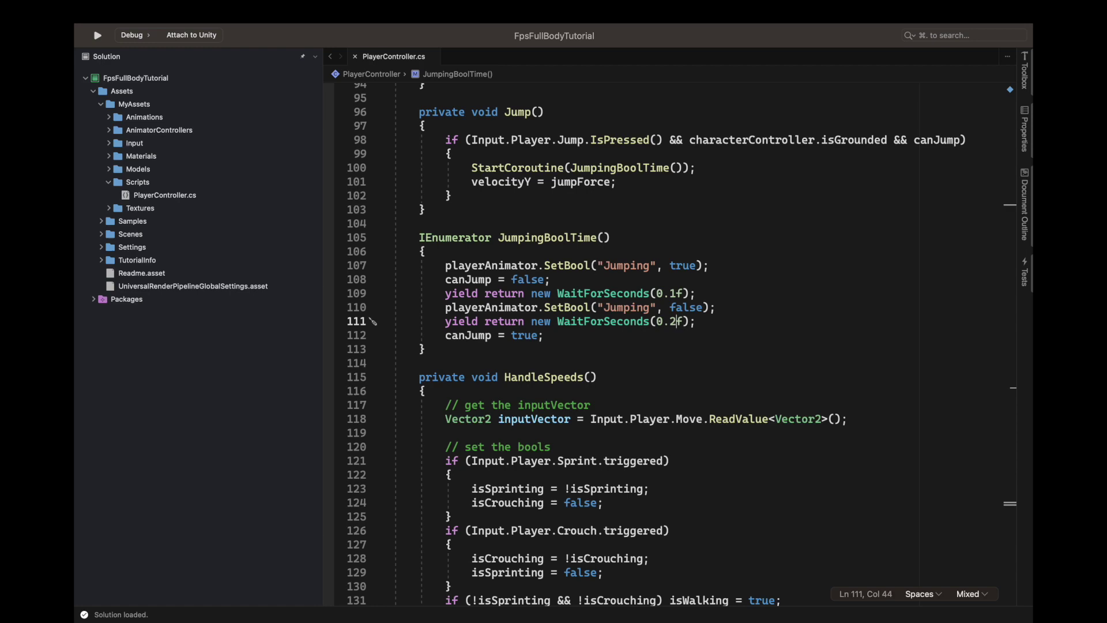
key(ctrl+Left)
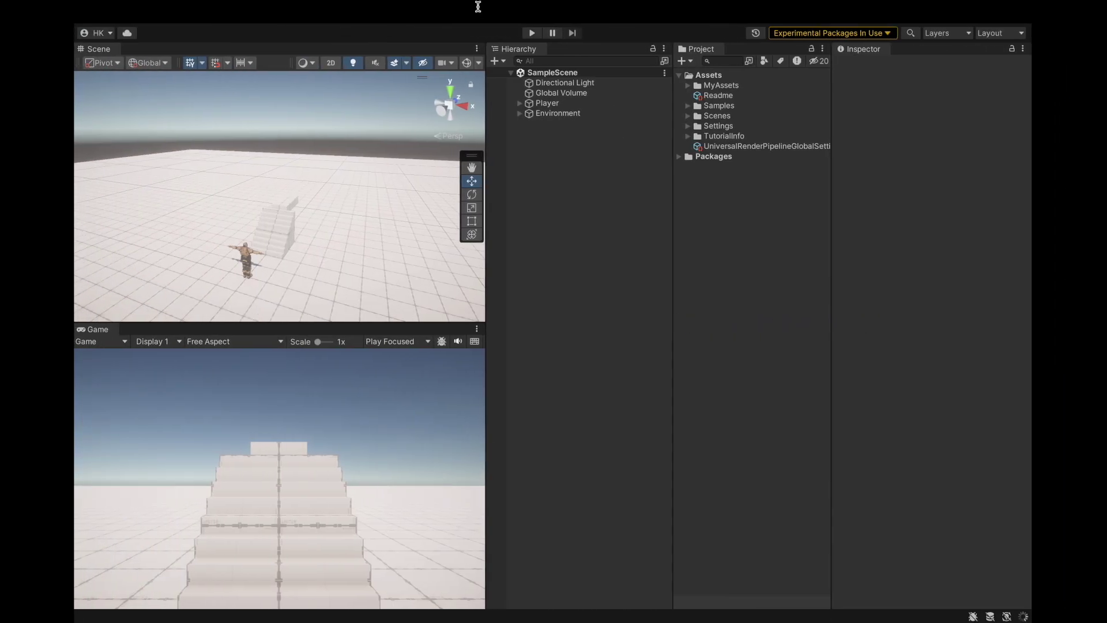
Run the scene and make the player jump repeatedly on the spot in front of the stairs
click(534, 34)
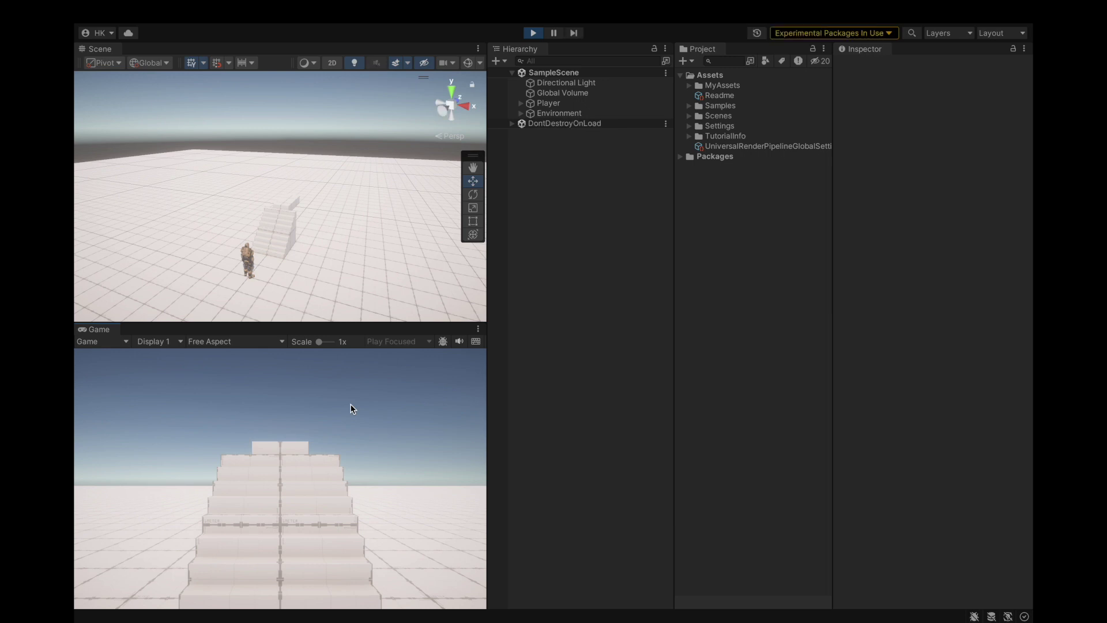
key(space)
key(space)
key(space)
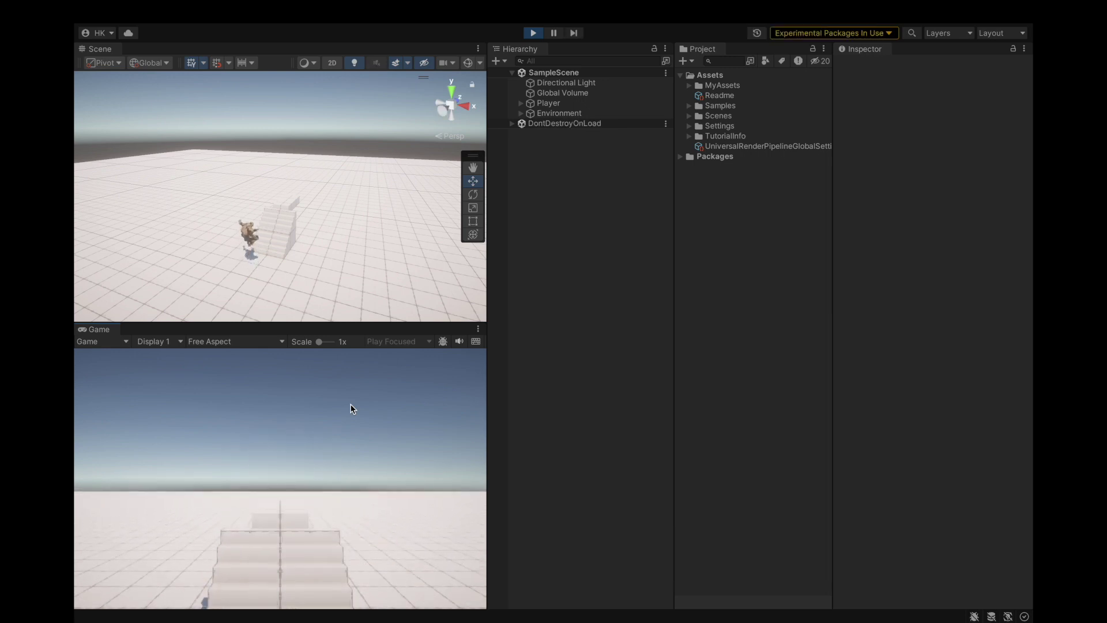
key(space)
key(space)
key(space)
key(space)
key(space)
key(space)
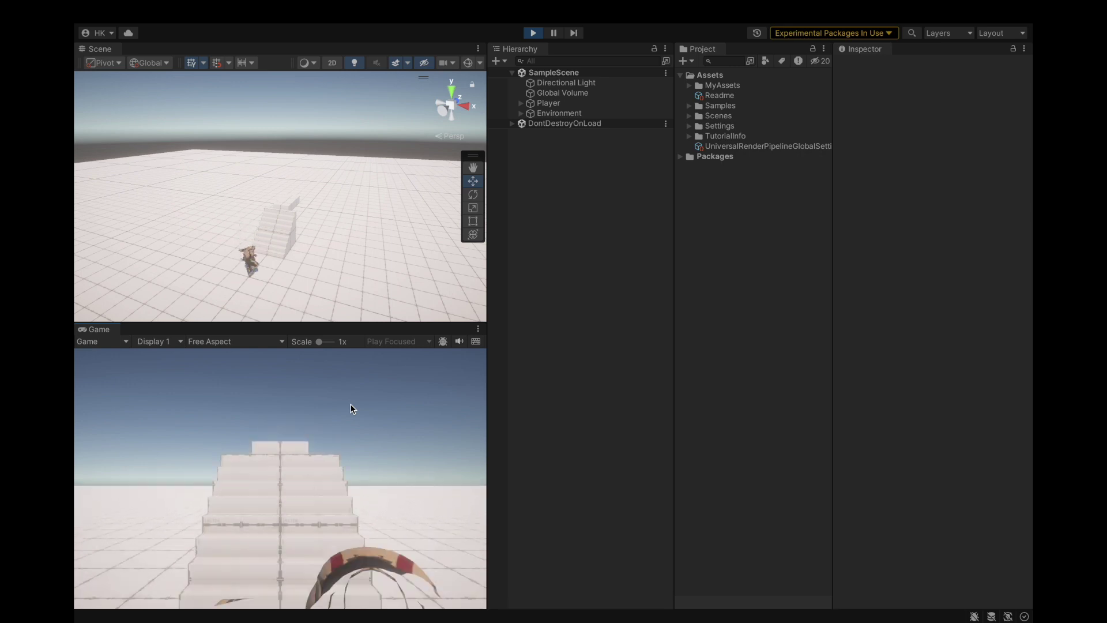
key(space)
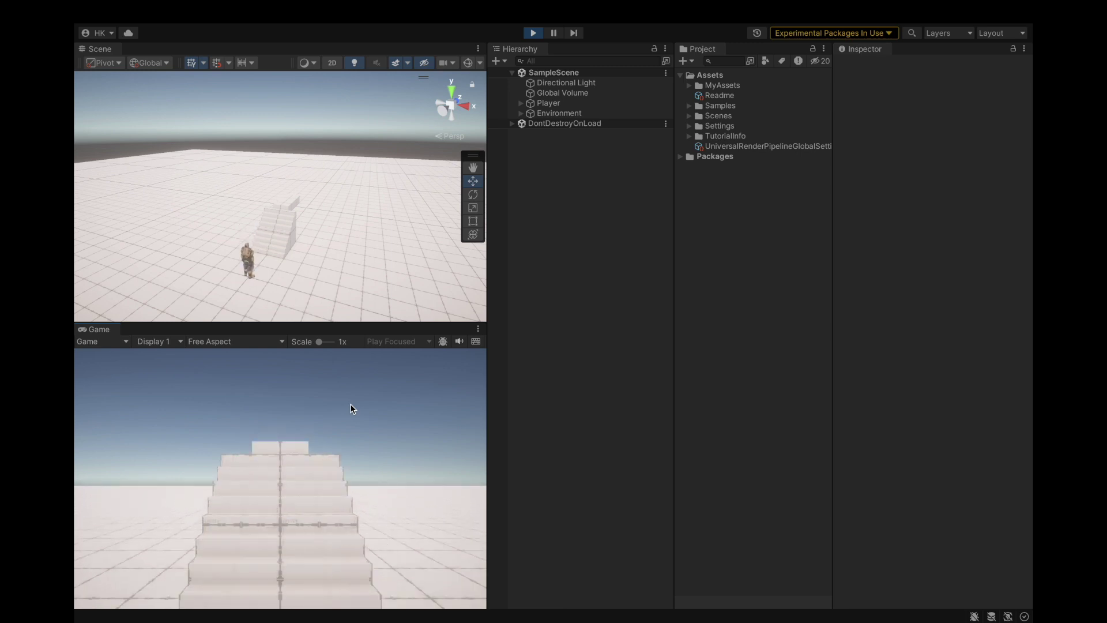
Move the player up the stairs, jump off the platform's far end, and stop play mode
key(w)
key(space)
key(space)
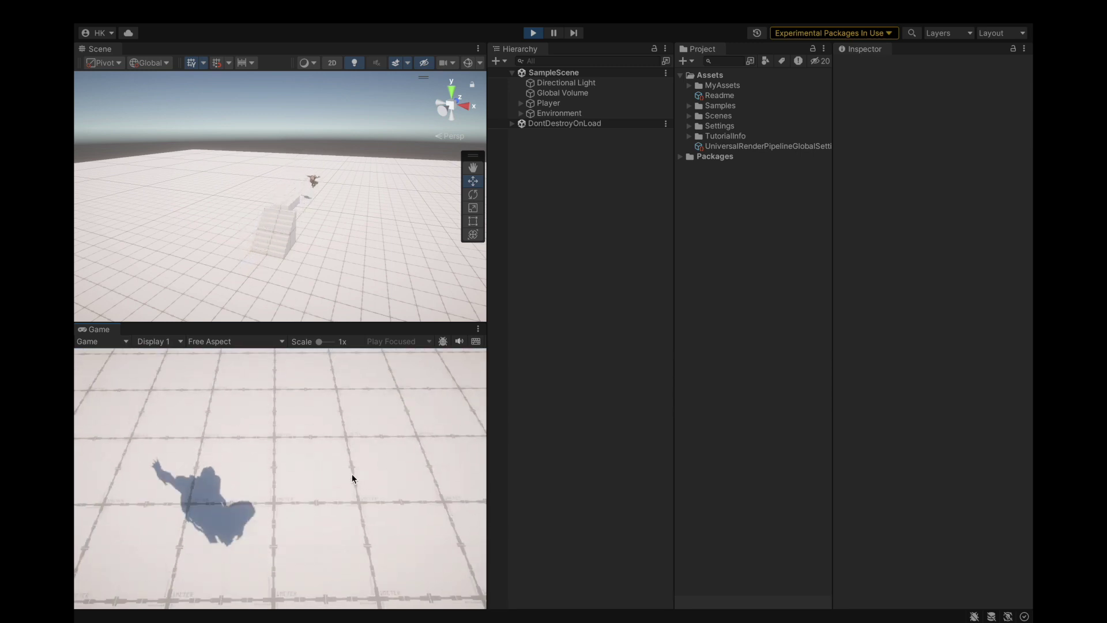
click(533, 33)
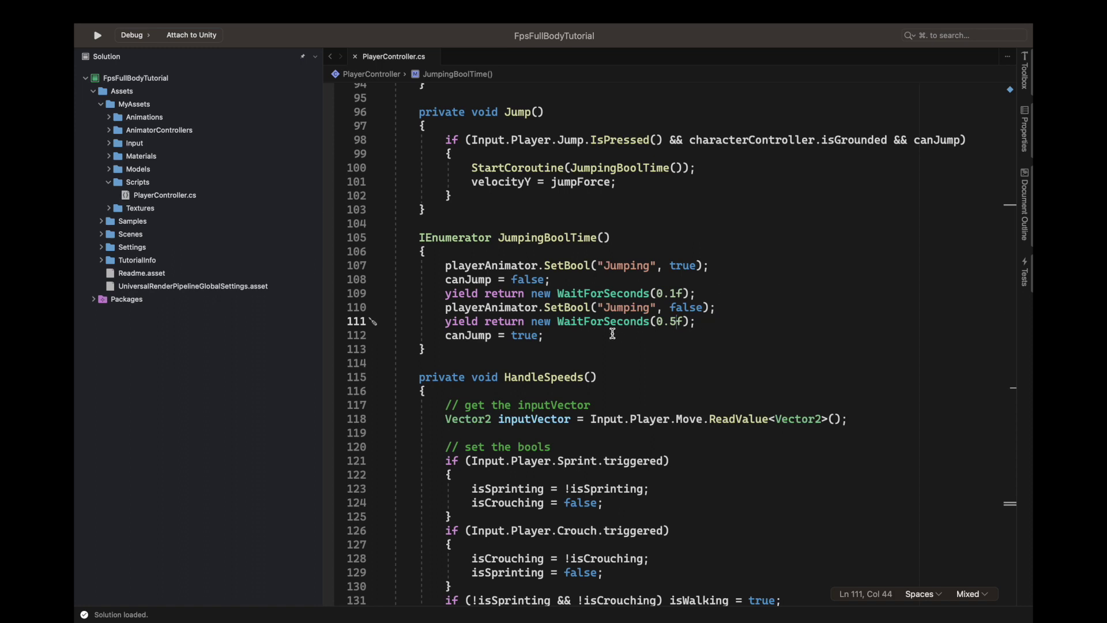
Delete the second WaitForSeconds and both canJump assignments from the JumpingBoolTime coroutine, save the script and return to Unity
drag(708, 336, 787, 311)
key(BackSpace)
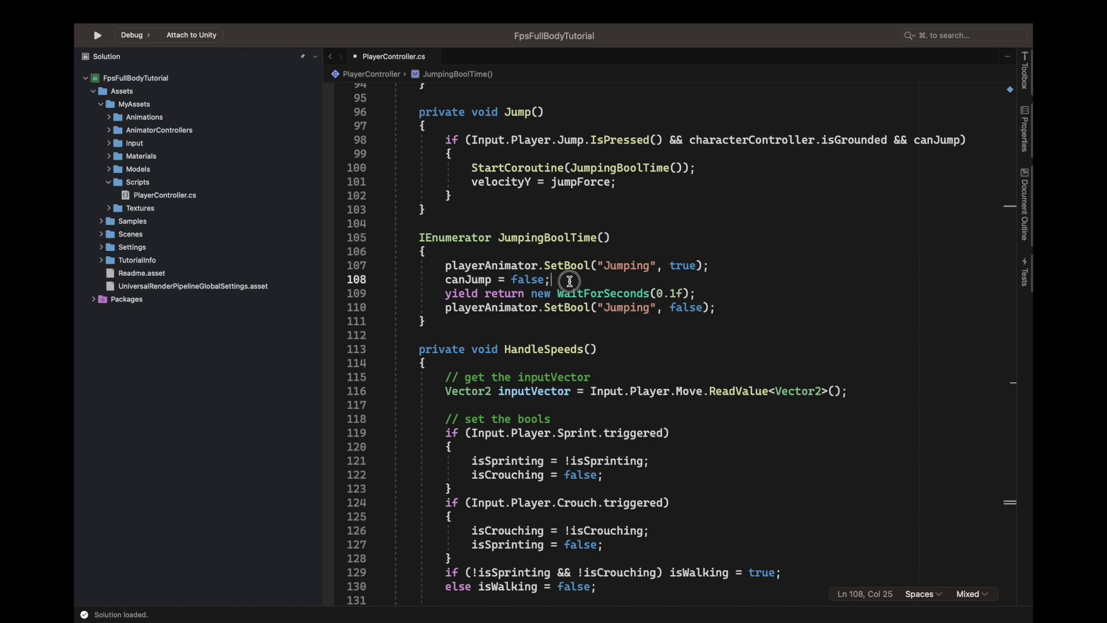
drag(570, 280, 798, 263)
key(BackSpace)
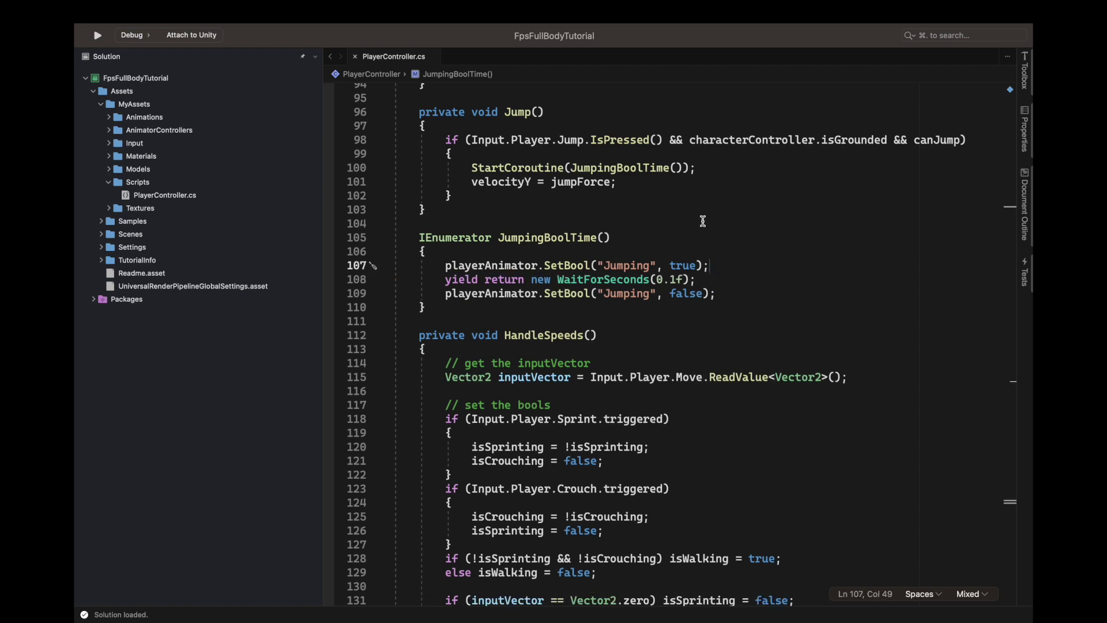
key(super+Tab)
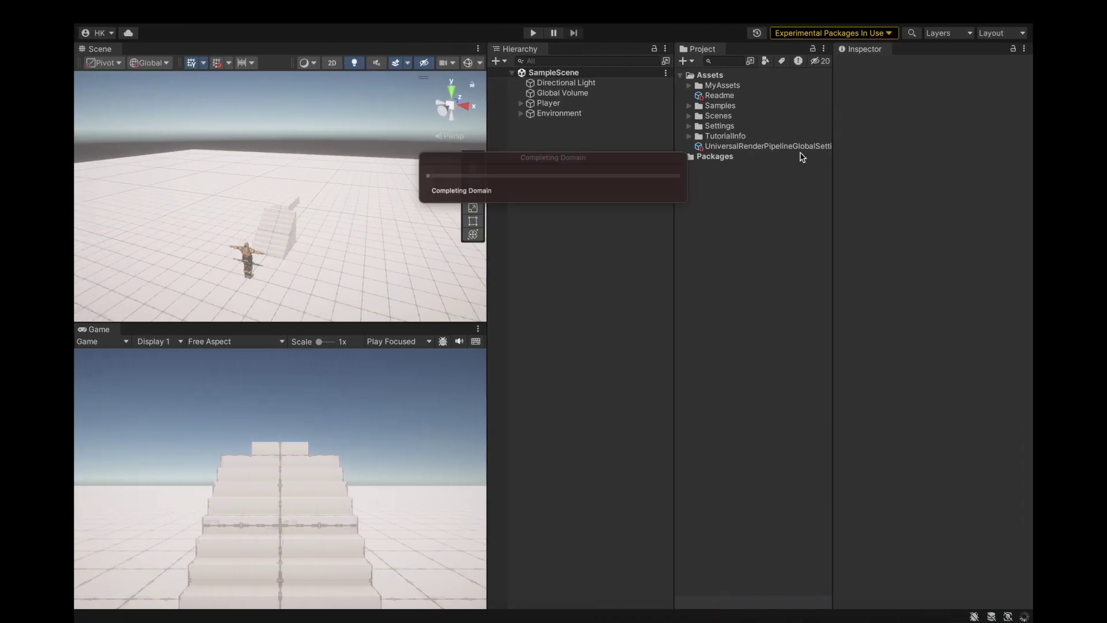